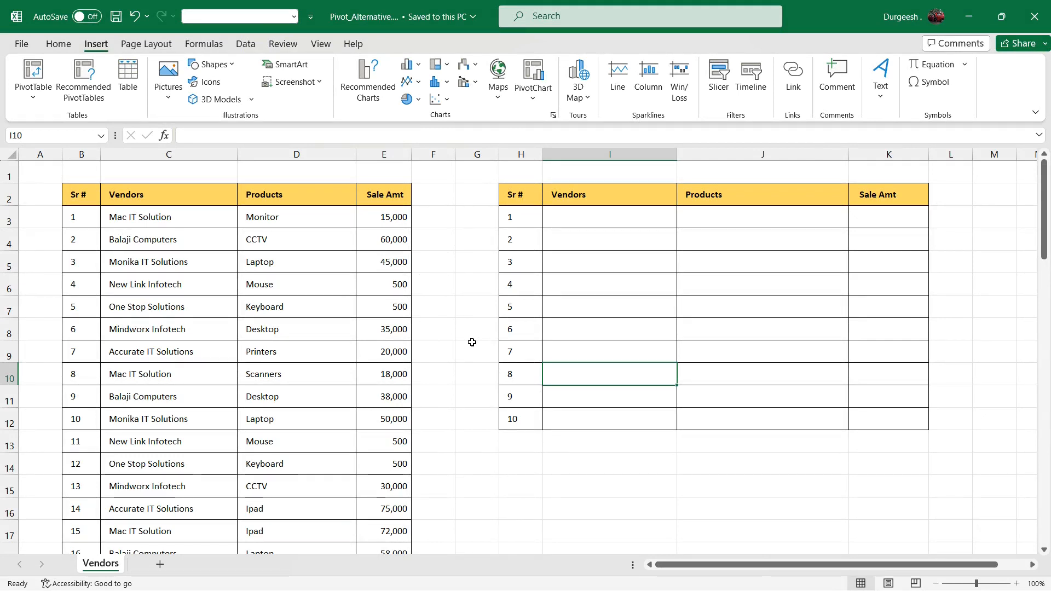
# Examine the source table's header row, covering the Sr #, Vendors, Products and Sale Amt columns.
pyautogui.moveTo(92, 197); pyautogui.dragTo(354, 204)
pyautogui.click(195, 195)
pyautogui.click(281, 195)
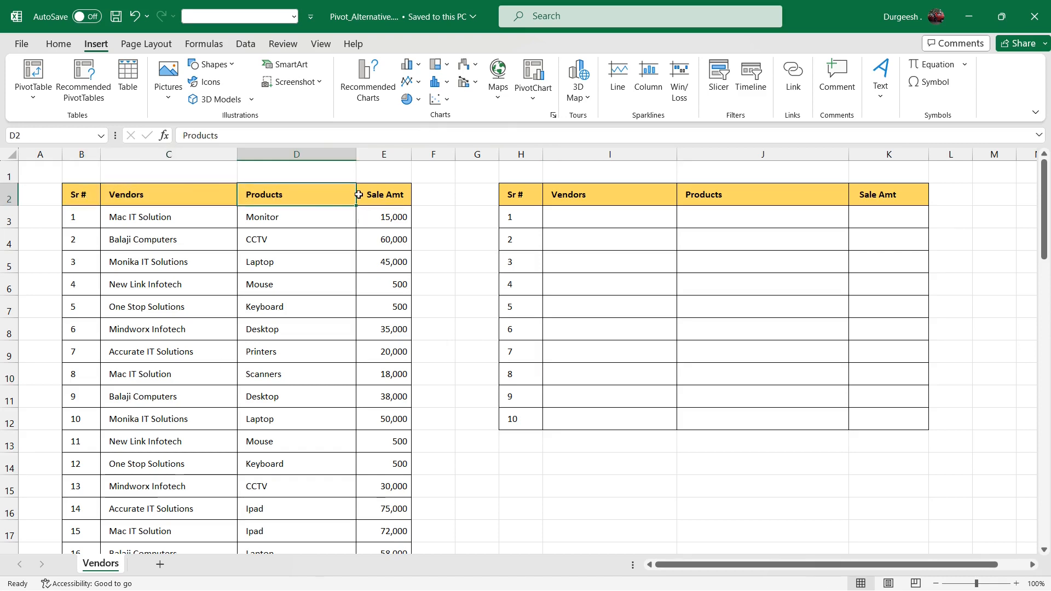
pyautogui.click(376, 195)
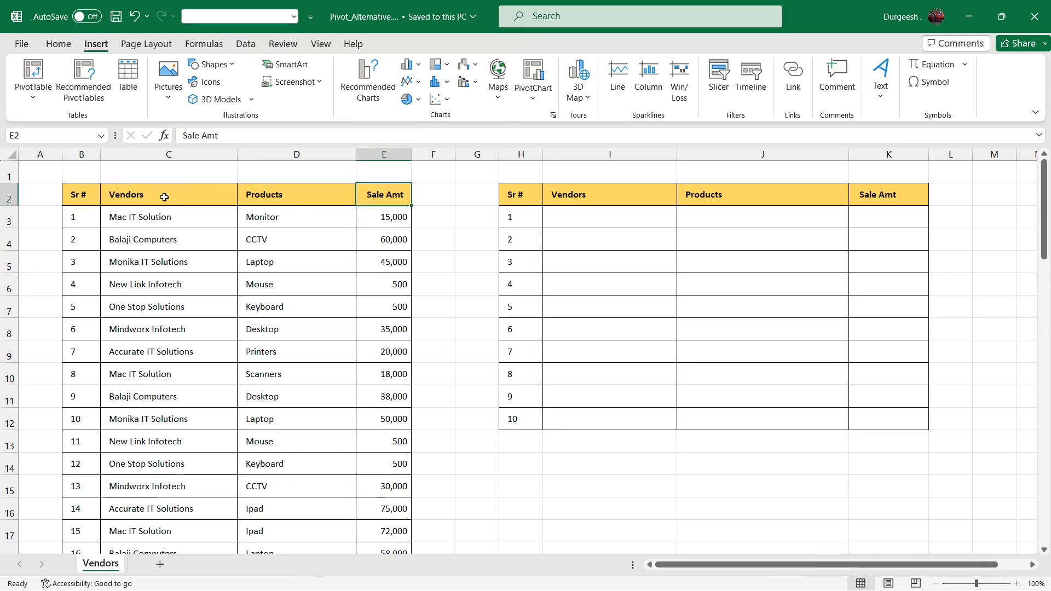
pyautogui.click(164, 197)
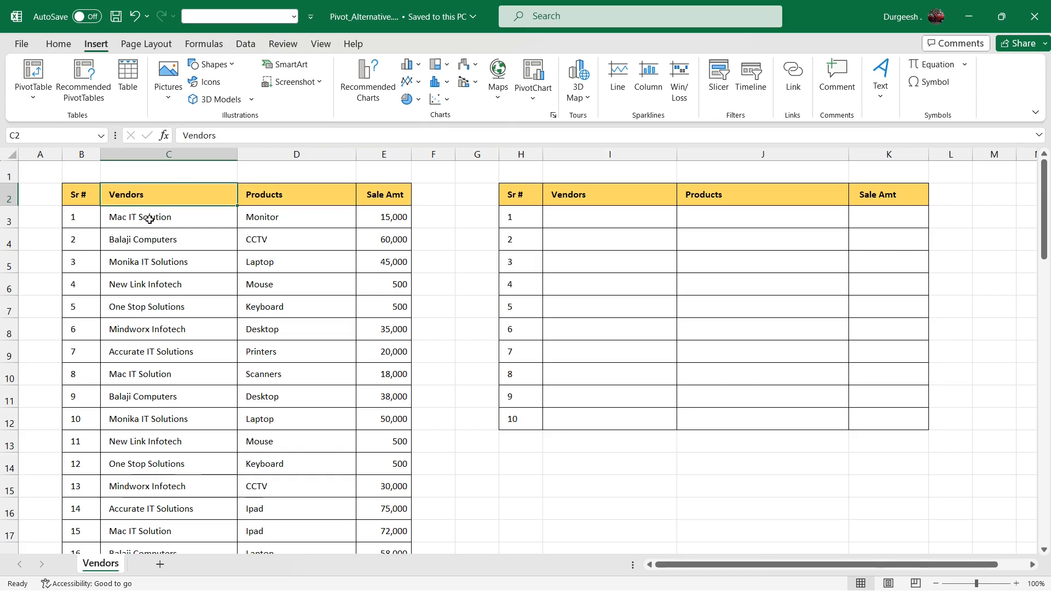
# Select the Mac IT Solution records 1, 8, 15 and 22 across Vendors, Products and Sale Amt to review them together.
pyautogui.moveTo(149, 219); pyautogui.dragTo(379, 214)
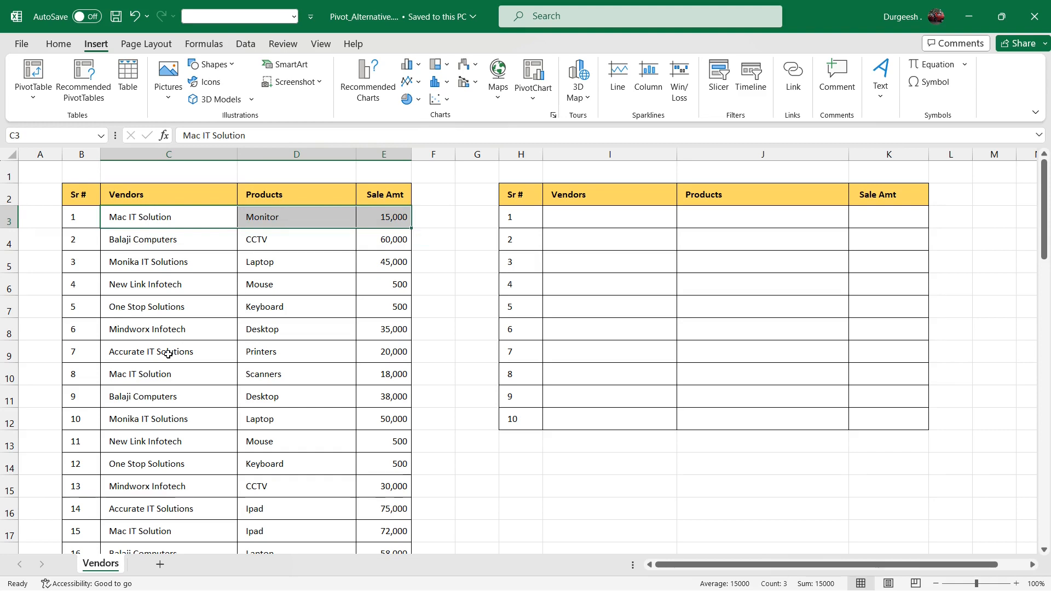
pyautogui.keyDown('ctrl'); pyautogui.moveTo(219, 374); pyautogui.dragTo(369, 369); pyautogui.keyUp('ctrl')
pyautogui.scroll(-2, 265, 329)
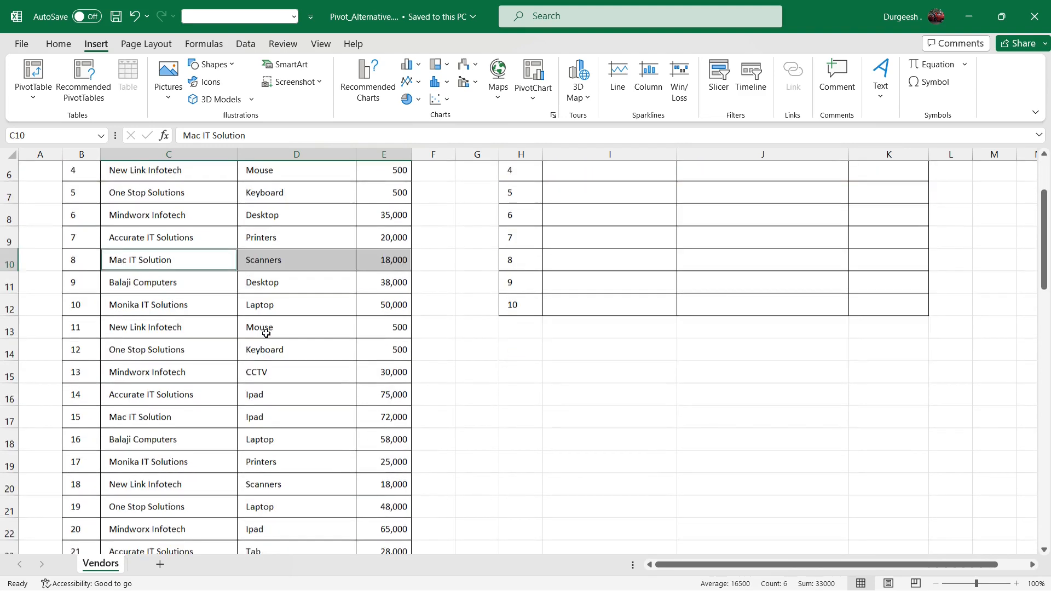
pyautogui.keyDown('ctrl'); pyautogui.click(234, 397); pyautogui.keyUp('ctrl')
pyautogui.keyDown('ctrl'); pyautogui.moveTo(242, 400); pyautogui.dragTo(387, 399); pyautogui.keyUp('ctrl')
pyautogui.scroll(-2, 257, 356)
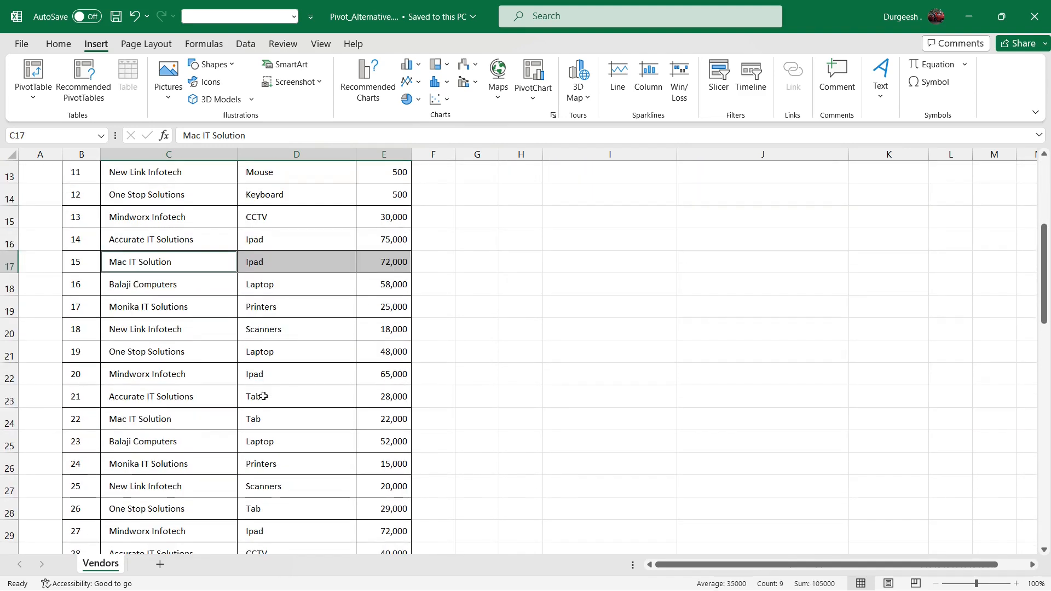
pyautogui.keyDown('ctrl'); pyautogui.moveTo(182, 414); pyautogui.dragTo(364, 416); pyautogui.keyUp('ctrl')
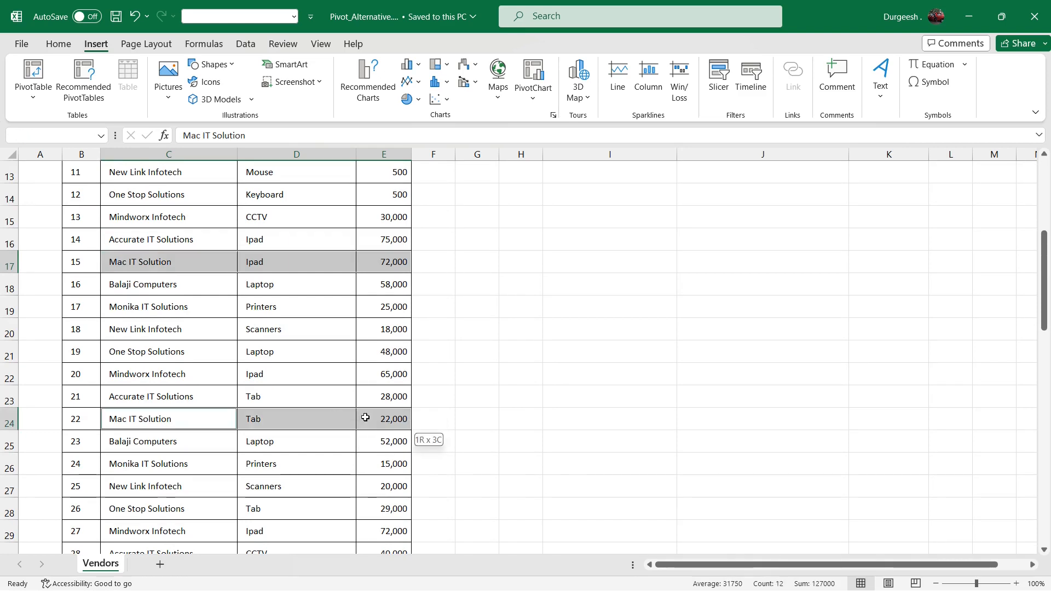
# Select the Balaji Computers records 2, 9, 16 and 23 across Vendors, Products and Sale Amt to review them together.
pyautogui.scroll(4, 233, 374)
pyautogui.moveTo(160, 240); pyautogui.dragTo(378, 244)
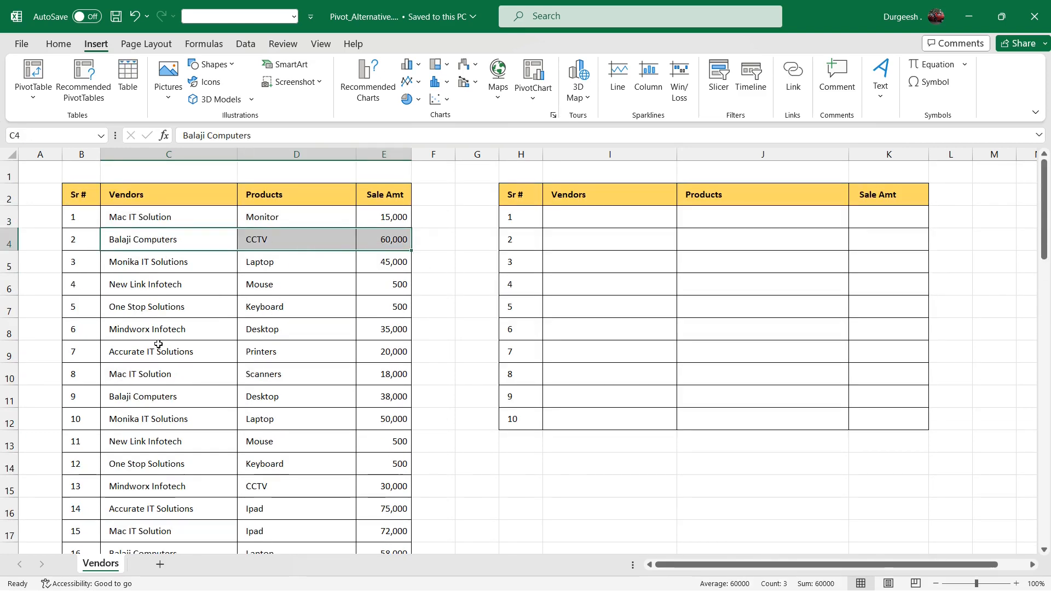
pyautogui.keyDown('ctrl'); pyautogui.click(143, 394); pyautogui.keyUp('ctrl')
pyautogui.keyDown('ctrl'); pyautogui.moveTo(142, 394); pyautogui.dragTo(375, 392); pyautogui.keyUp('ctrl')
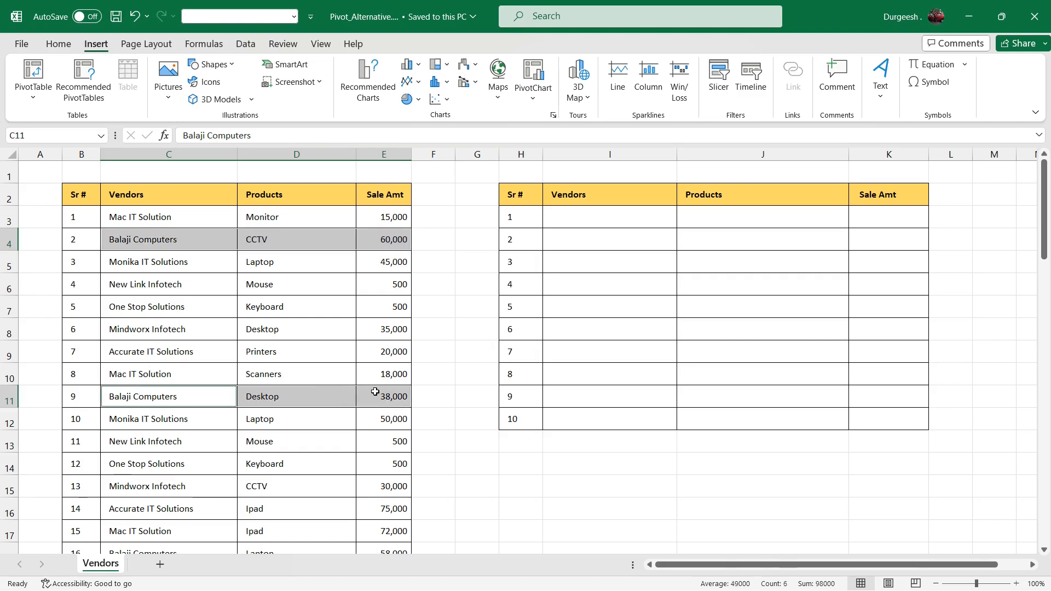
pyautogui.scroll(-2, 253, 391)
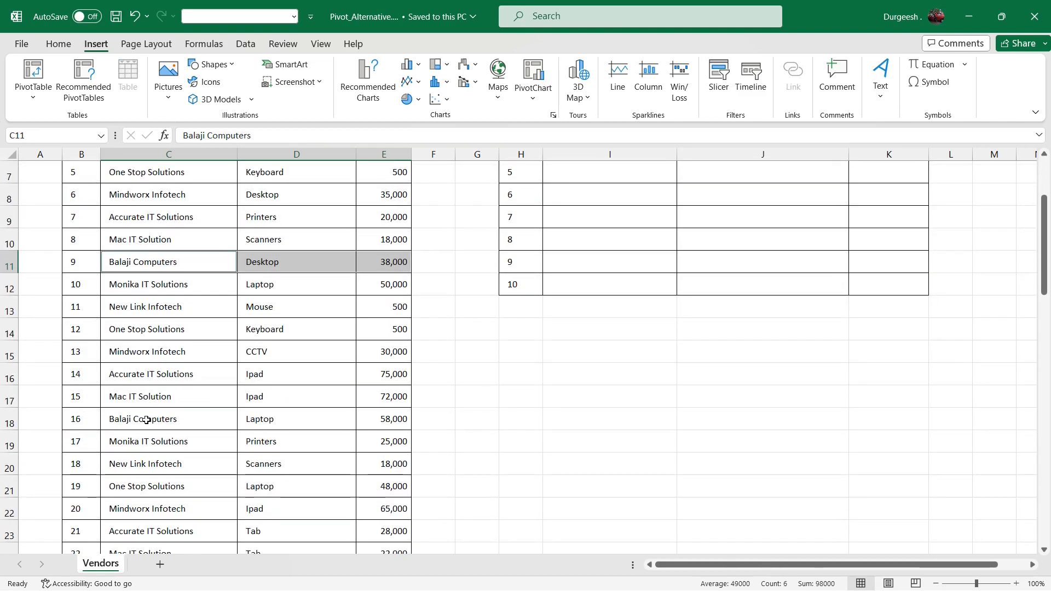
pyautogui.keyDown('ctrl'); pyautogui.moveTo(146, 420); pyautogui.dragTo(349, 423); pyautogui.keyUp('ctrl')
pyautogui.scroll(-1, 307, 425)
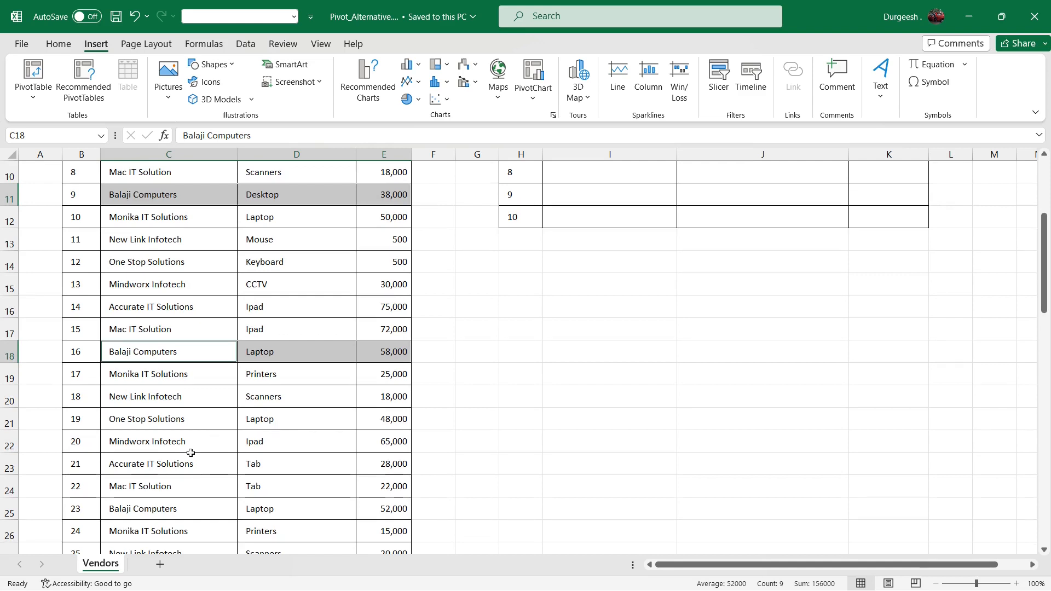
pyautogui.scroll(-2, 223, 387)
pyautogui.keyDown('ctrl'); pyautogui.moveTo(148, 372); pyautogui.dragTo(374, 383); pyautogui.keyUp('ctrl')
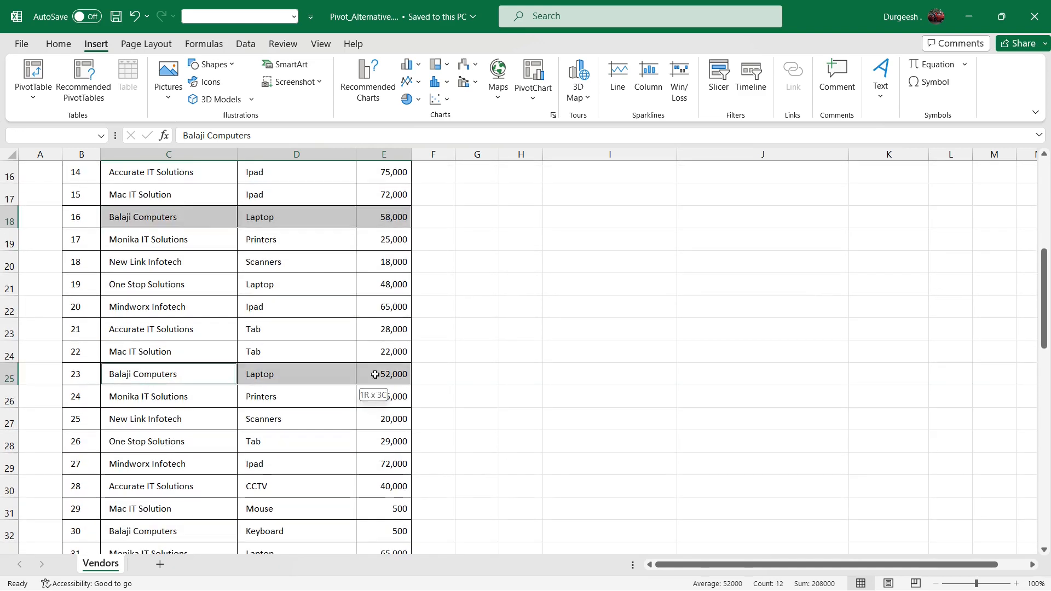
pyautogui.scroll(5, 247, 384)
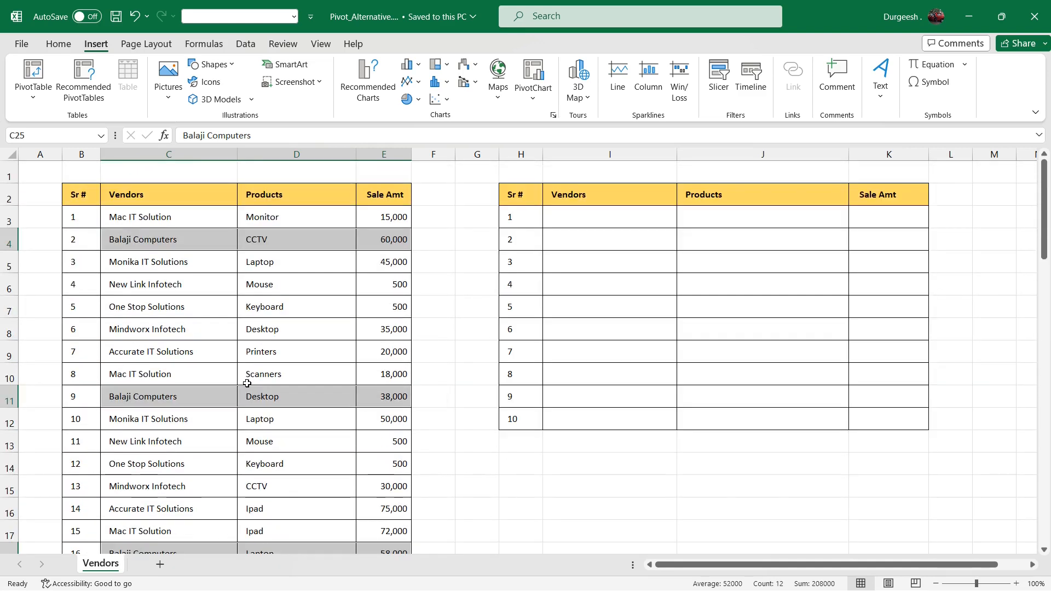
pyautogui.click(162, 304)
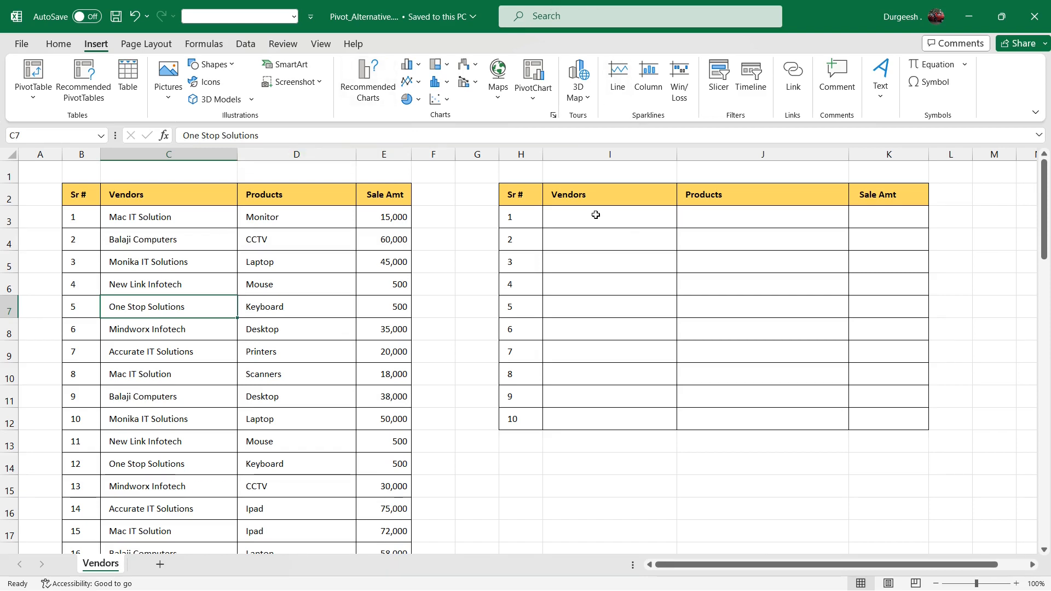
# Examine the empty Vendors, Products and Sale Amt columns of the ten-row summary table beside the source data.
pyautogui.moveTo(595, 216); pyautogui.dragTo(588, 415)
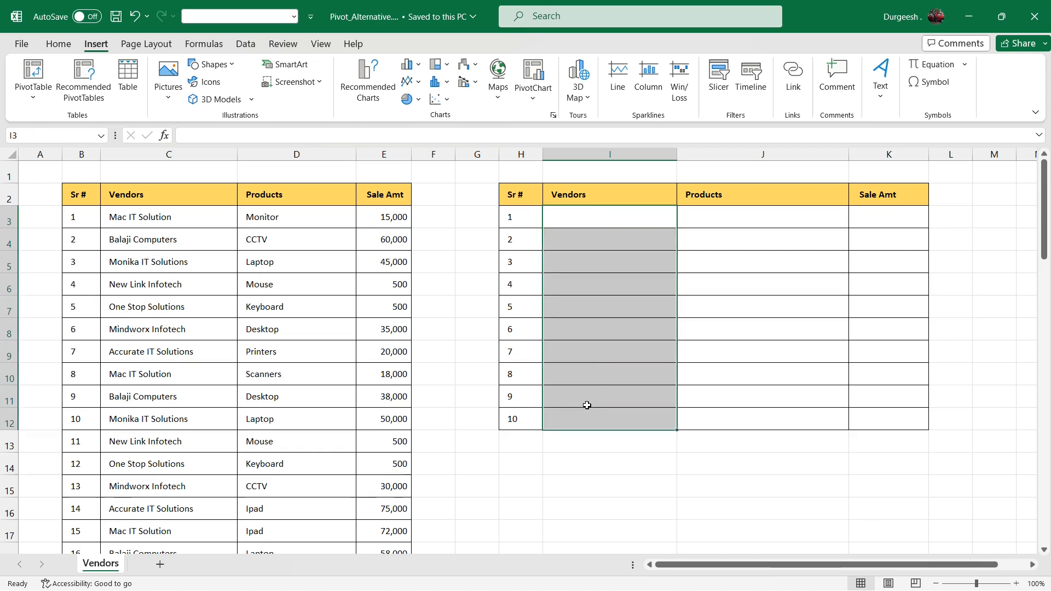
pyautogui.click(735, 219)
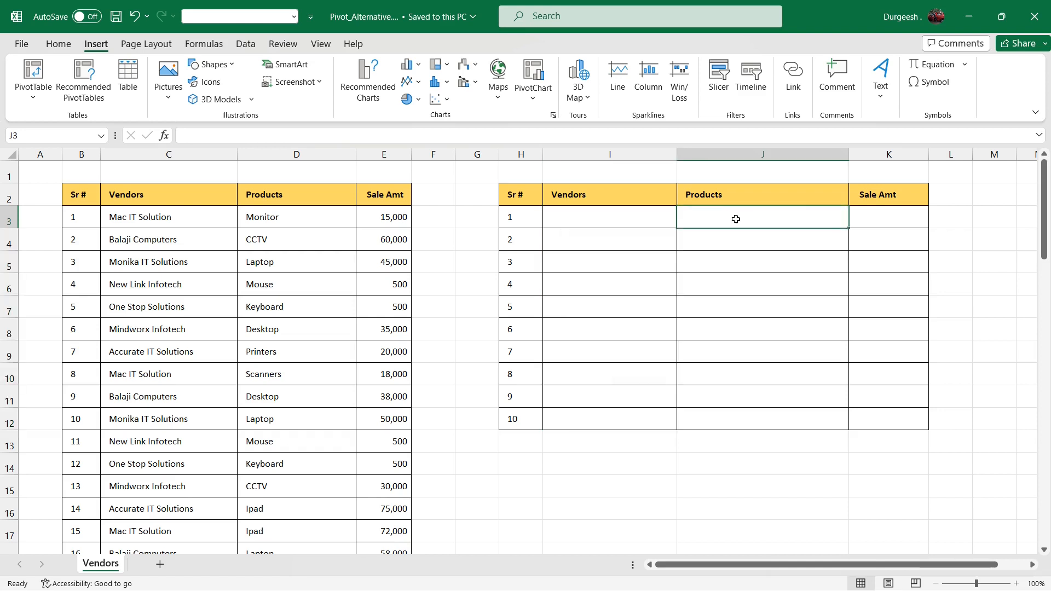
pyautogui.click(593, 215)
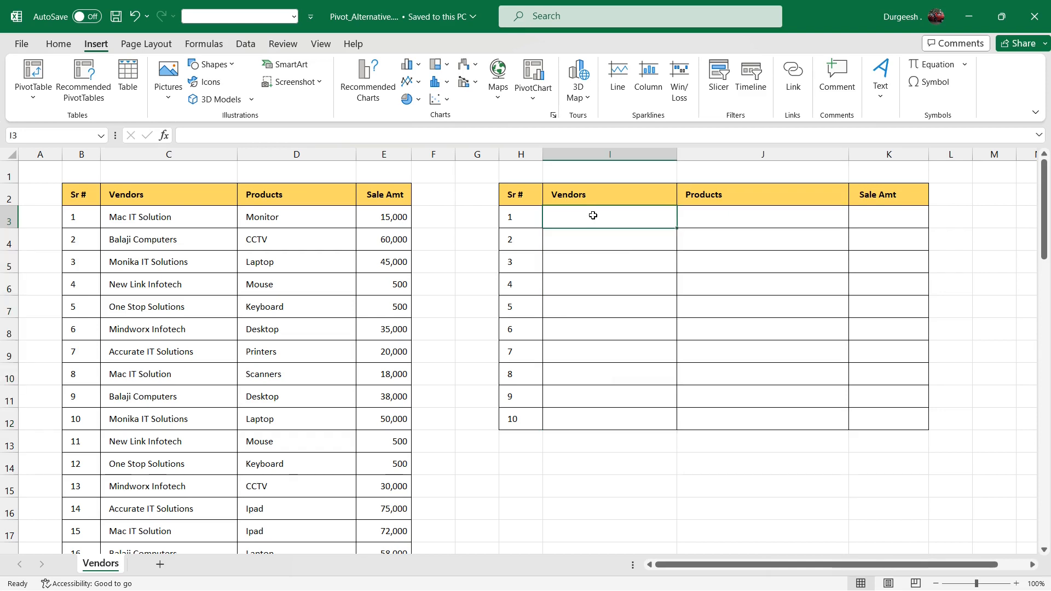
pyautogui.click(748, 217)
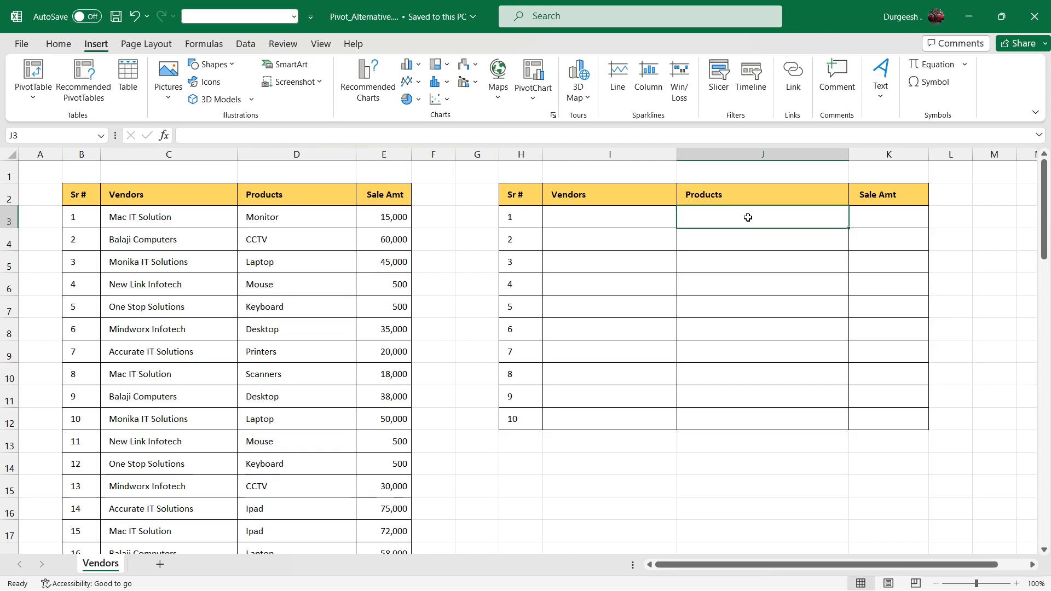
pyautogui.click(897, 217)
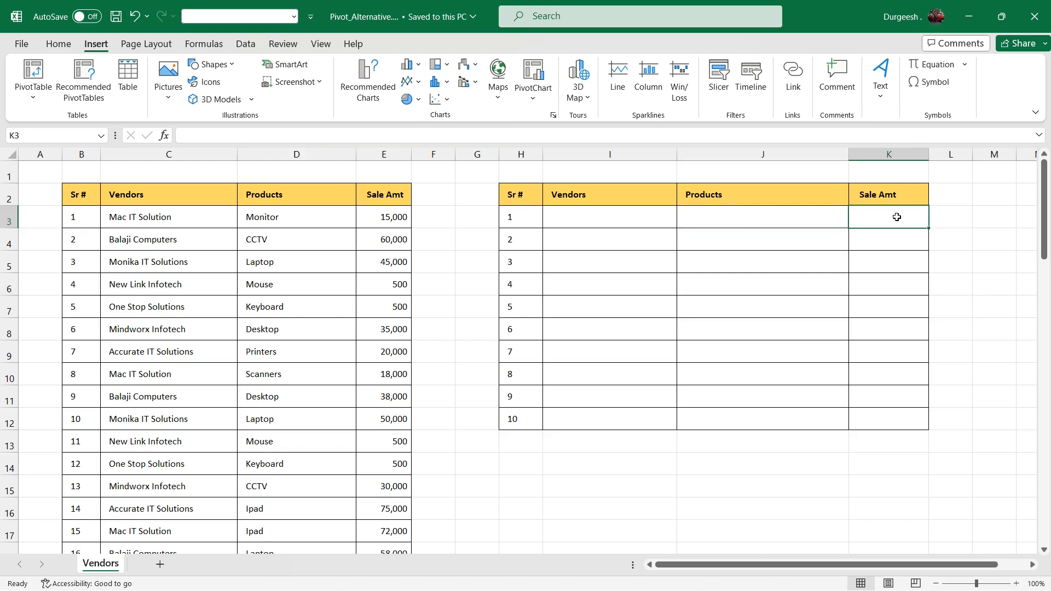
pyautogui.click(797, 222)
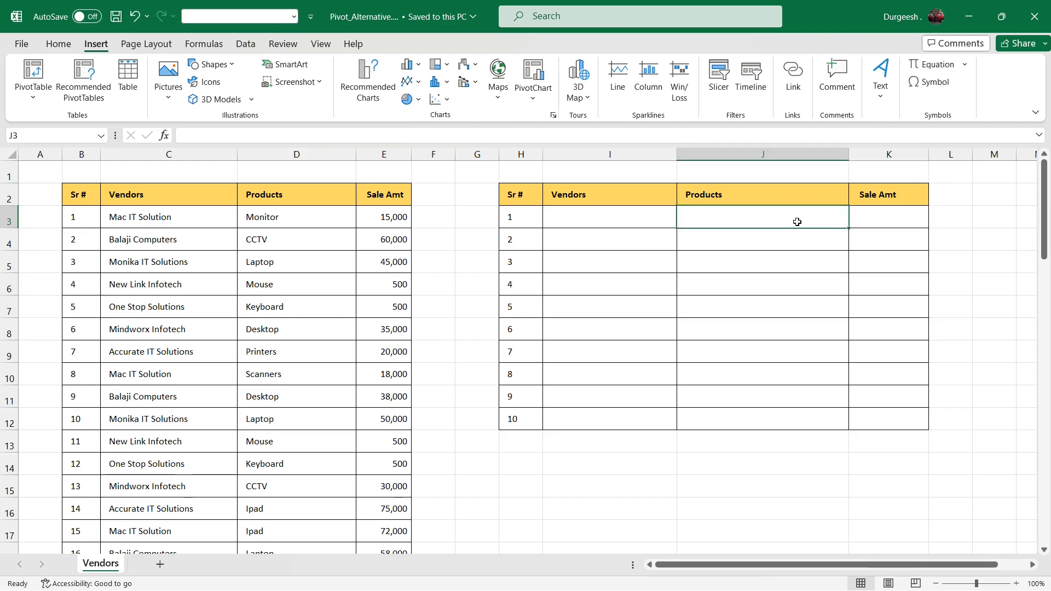
pyautogui.click(616, 218)
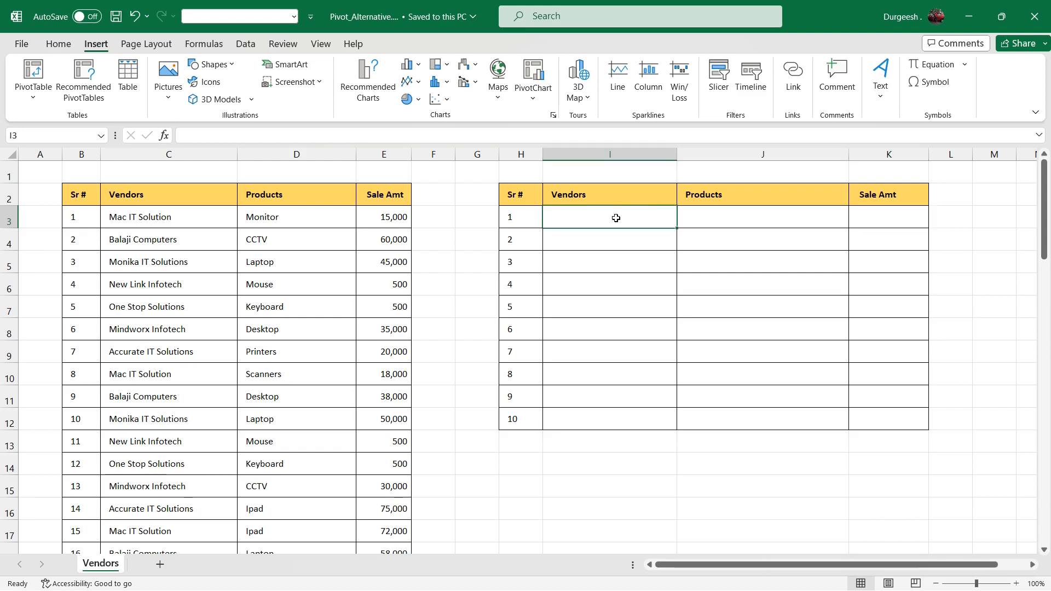
pyautogui.click(894, 215)
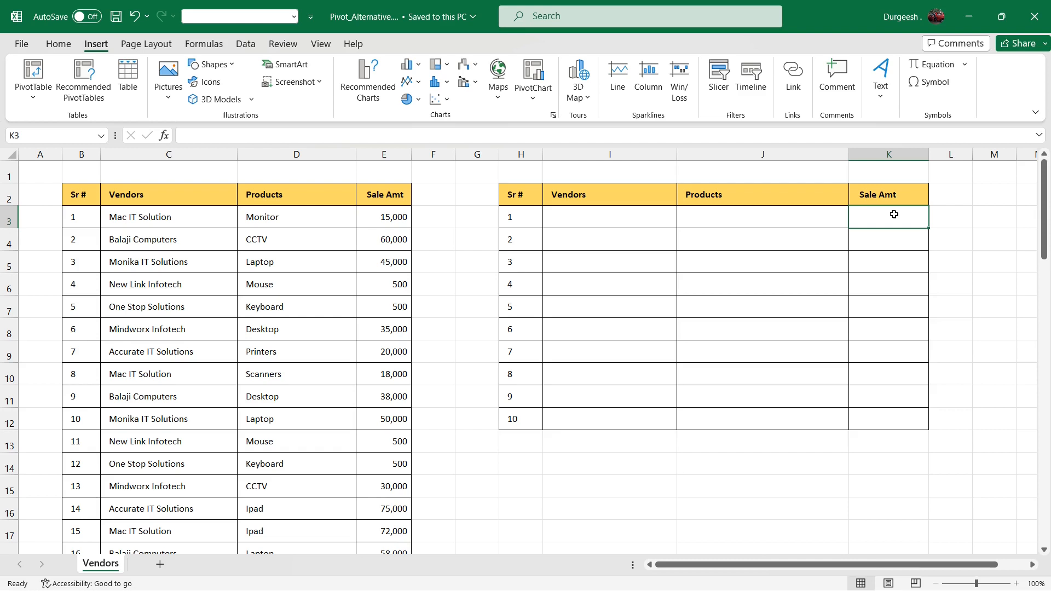
# Create a PivotTable on a new worksheet from the source range Vendors!$B$2:$E$65.
pyautogui.click(58, 44)
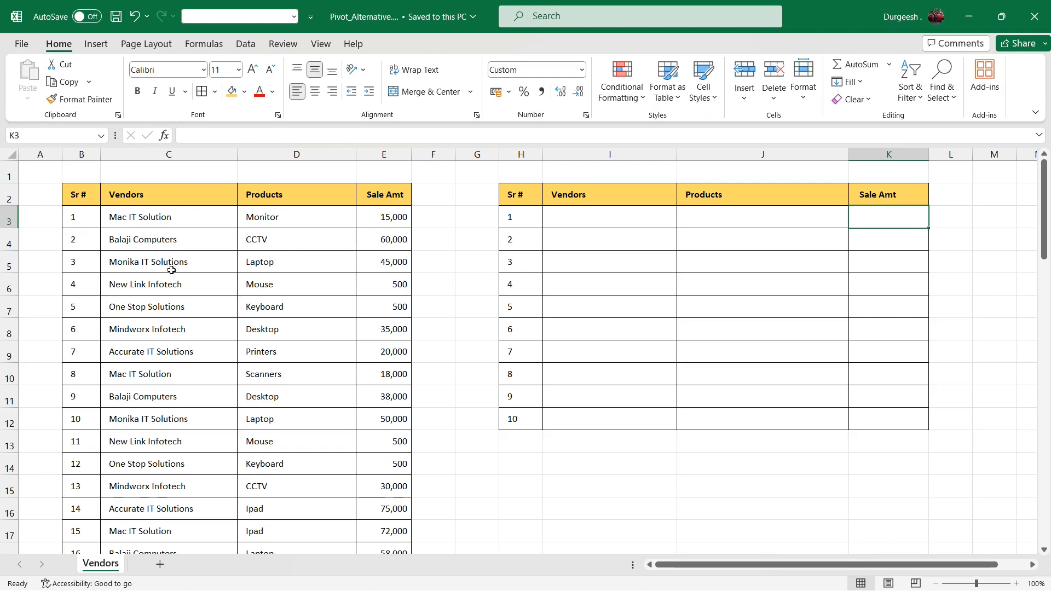
pyautogui.click(145, 258)
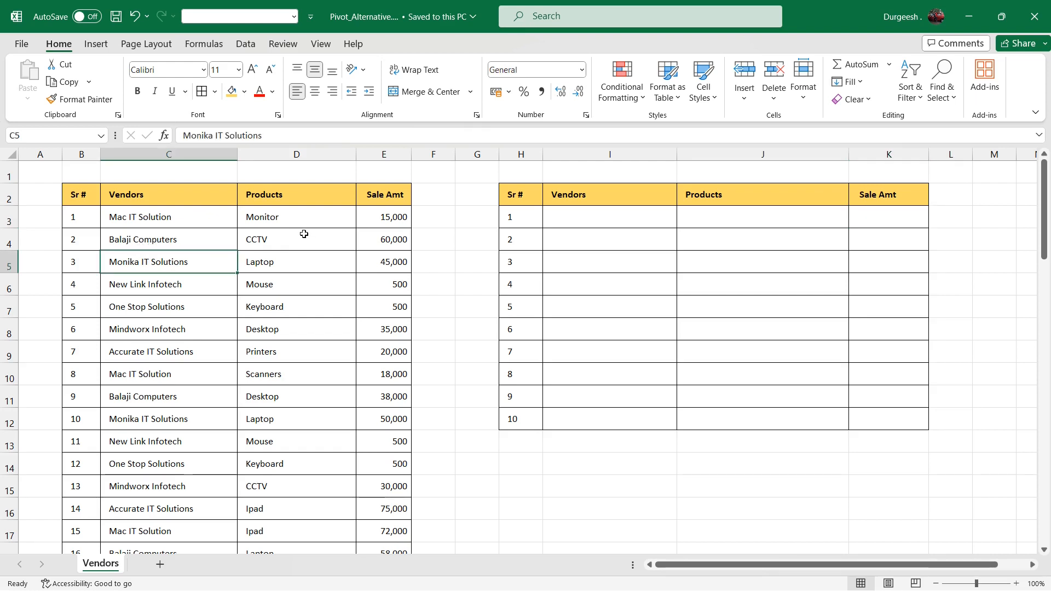
pyautogui.click(96, 43)
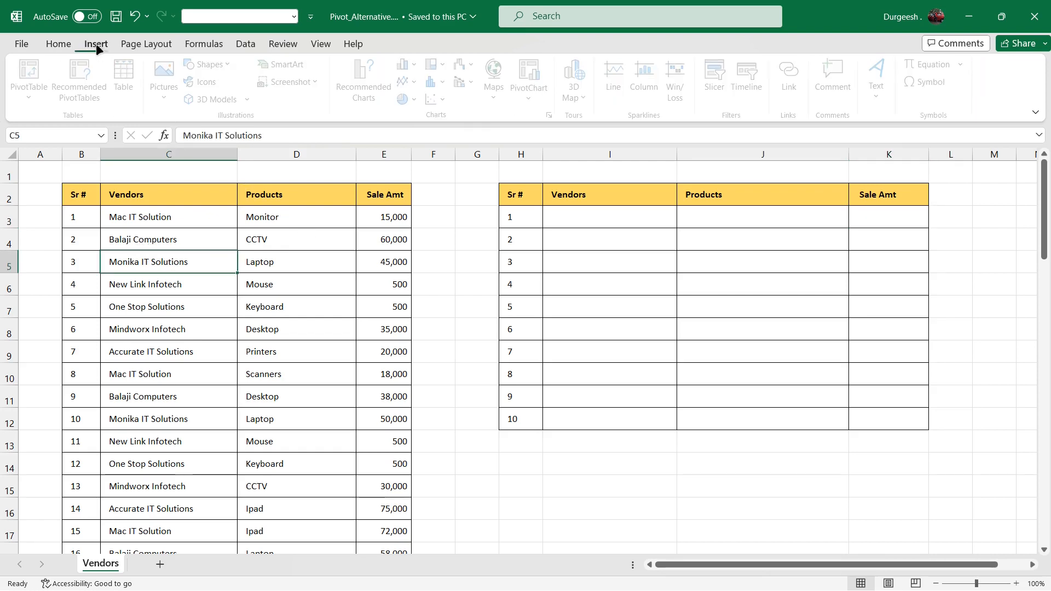
pyautogui.click(36, 97)
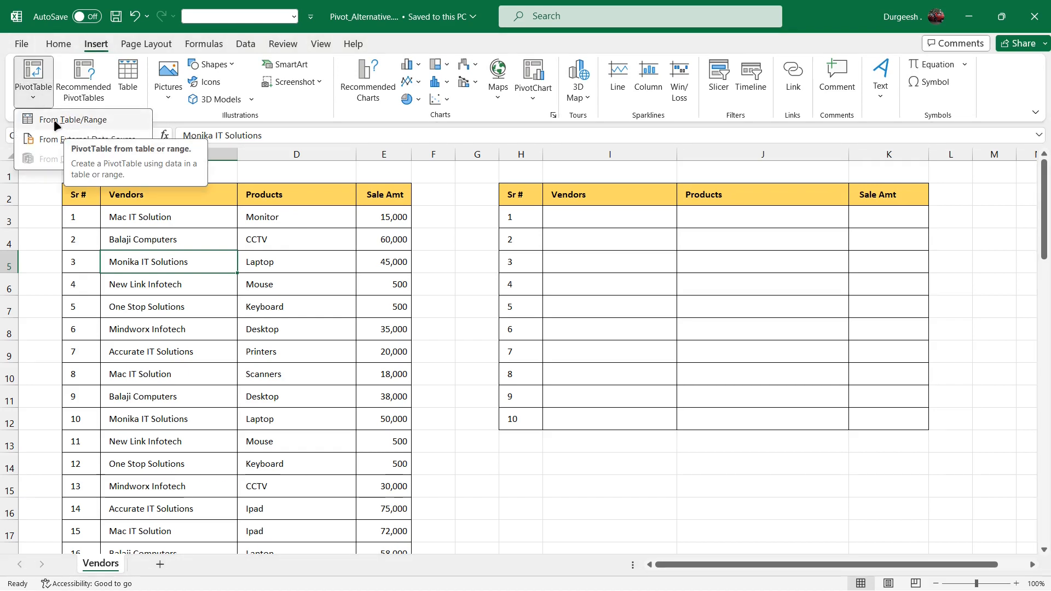
pyautogui.click(84, 120)
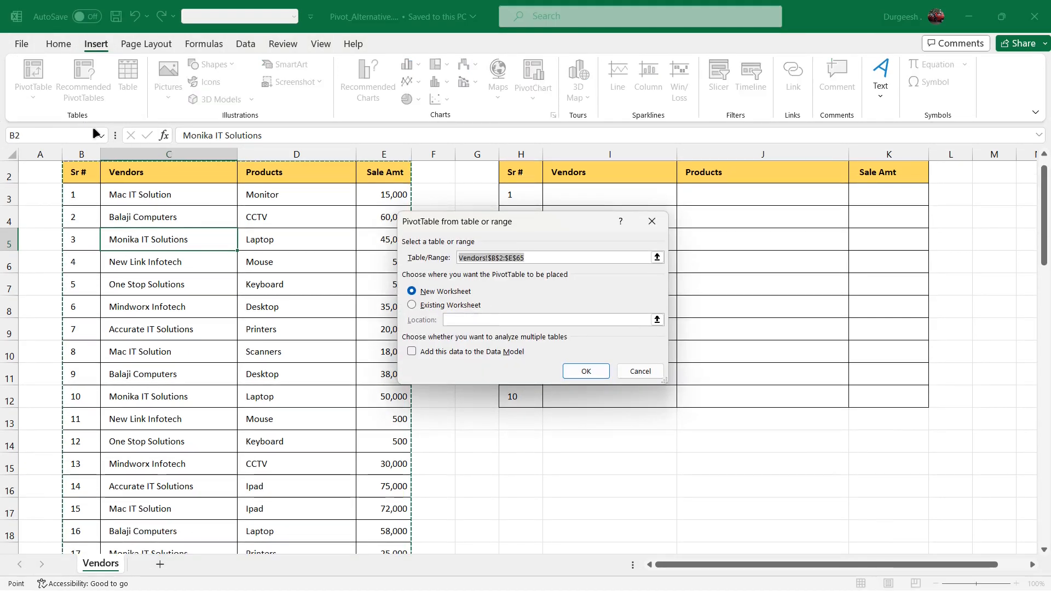
pyautogui.click(429, 293)
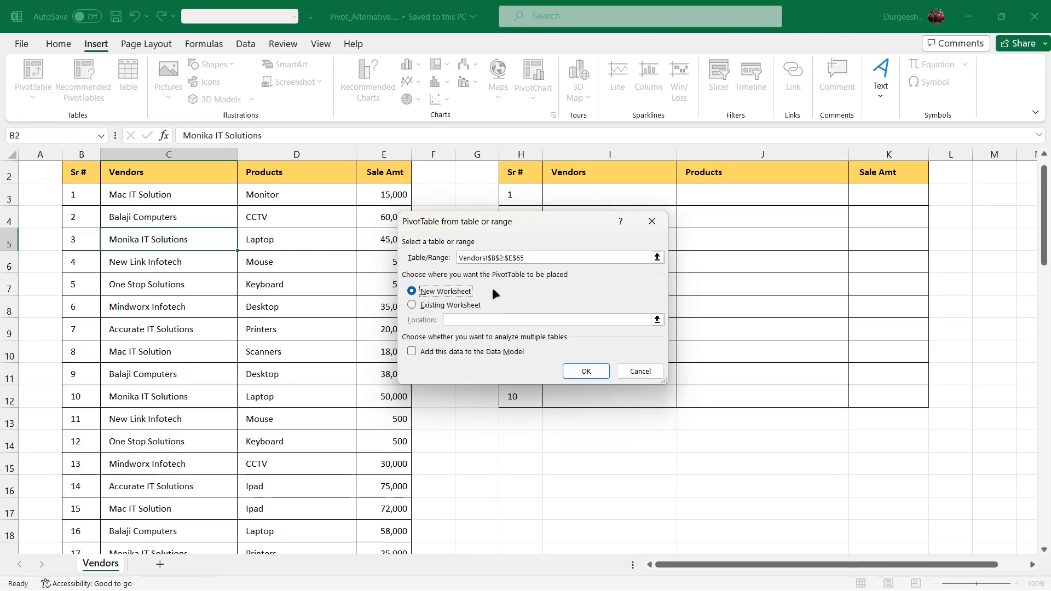
pyautogui.click(584, 373)
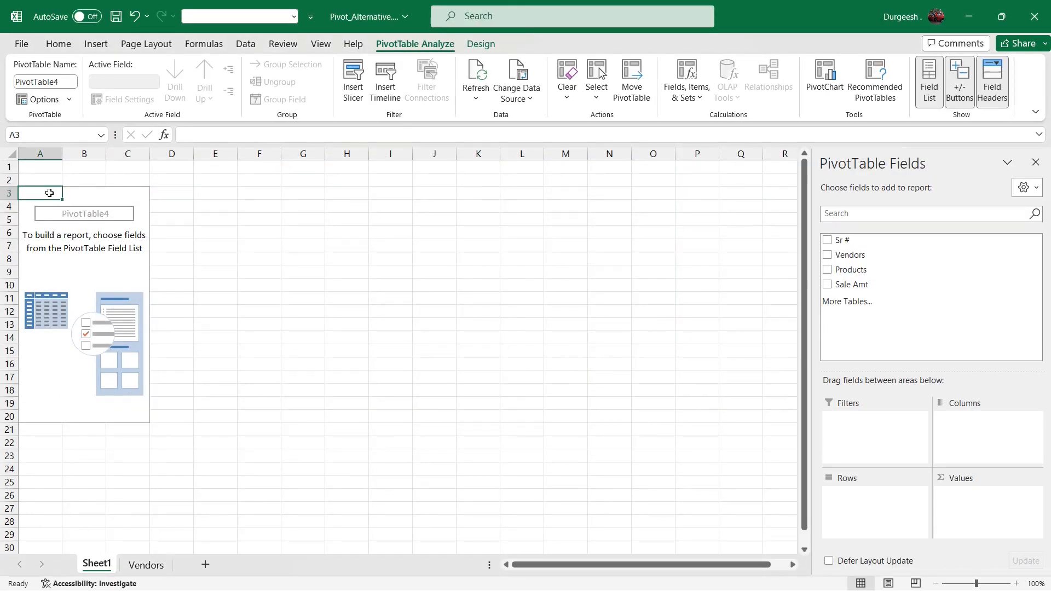
# Move the whole empty PivotTable so that it starts at cell B2.
pyautogui.keyDown('shift'); pyautogui.click(141, 413); pyautogui.keyUp('shift')
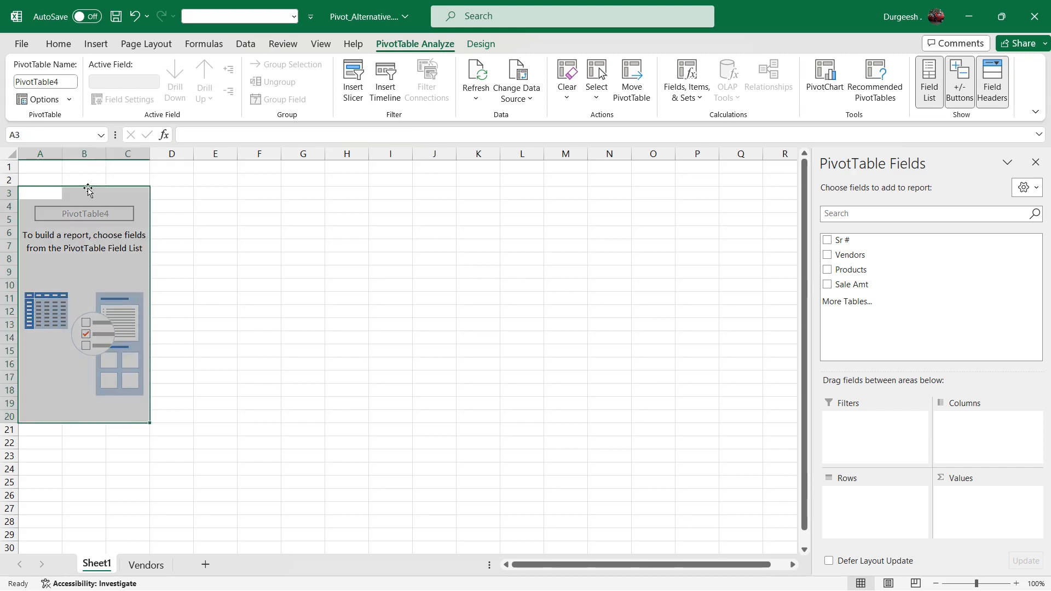
pyautogui.moveTo(88, 188); pyautogui.dragTo(134, 182)
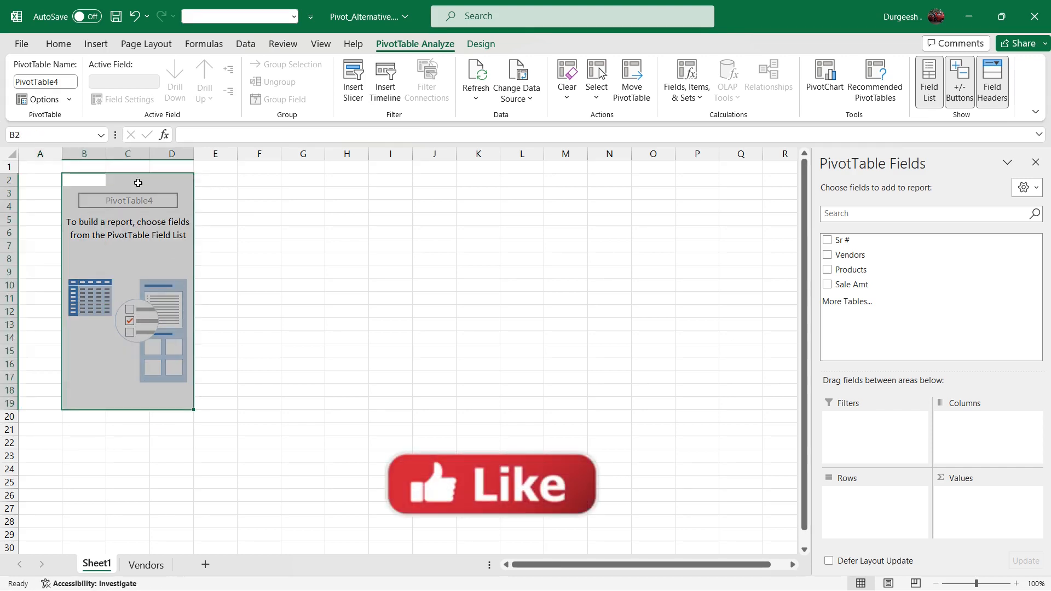
pyautogui.click(74, 179)
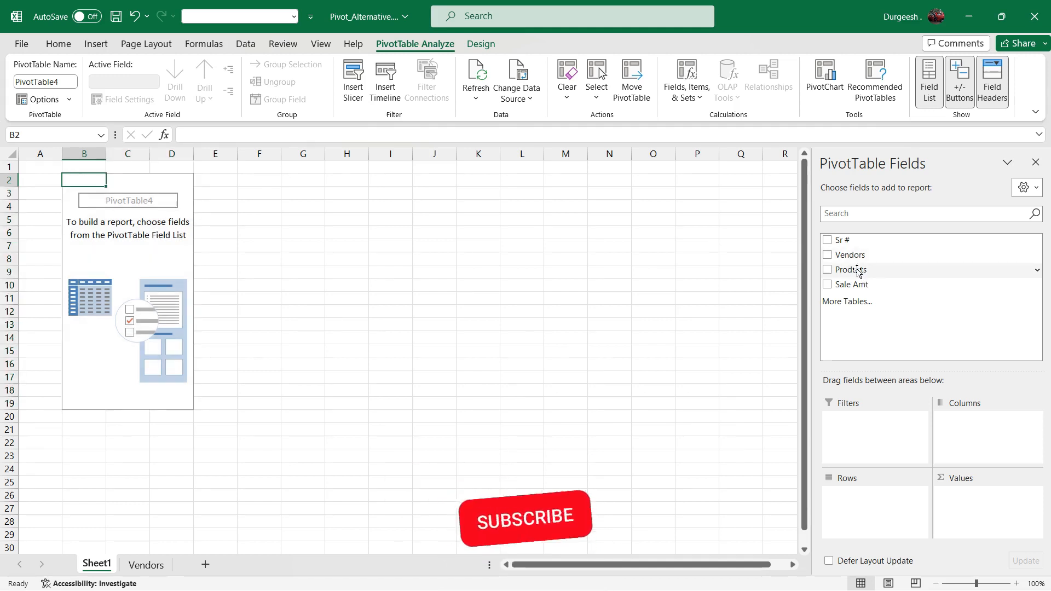
pyautogui.moveTo(857, 270); pyautogui.dragTo(845, 499)
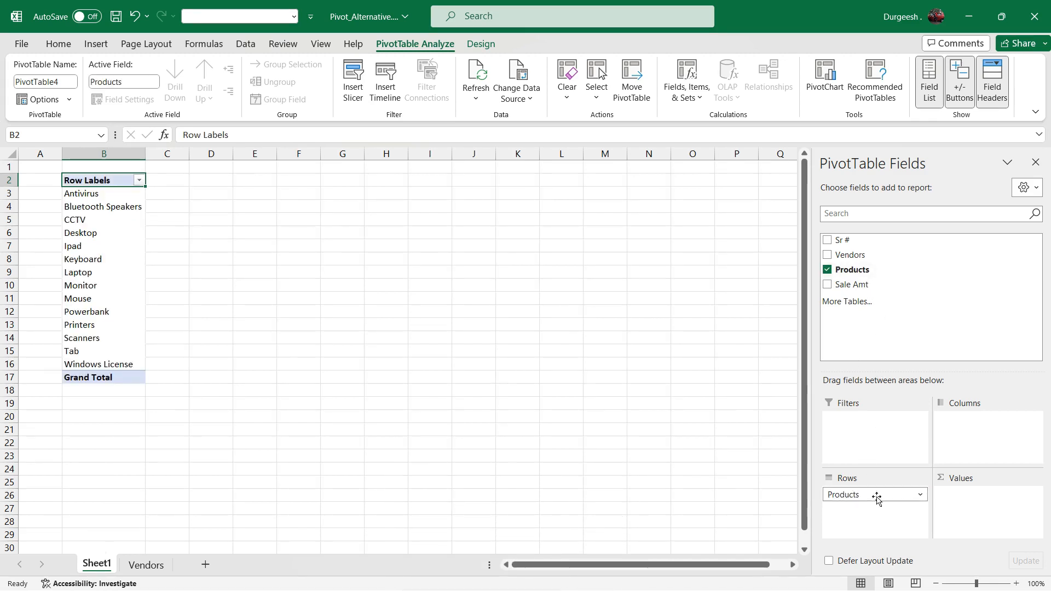
pyautogui.click(920, 495)
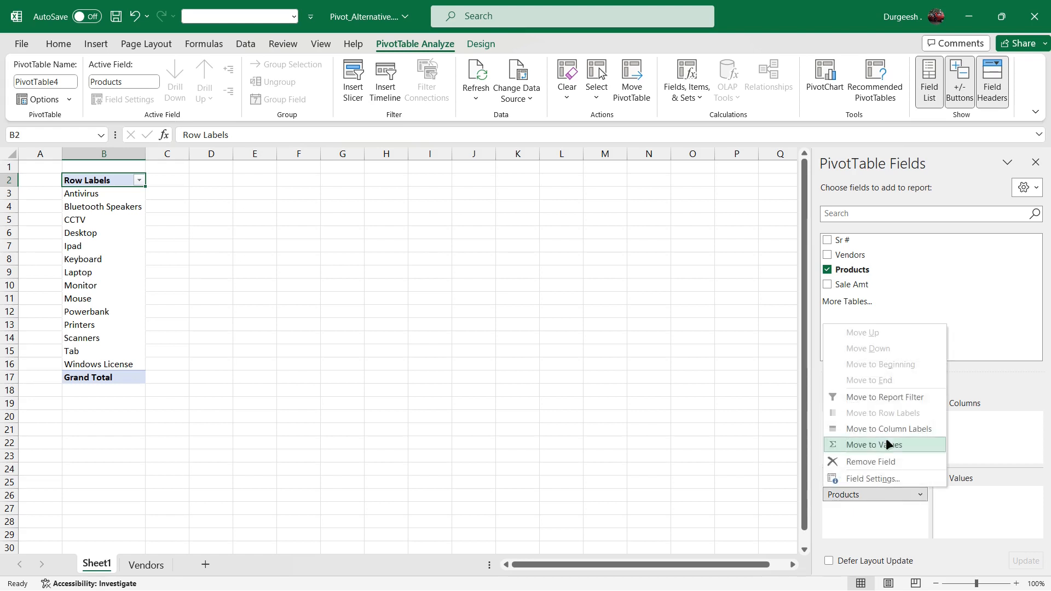
pyautogui.click(882, 462)
# Add the Vendors field to the PivotTable's rows.
pyautogui.click(866, 255)
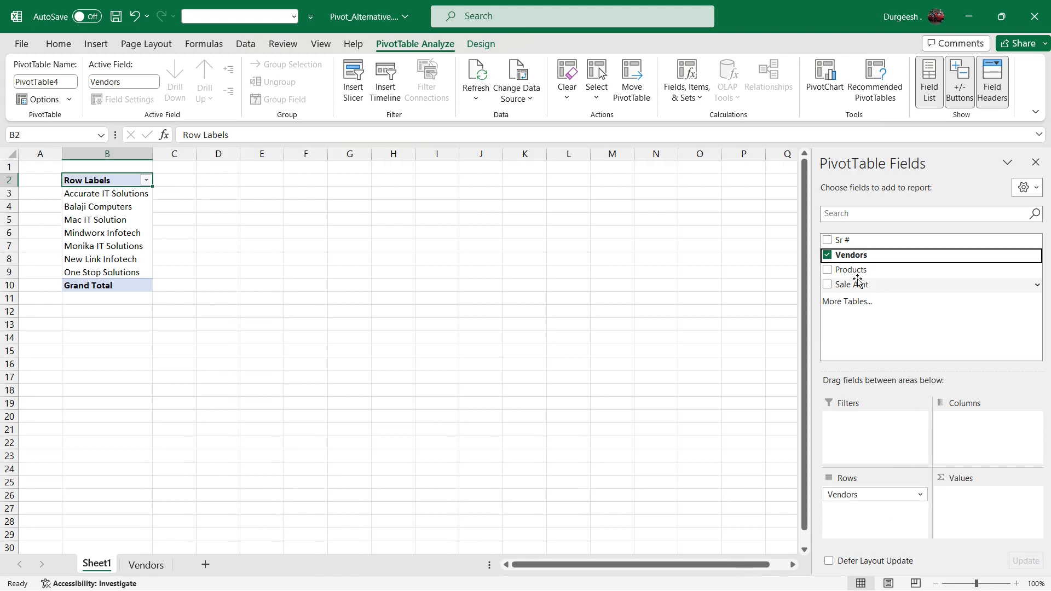
# Add the Products field to the PivotTable's rows below Vendors and the Sale Amt field to its values as a sum.
pyautogui.moveTo(855, 276); pyautogui.dragTo(888, 527)
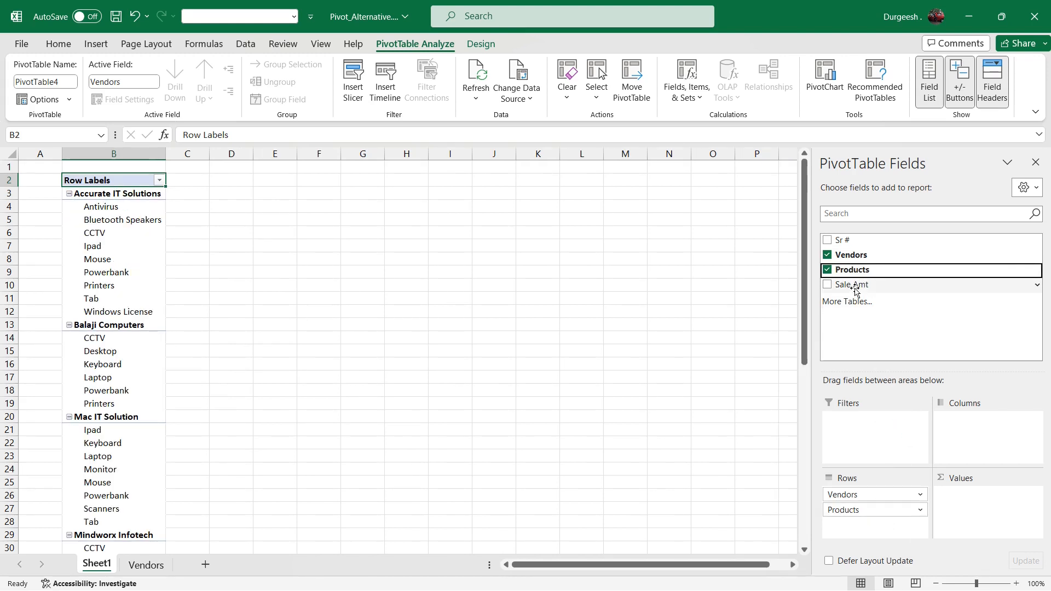
pyautogui.moveTo(855, 286); pyautogui.dragTo(977, 515)
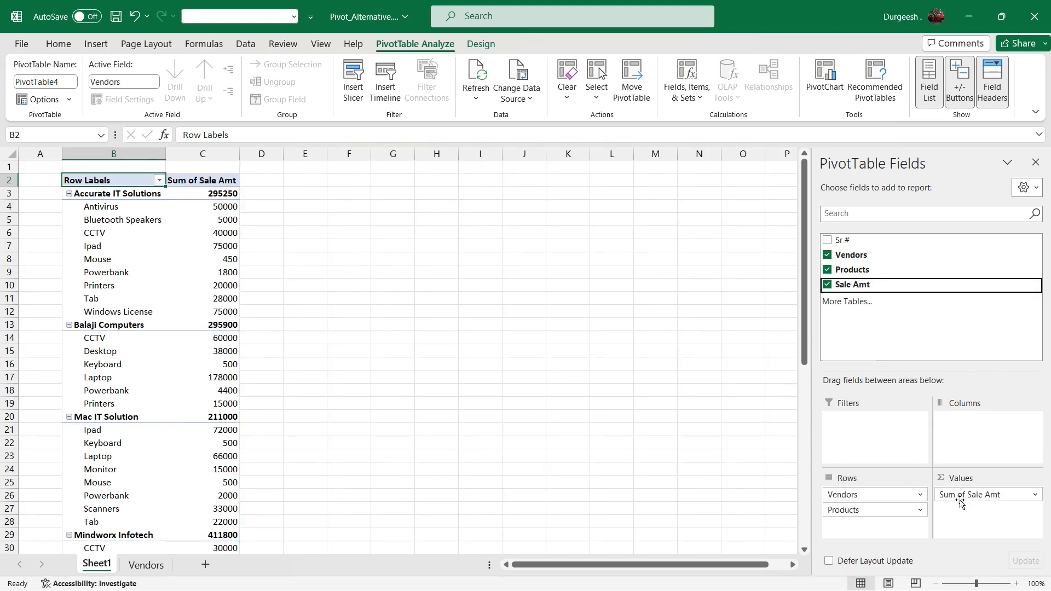
pyautogui.click(258, 263)
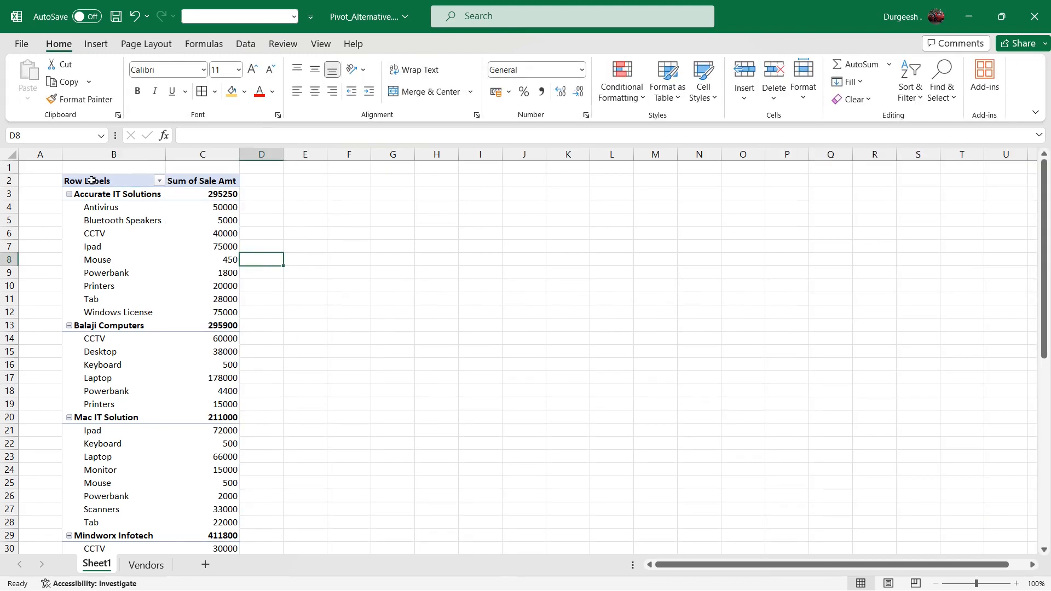
# Examine the PivotTable's vendor groups, the products listed under Accurate IT Solutions with their amounts and subtotal, and the rows down to the grand total.
pyautogui.scroll(-5, 124, 345)
pyautogui.scroll(5, 123, 367)
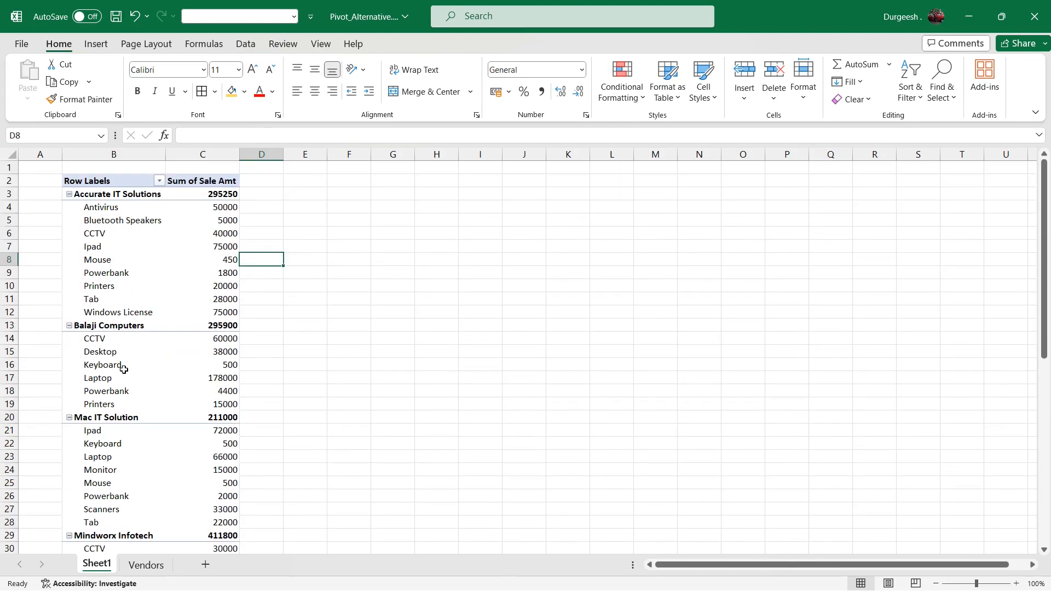
pyautogui.click(107, 193)
pyautogui.click(108, 326)
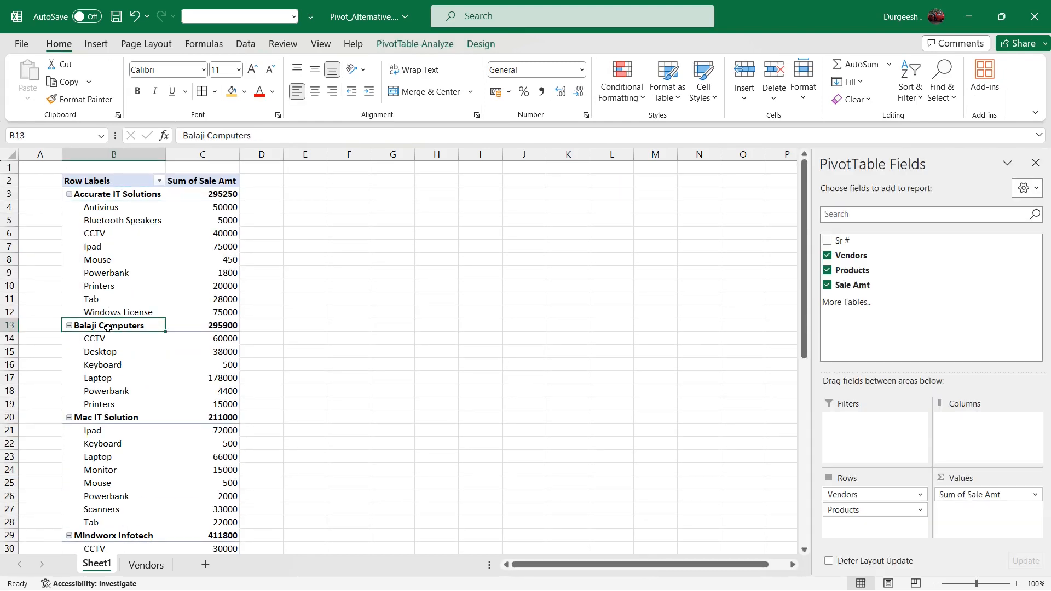
pyautogui.click(105, 419)
pyautogui.scroll(-2, 171, 374)
pyautogui.scroll(2, 172, 375)
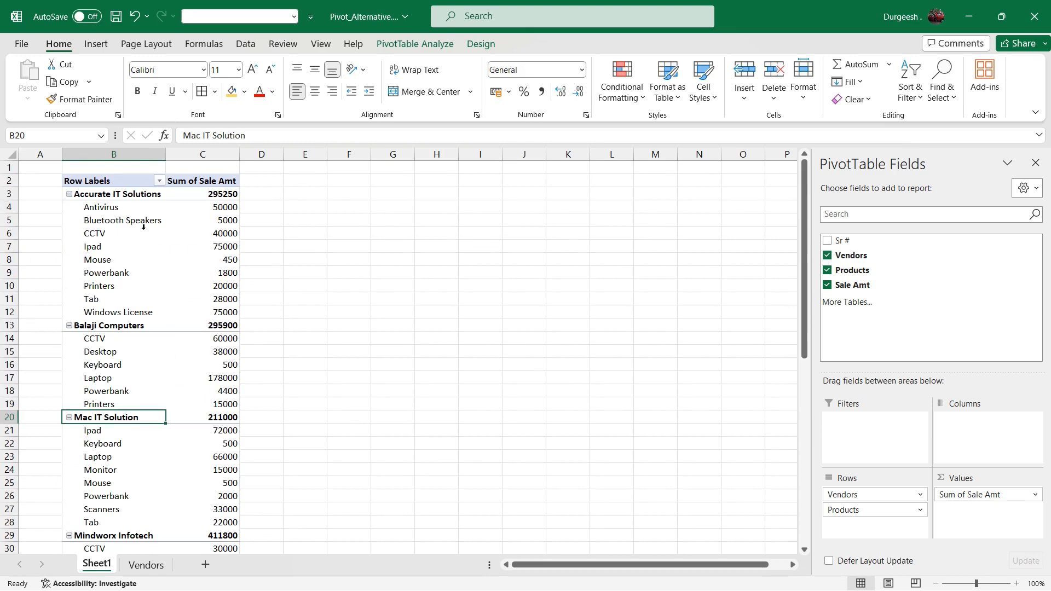
pyautogui.moveTo(91, 209); pyautogui.dragTo(104, 311)
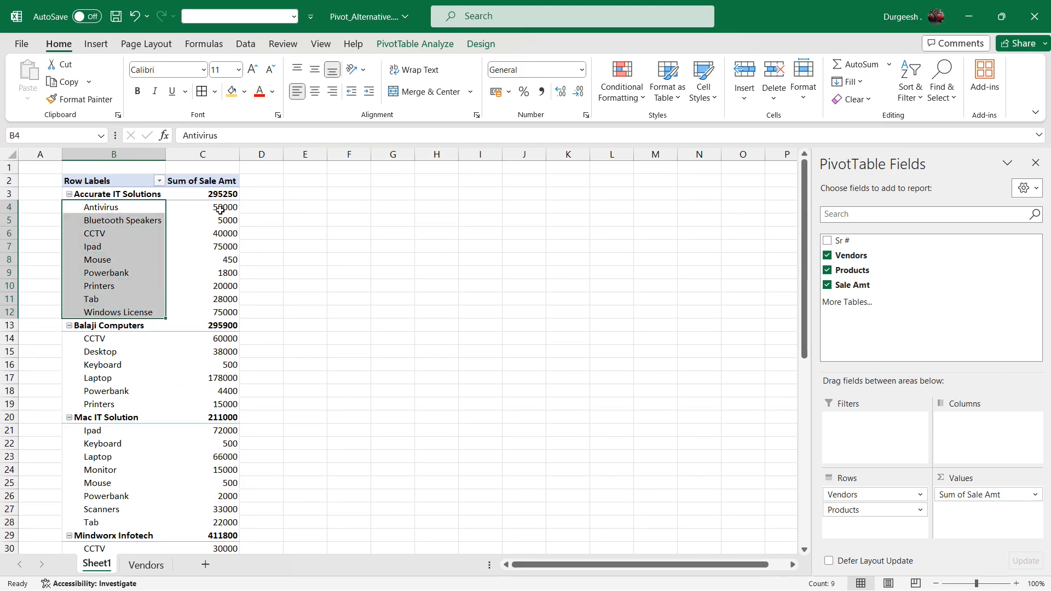
pyautogui.moveTo(225, 208); pyautogui.dragTo(225, 312)
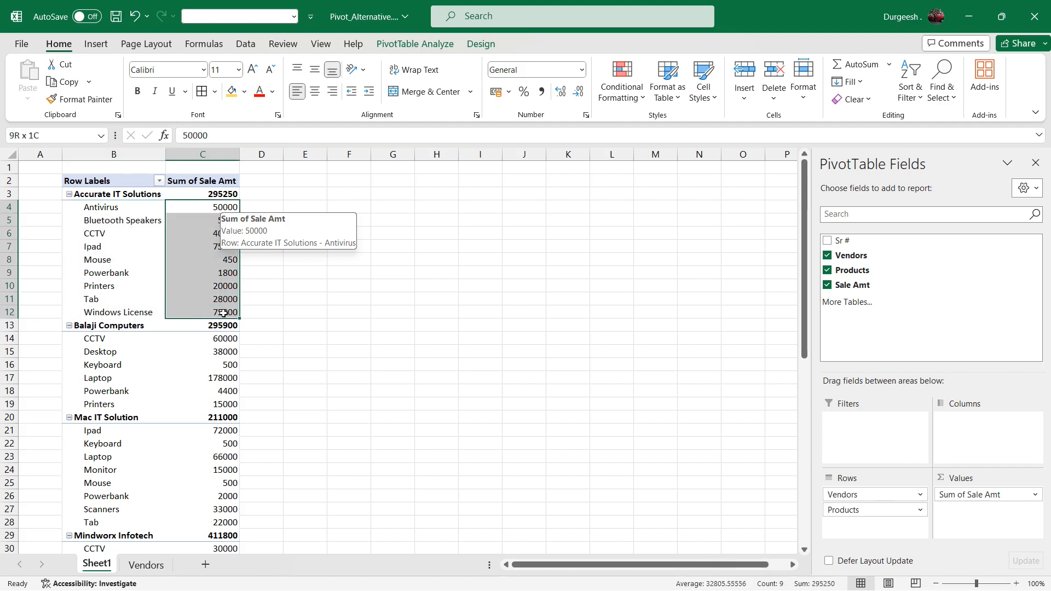
pyautogui.click(214, 194)
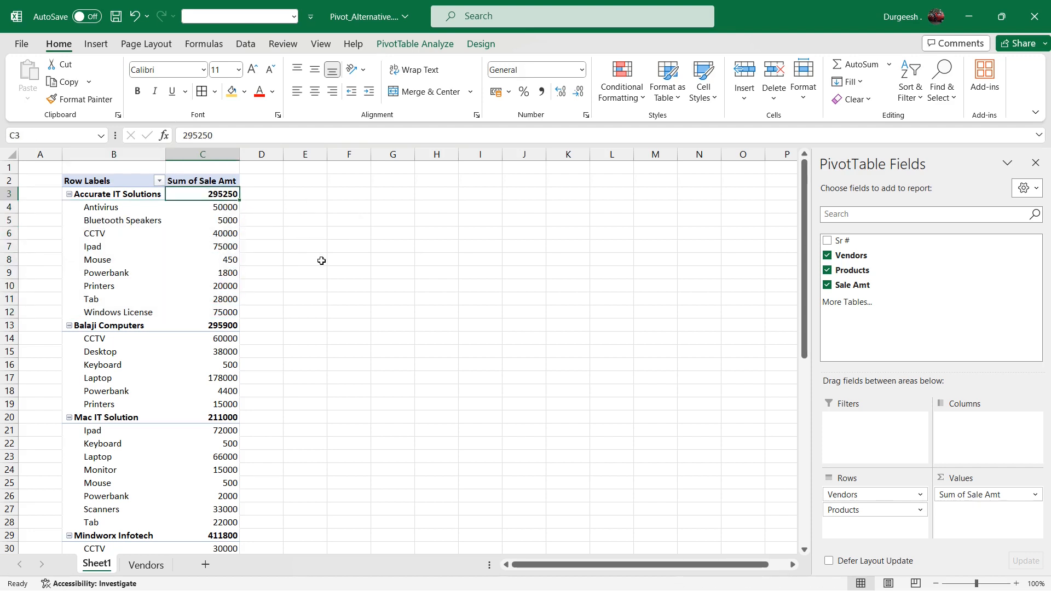
pyautogui.scroll(-2, 321, 266)
pyautogui.scroll(-9, 321, 266)
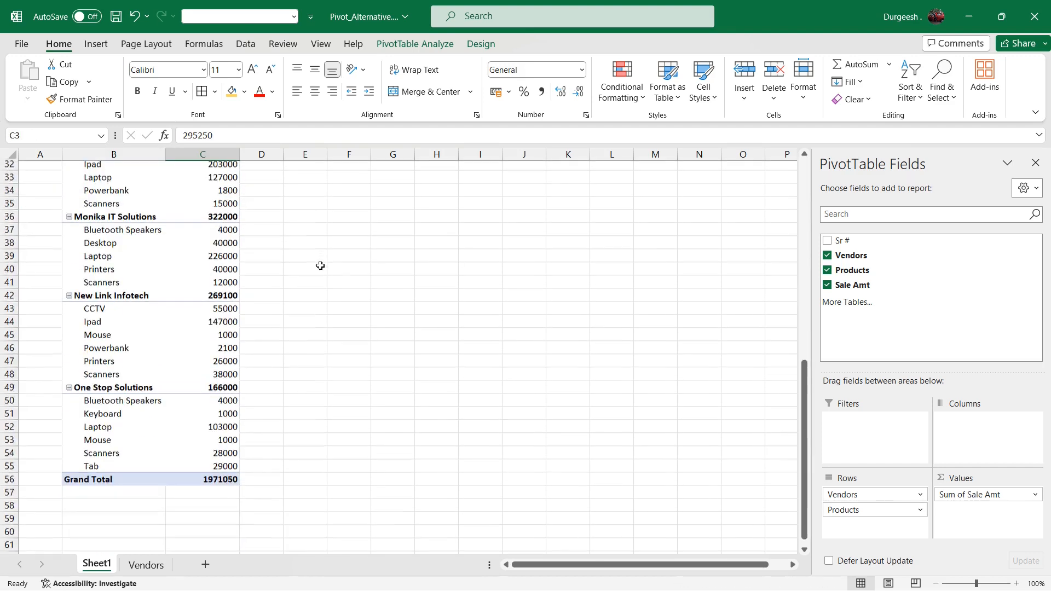
pyautogui.scroll(11, 320, 265)
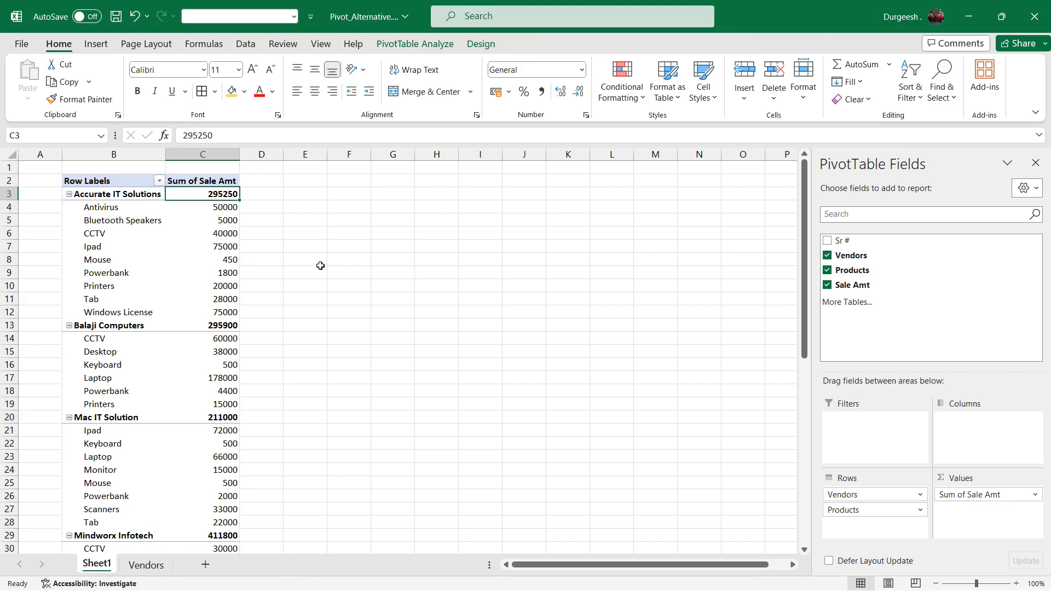
# Compare the PivotTable's nested vendor and product rows with the separate Vendors and Products columns of the summary table on the Vendors sheet.
pyautogui.click(99, 194)
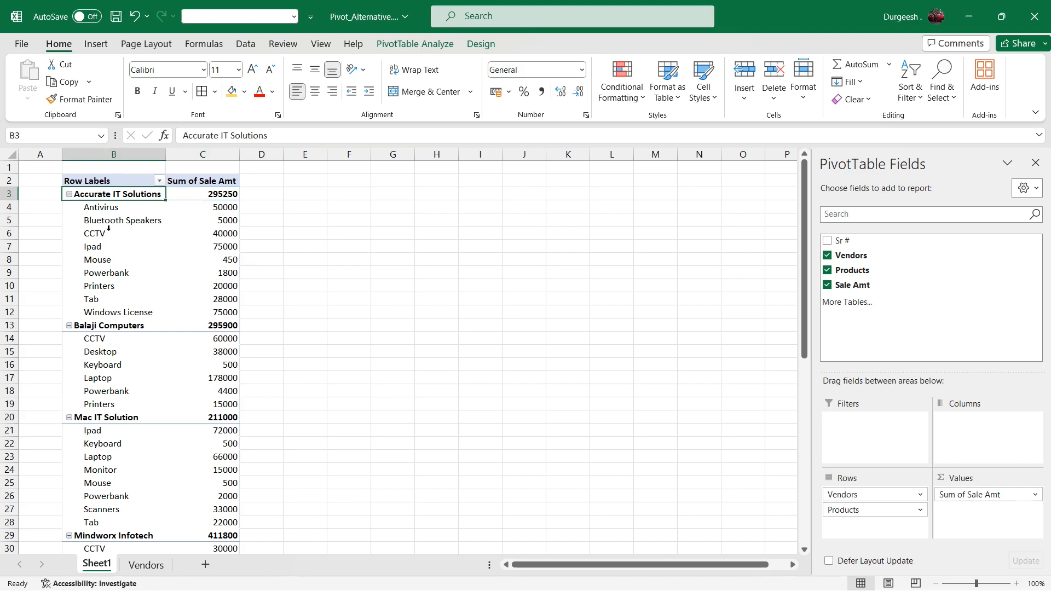
pyautogui.click(110, 328)
pyautogui.click(146, 565)
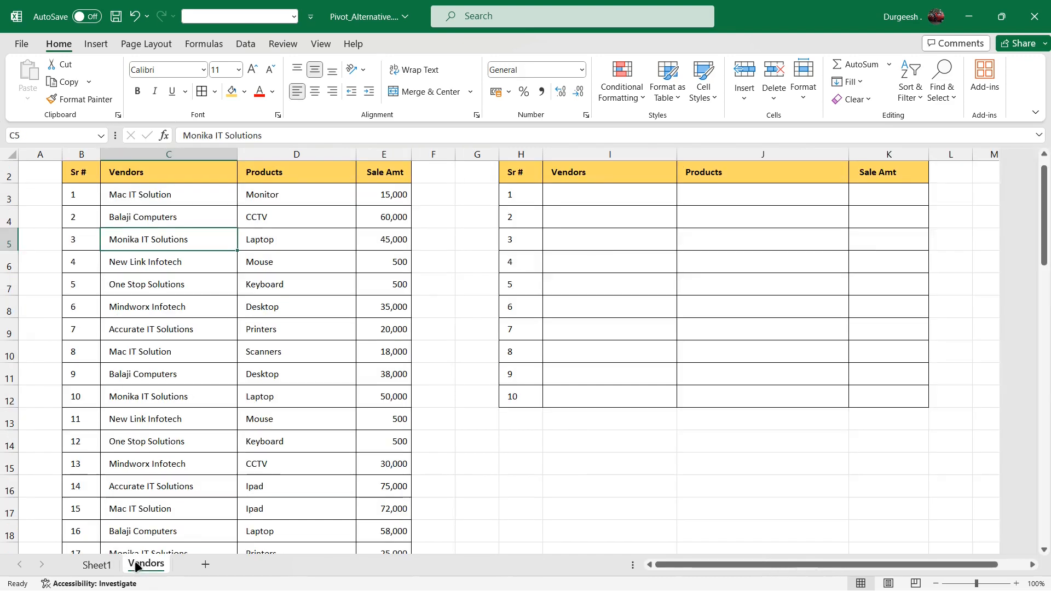
pyautogui.moveTo(593, 187); pyautogui.dragTo(607, 390)
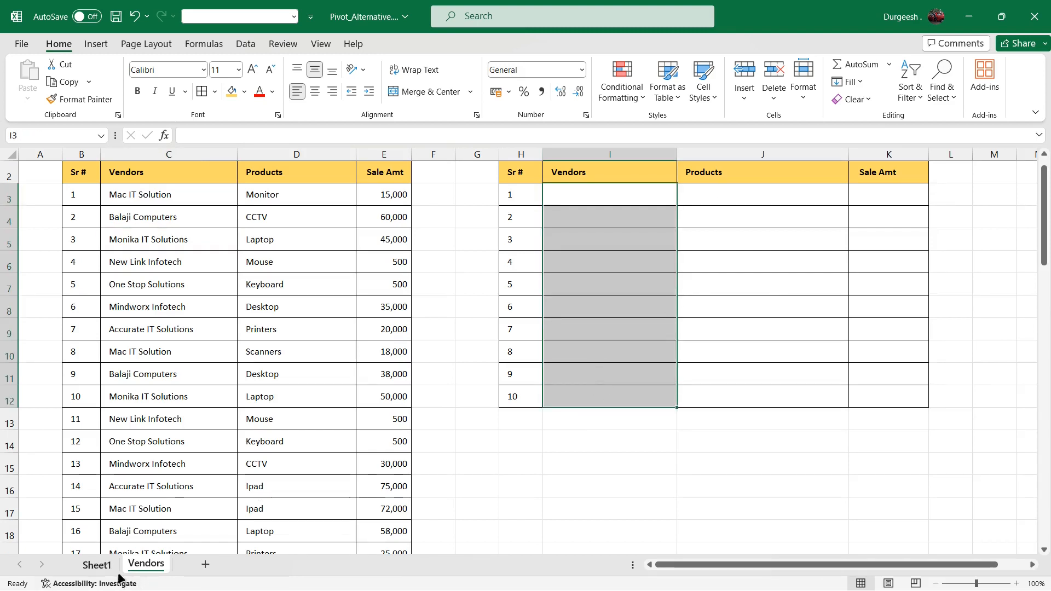
pyautogui.click(98, 565)
pyautogui.moveTo(97, 210); pyautogui.dragTo(96, 307)
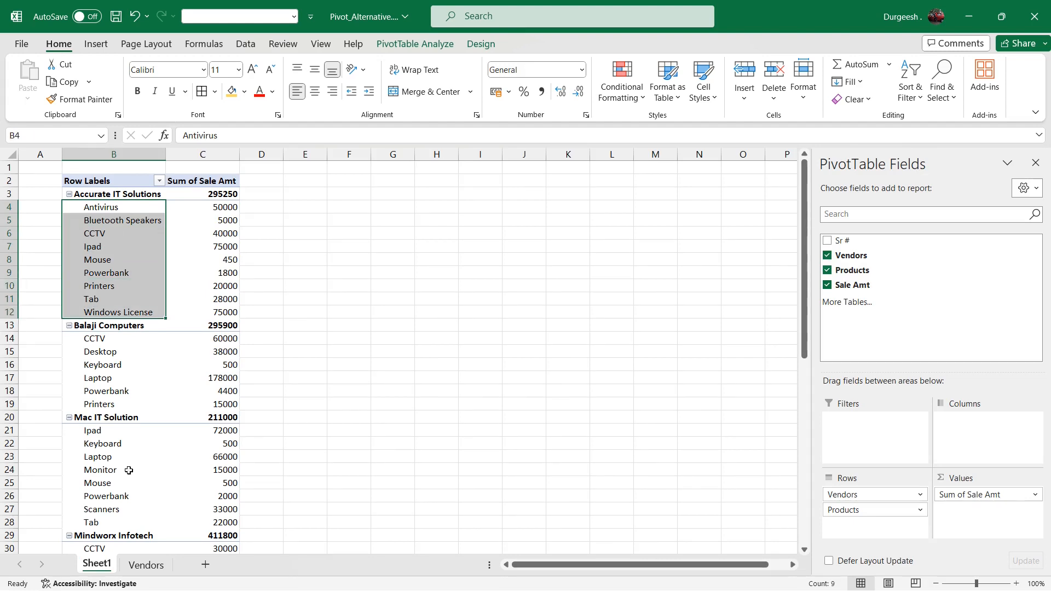
pyautogui.click(146, 565)
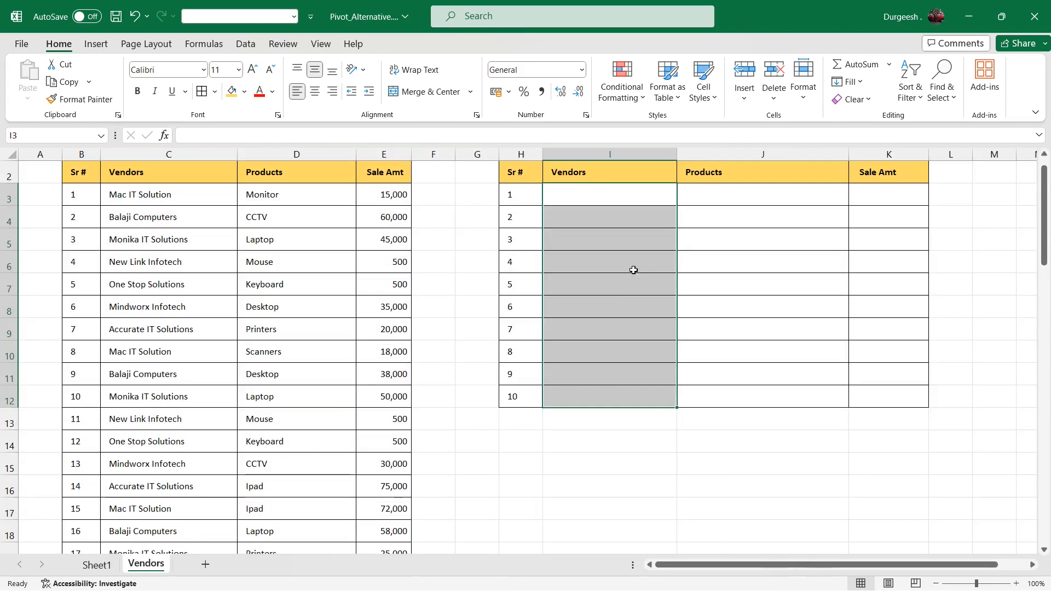
pyautogui.click(720, 196)
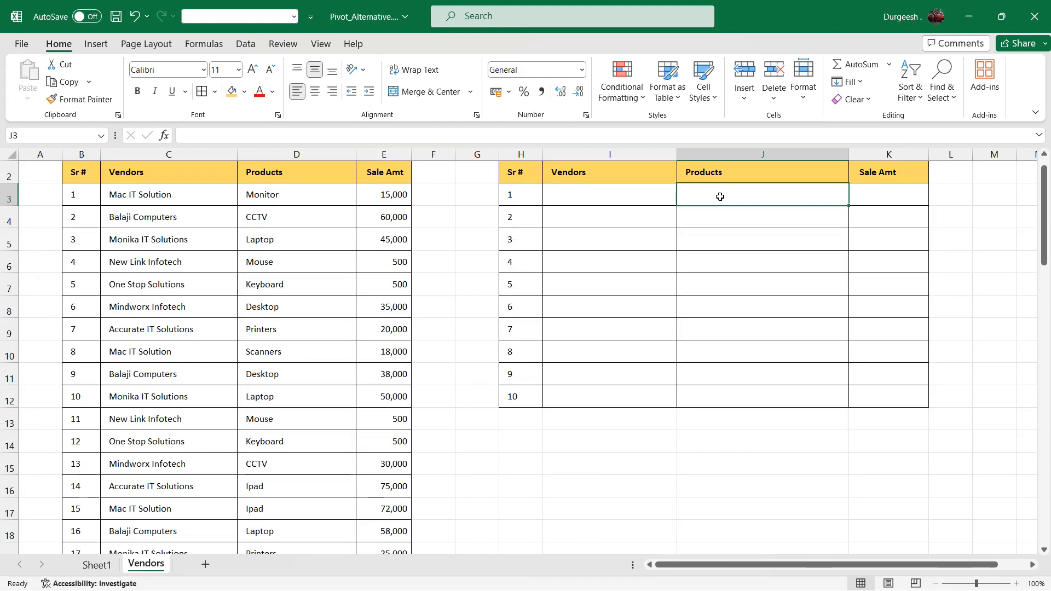
pyautogui.click(99, 565)
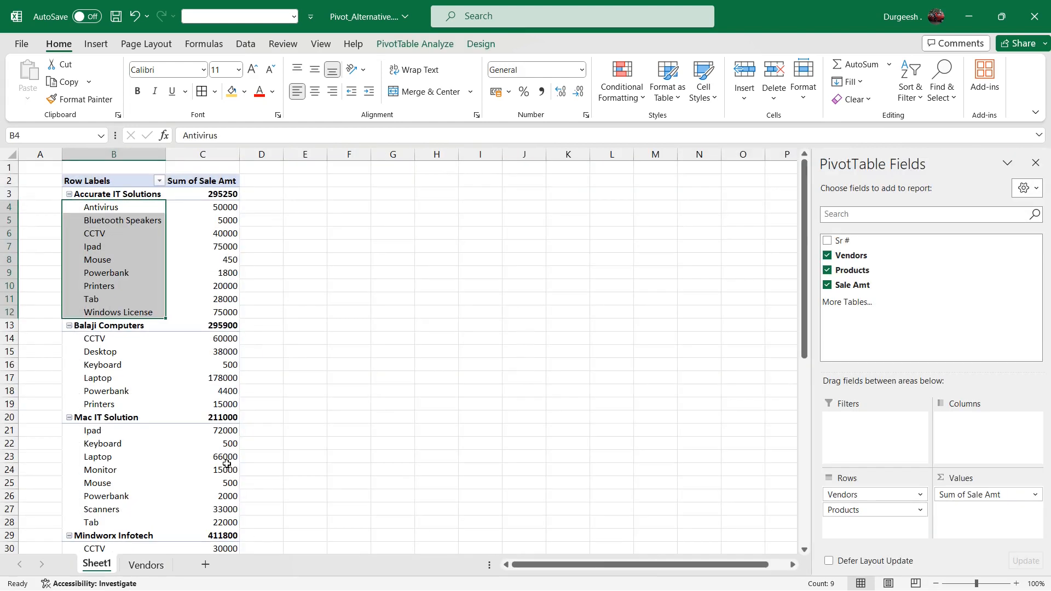
# Compare the PivotTable's vendor subtotals with the Sale Amt column of the summary table, and review the table's ten empty rows.
pyautogui.click(219, 195)
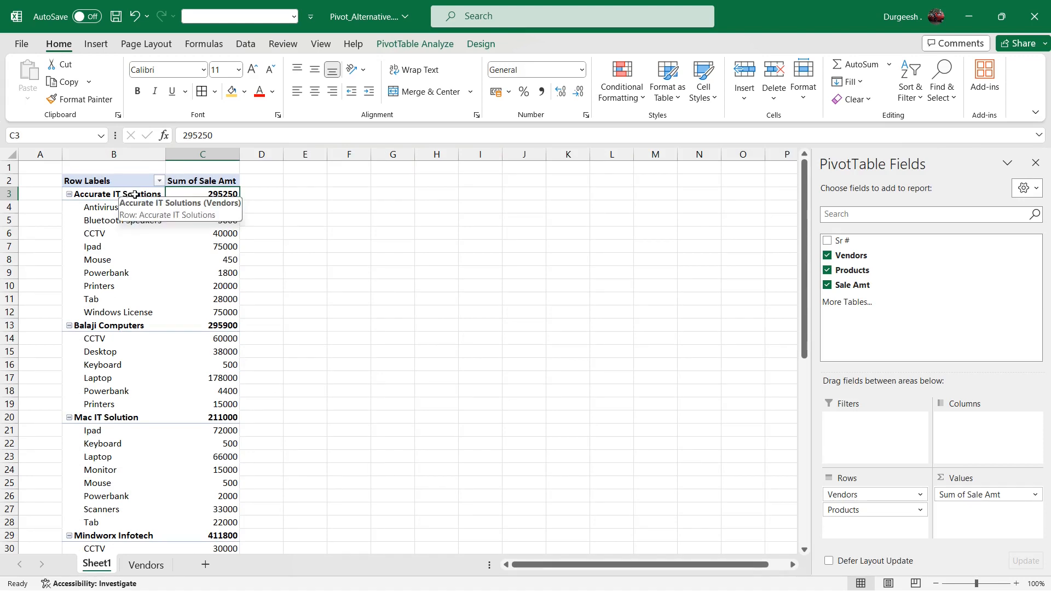
pyautogui.click(145, 564)
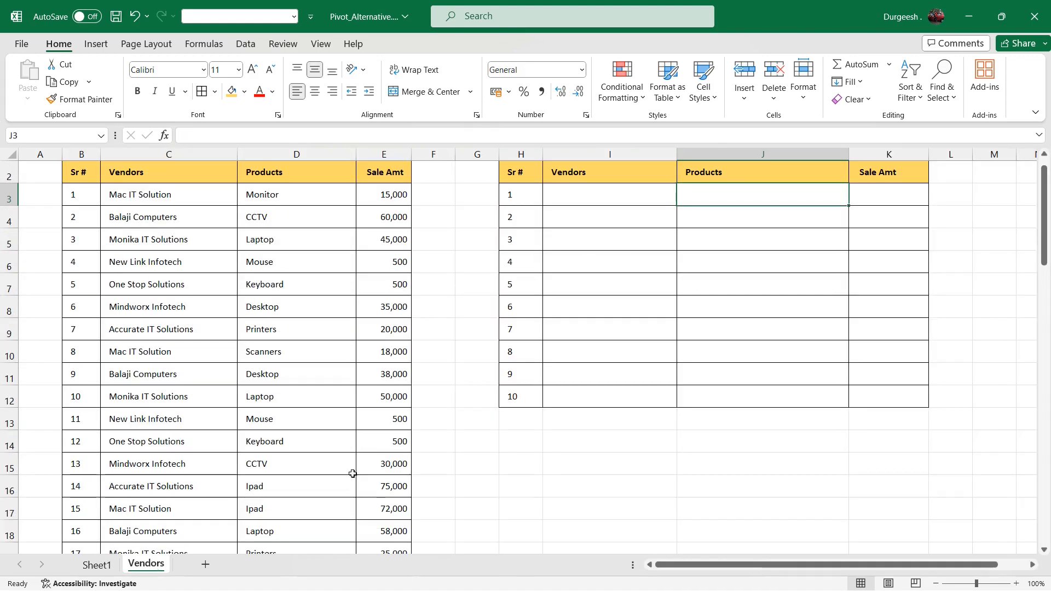
pyautogui.click(877, 192)
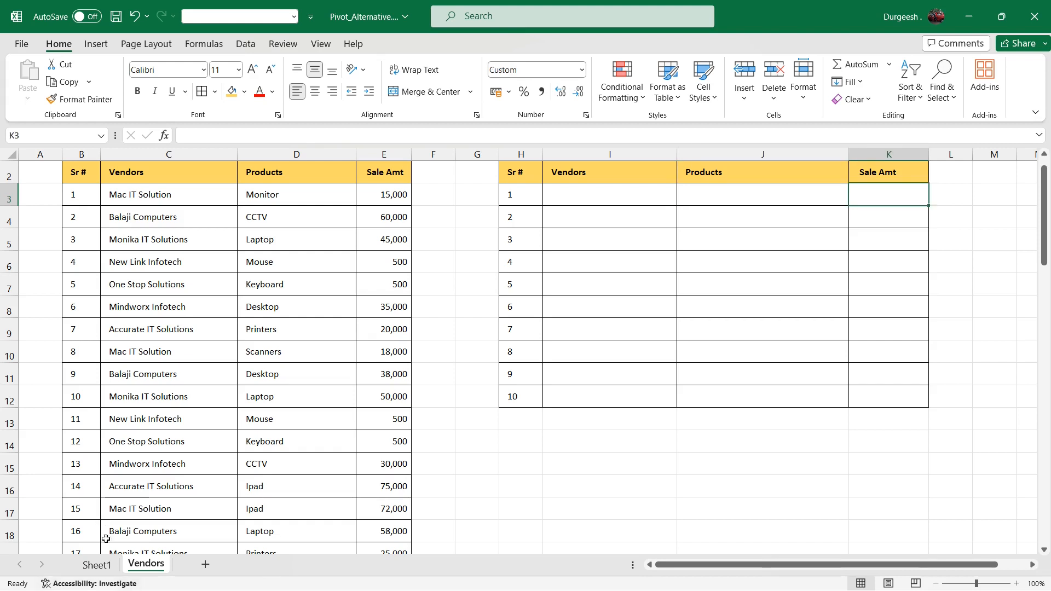
pyautogui.click(98, 565)
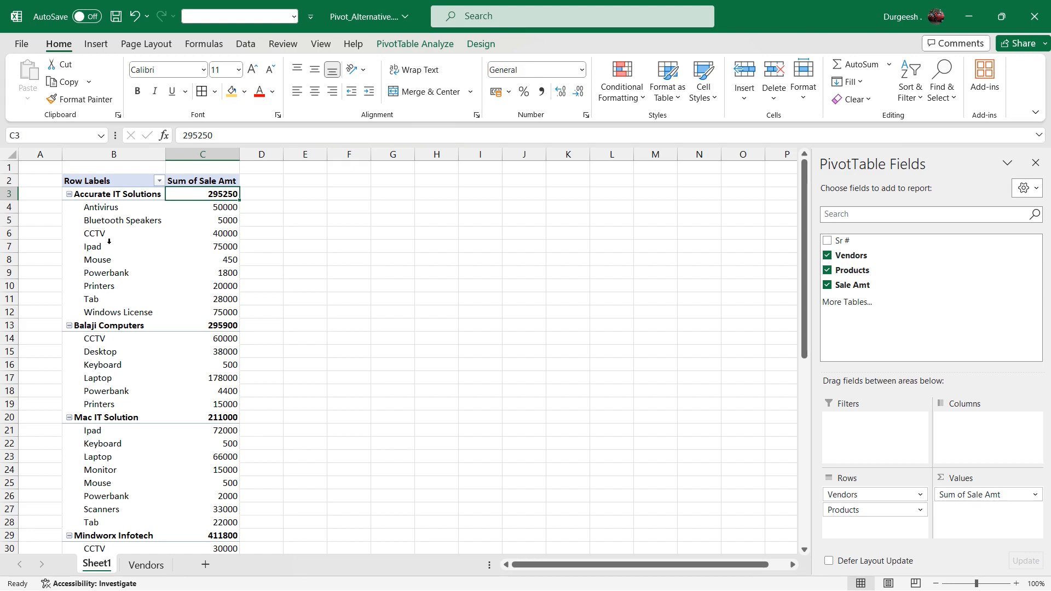
pyautogui.click(145, 564)
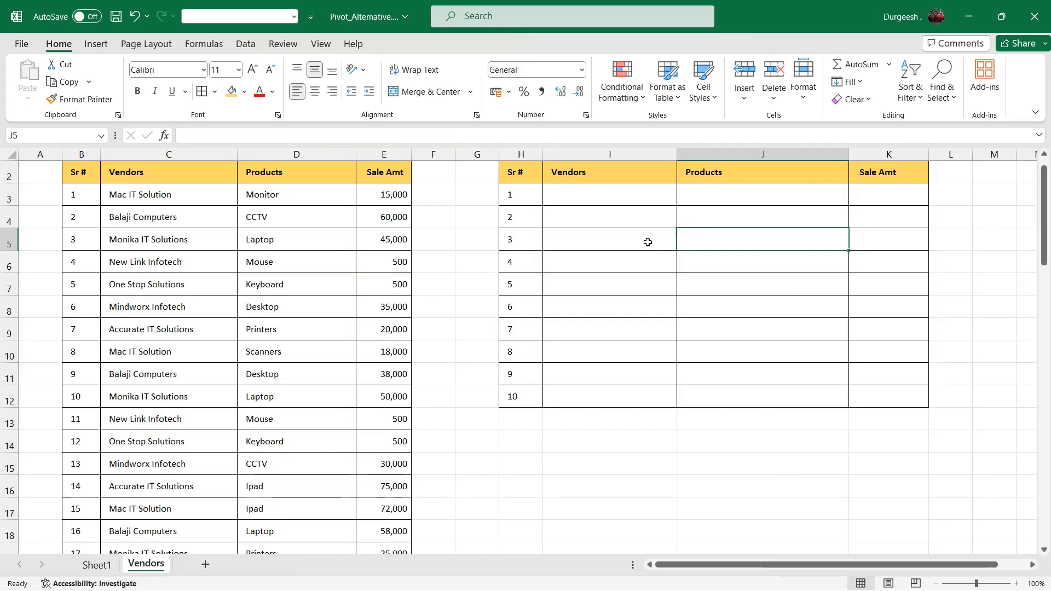
pyautogui.scroll(1, 647, 240)
pyautogui.click(534, 196)
pyautogui.moveTo(644, 210); pyautogui.dragTo(894, 422)
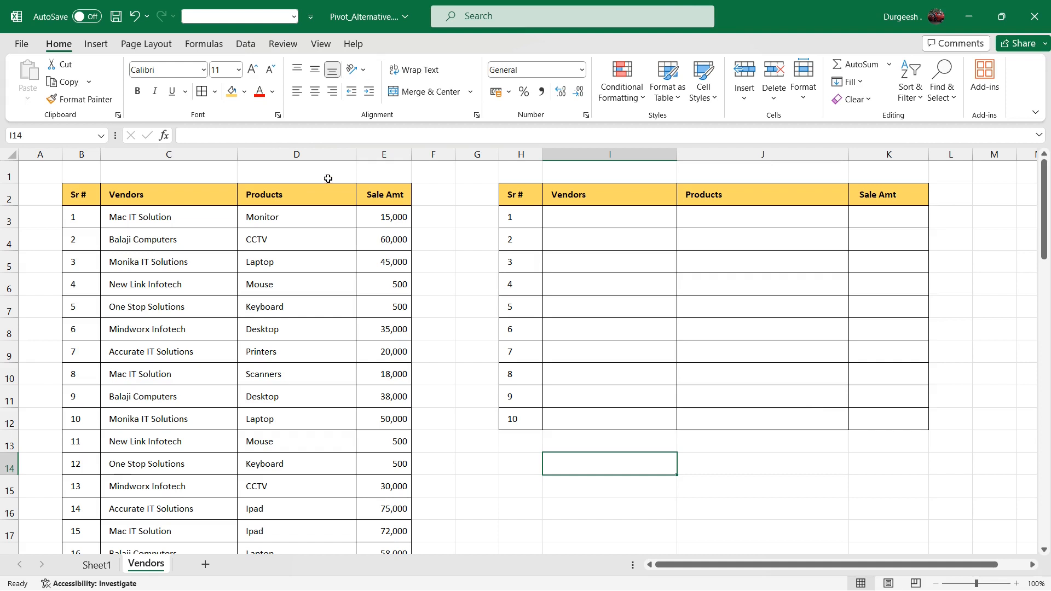
# Enter Mac IT Solution as the first vendor in cell I3 of the summary table.
pyautogui.click(137, 219)
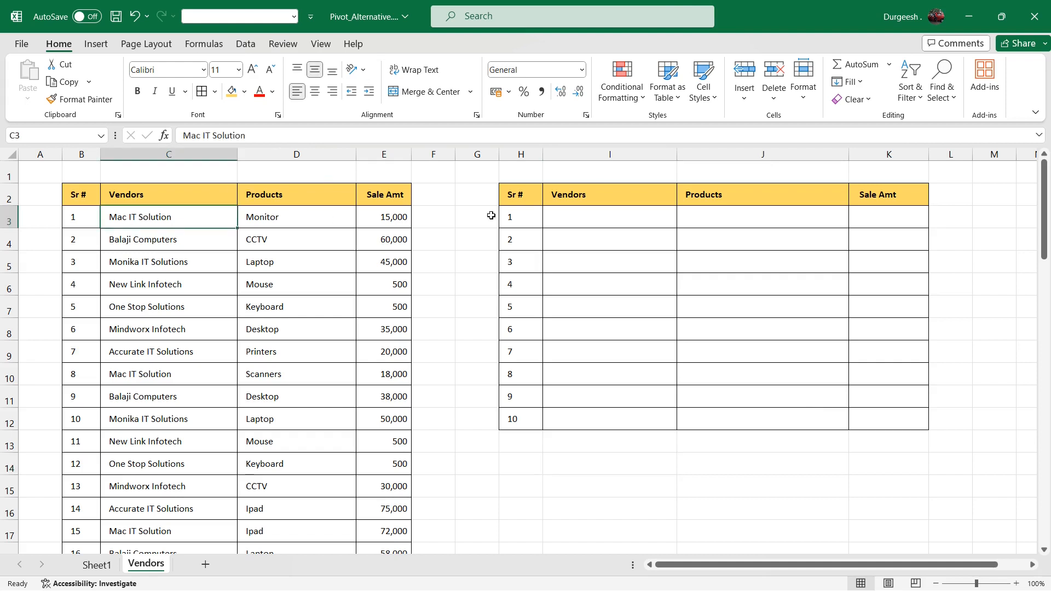
pyautogui.click(597, 217)
pyautogui.write('M')
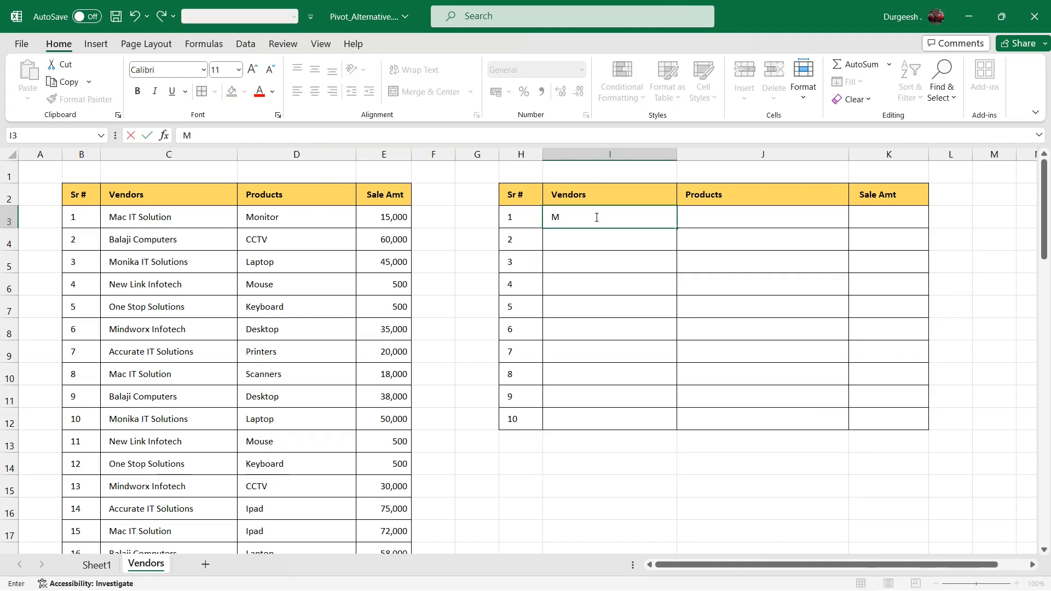
pyautogui.write('ac IT Solution')
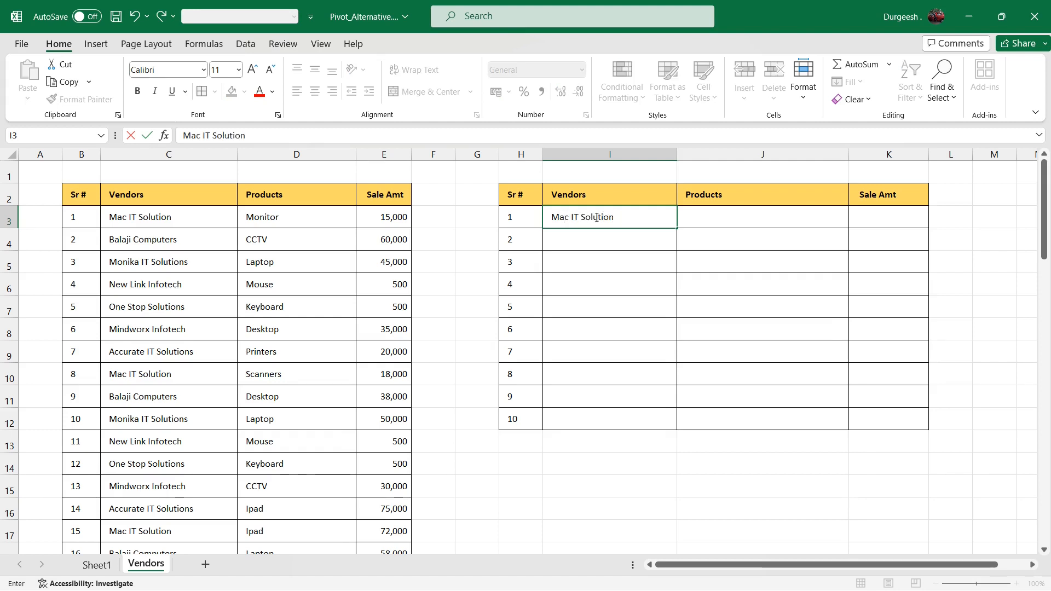
pyautogui.press('Return')
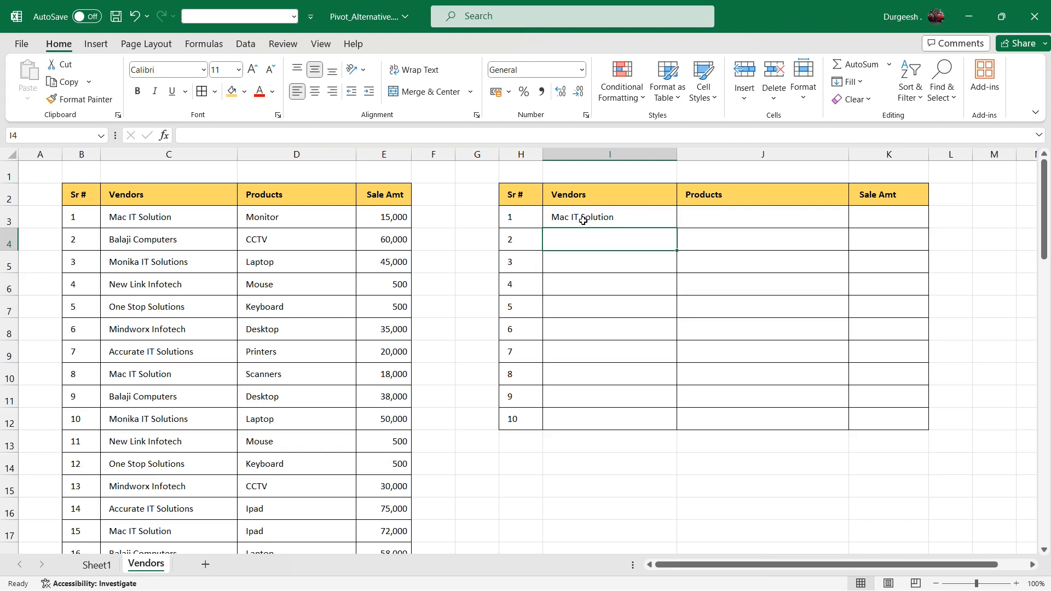
pyautogui.click(583, 220)
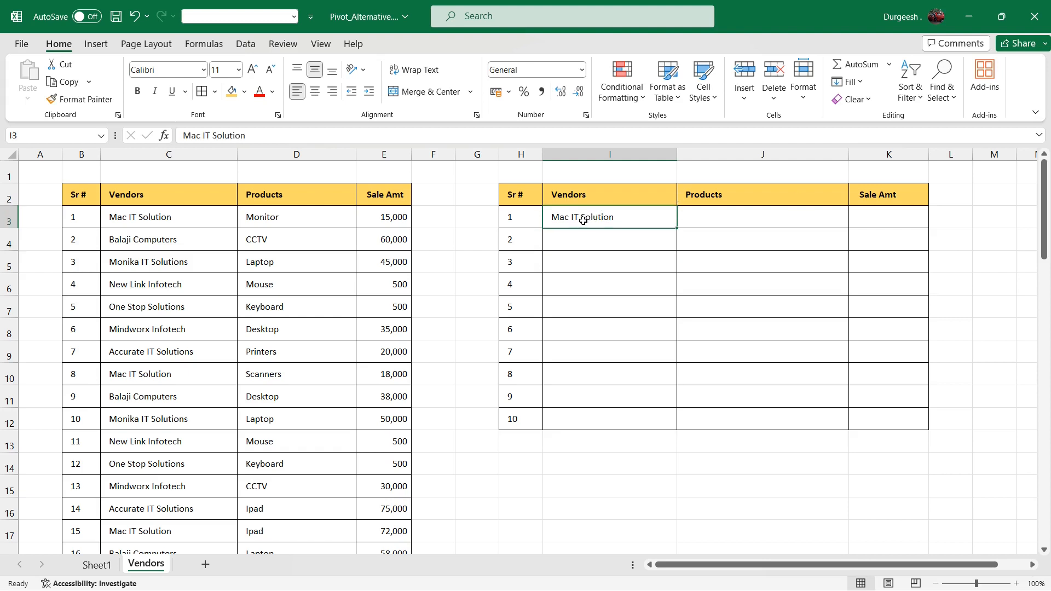
# Locate the repeated Mac IT Solution entries in the Vendors column of the source data.
pyautogui.click(716, 216)
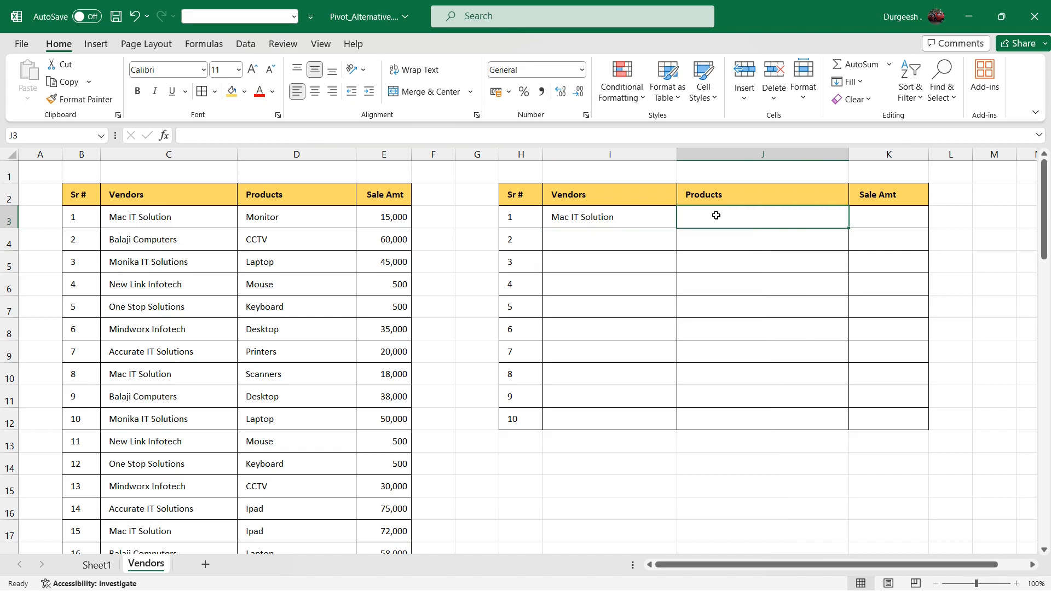
pyautogui.click(130, 218)
pyautogui.click(126, 380)
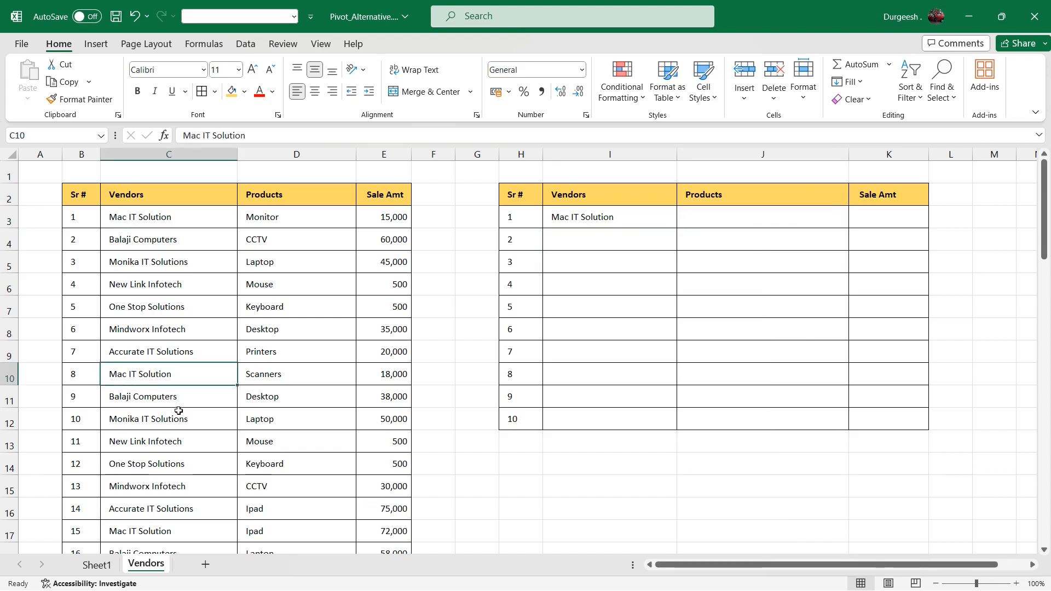
pyautogui.scroll(-1, 169, 434)
pyautogui.click(162, 396)
pyautogui.scroll(1, 192, 324)
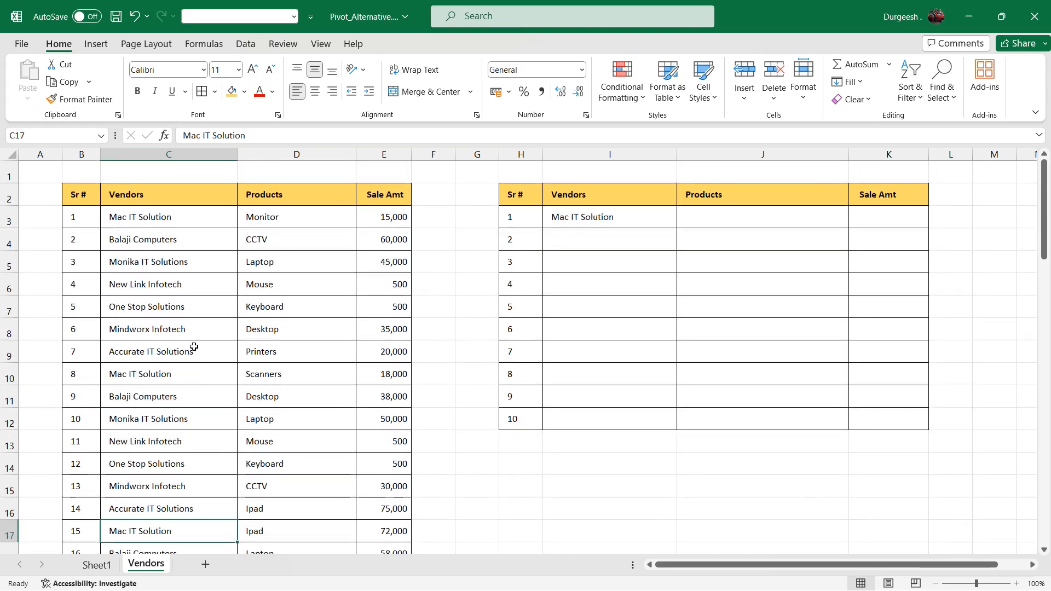
# Sort the Vendors, Products and Sale Amt columns of the source data (C2:E65) by Vendors from A to Z.
pyautogui.moveTo(141, 189); pyautogui.dragTo(364, 515)
pyautogui.scroll(13, 455, 326)
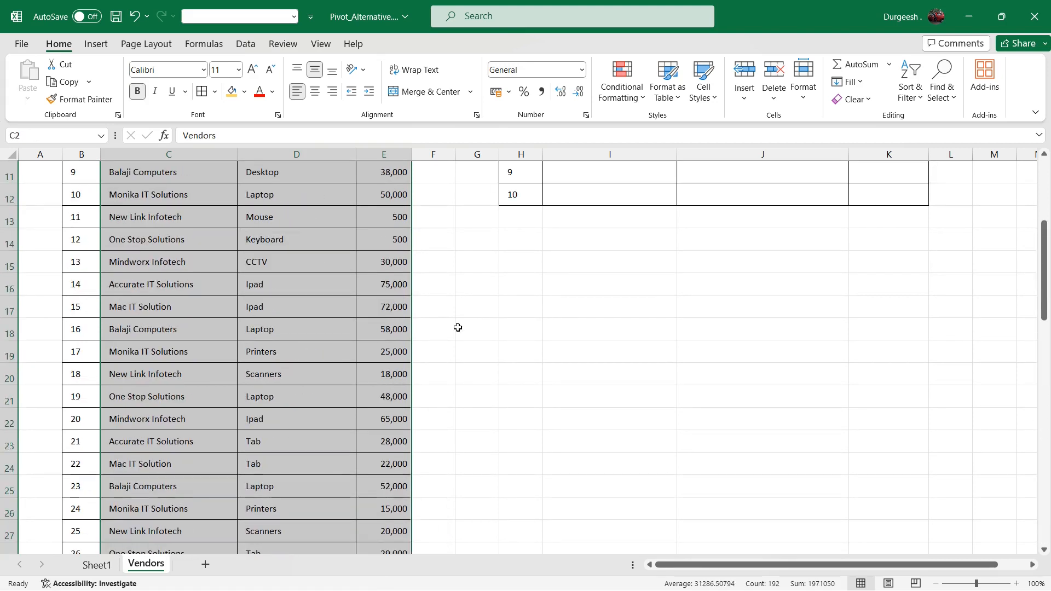
pyautogui.scroll(3, 458, 327)
pyautogui.click(247, 45)
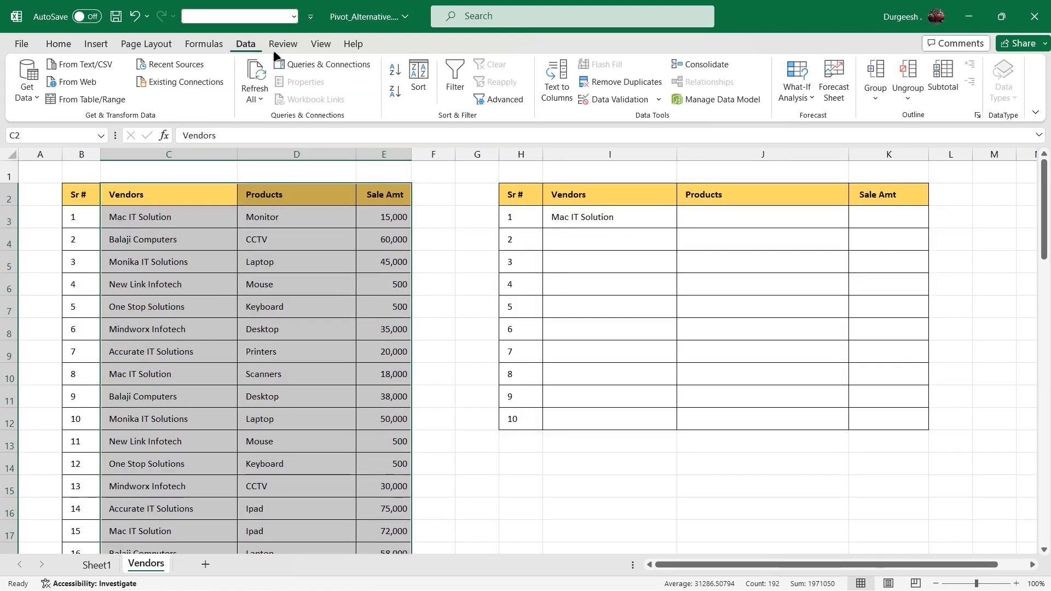
pyautogui.click(419, 77)
pyautogui.click(426, 257)
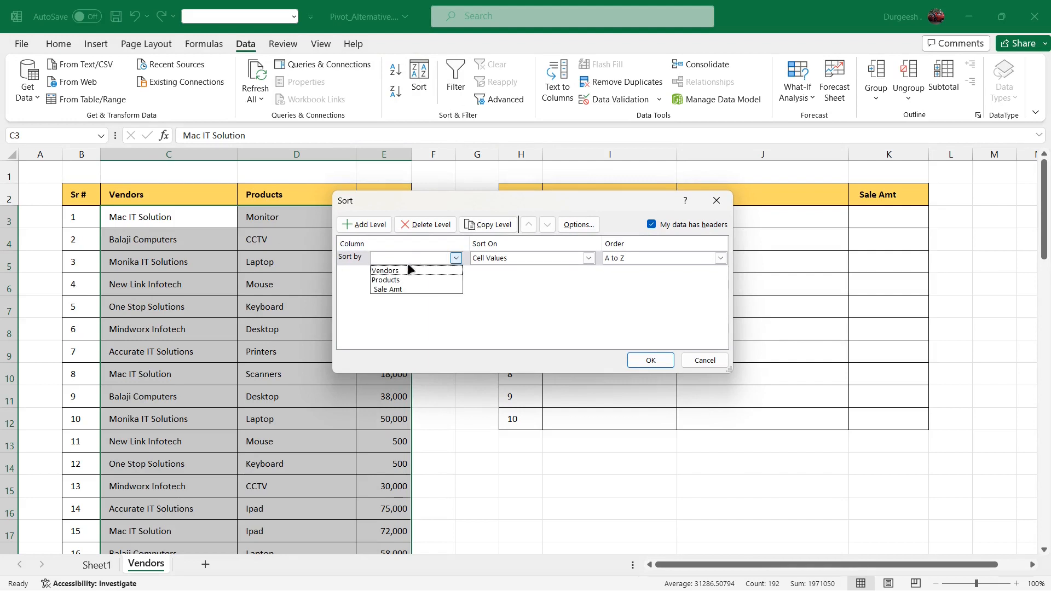
pyautogui.click(435, 271)
pyautogui.click(646, 360)
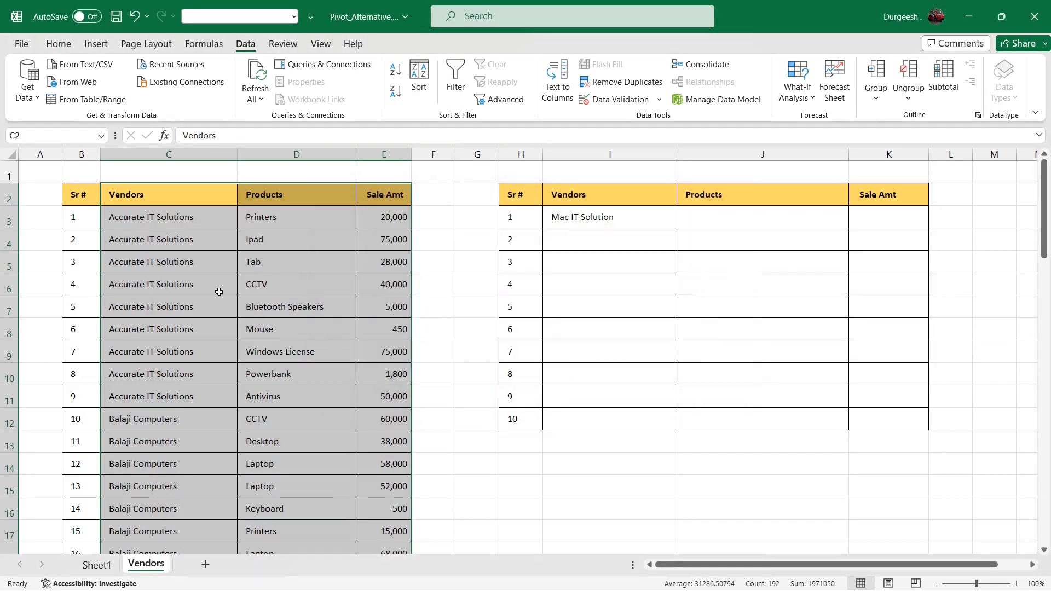
# Review the grouped Accurate IT Solutions rows in the sorted data, including their products and sale amounts.
pyautogui.click(182, 280)
pyautogui.moveTo(135, 217); pyautogui.dragTo(148, 398)
pyautogui.moveTo(271, 219); pyautogui.dragTo(259, 395)
pyautogui.click(261, 396)
pyautogui.moveTo(395, 222); pyautogui.dragTo(383, 396)
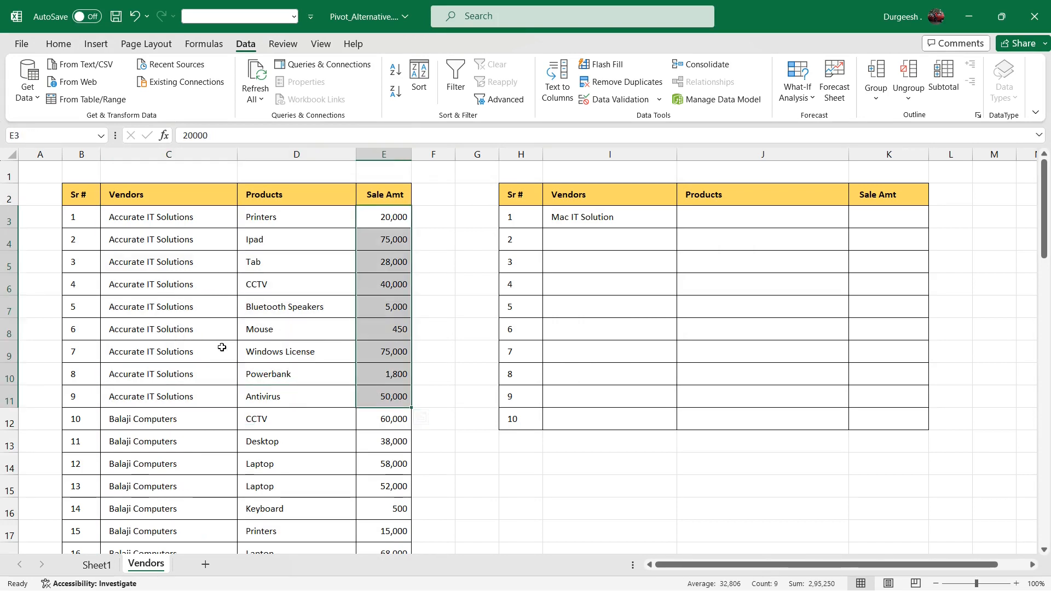
# Copy Accurate IT Solutions from cell C3 of the source data into vendor cell I3 of the summary table.
pyautogui.click(159, 219)
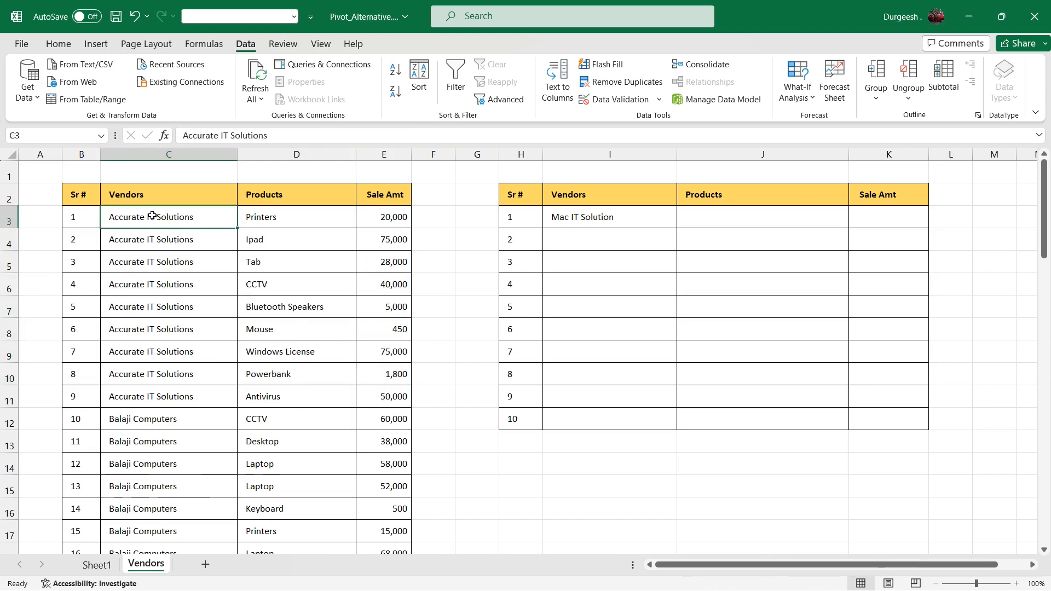
pyautogui.hotkey('ctrl', 'c')
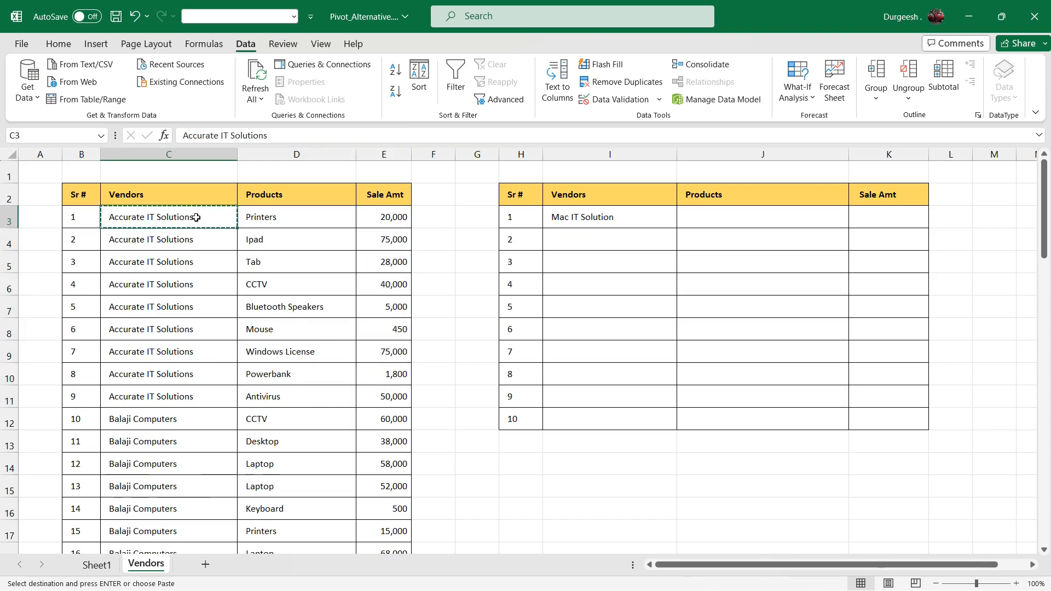
pyautogui.rightClick(576, 218)
pyautogui.click(629, 247)
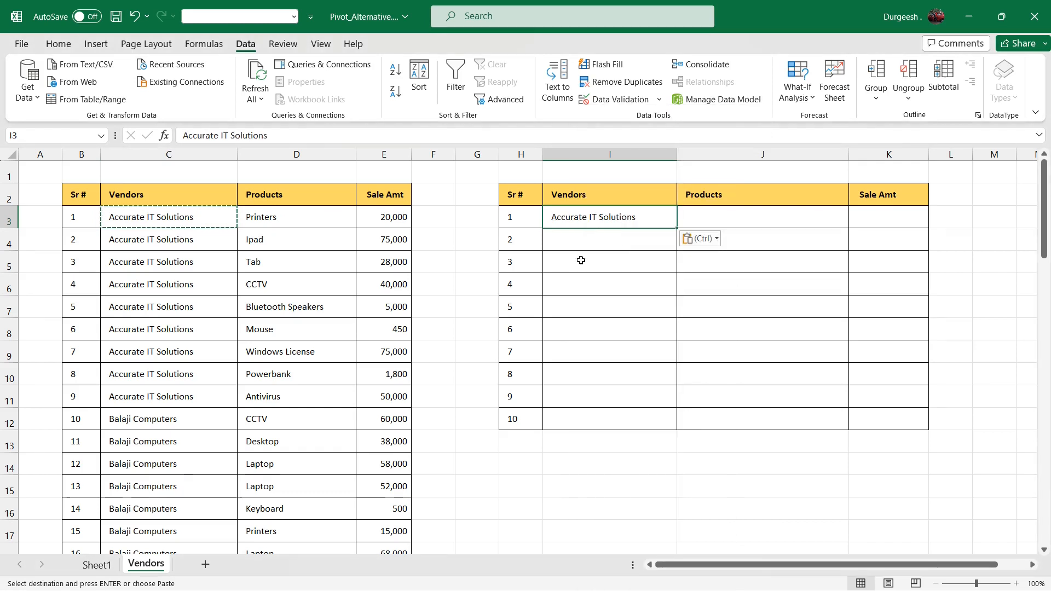
# Start a FILTER formula in cell J3 with products D3:D65 as the array and vendors C3:C65 as the include range.
pyautogui.click(698, 222)
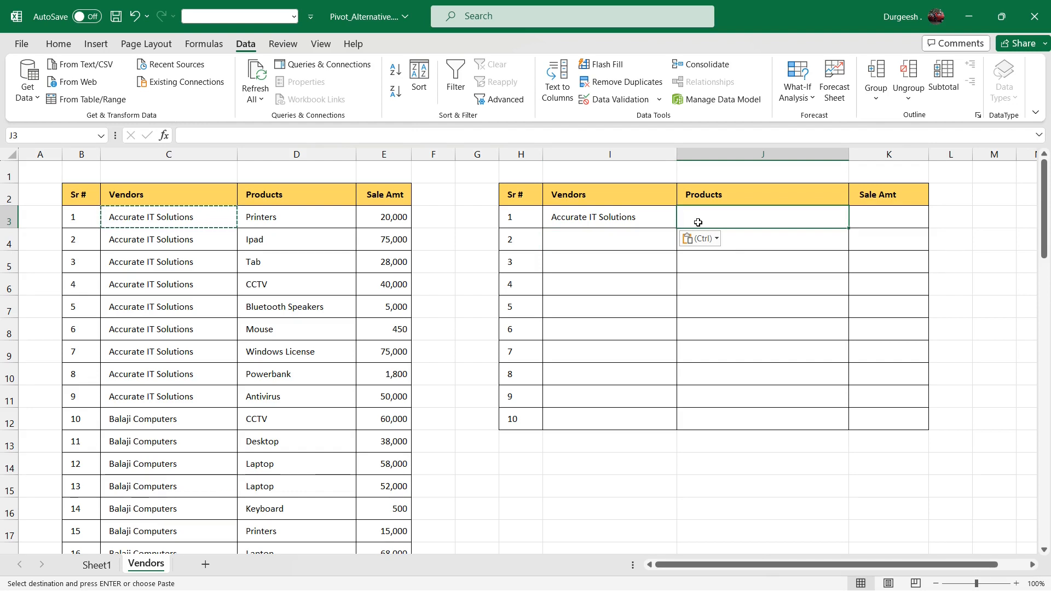
pyautogui.write('=')
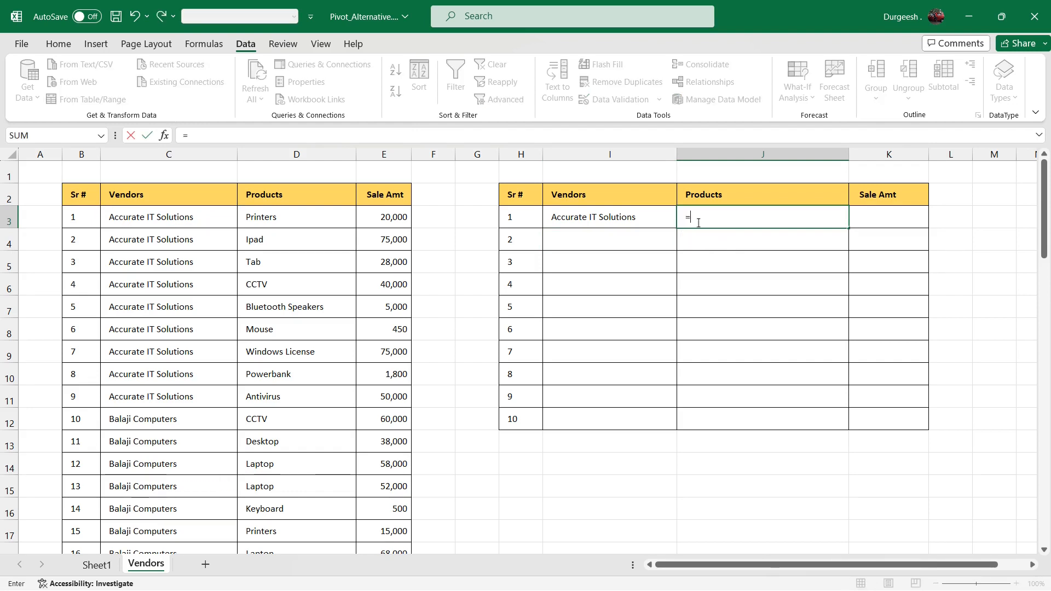
pyautogui.write('filter')
pyautogui.press('Tab')
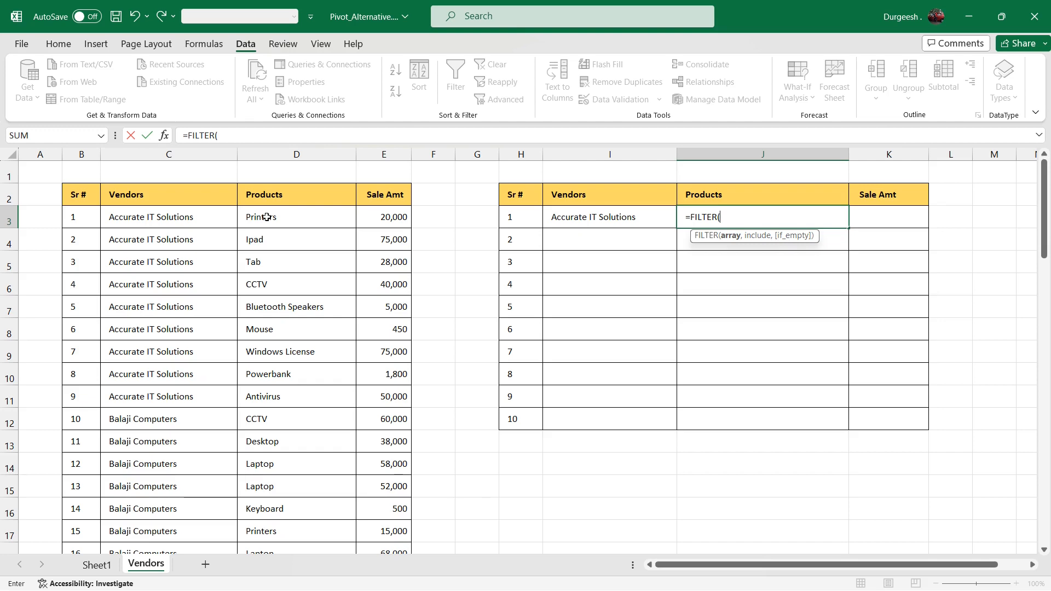
pyautogui.moveTo(267, 217); pyautogui.dragTo(276, 512)
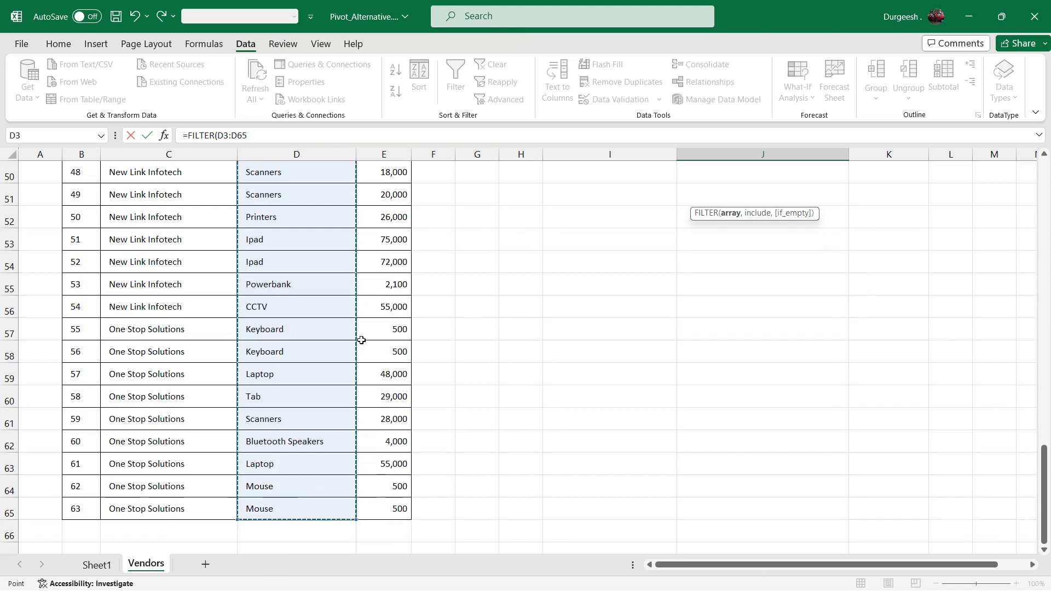
pyautogui.scroll(16, 362, 334)
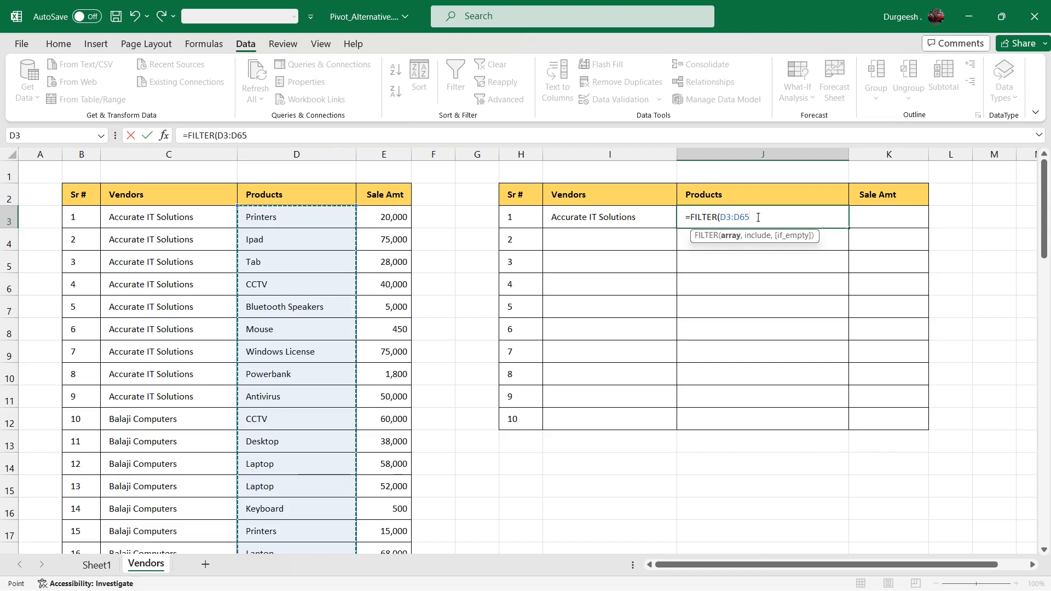
pyautogui.write(',')
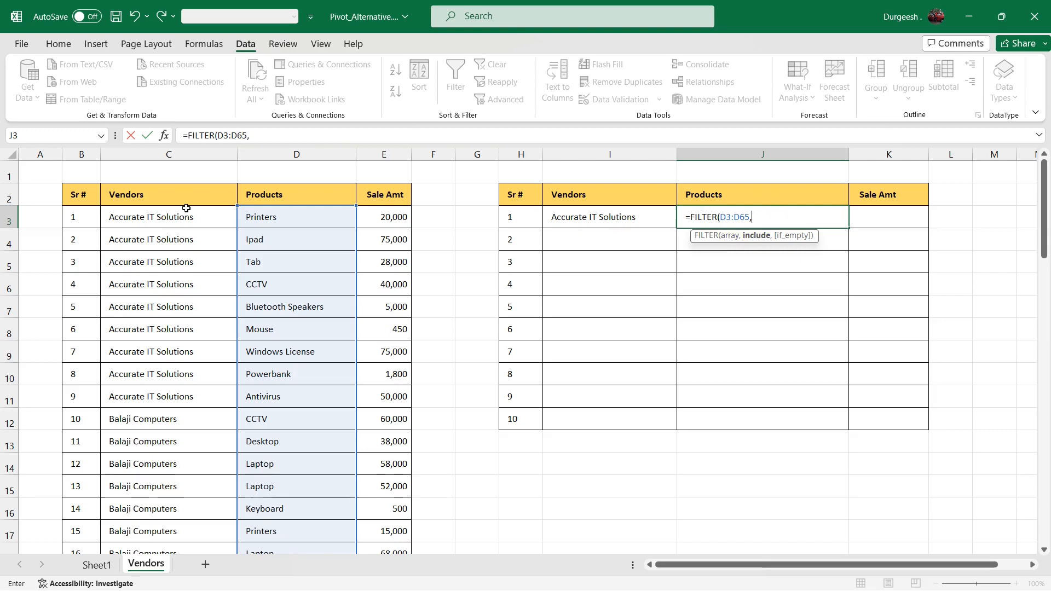
pyautogui.moveTo(163, 217); pyautogui.dragTo(184, 514)
pyautogui.scroll(16, 704, 285)
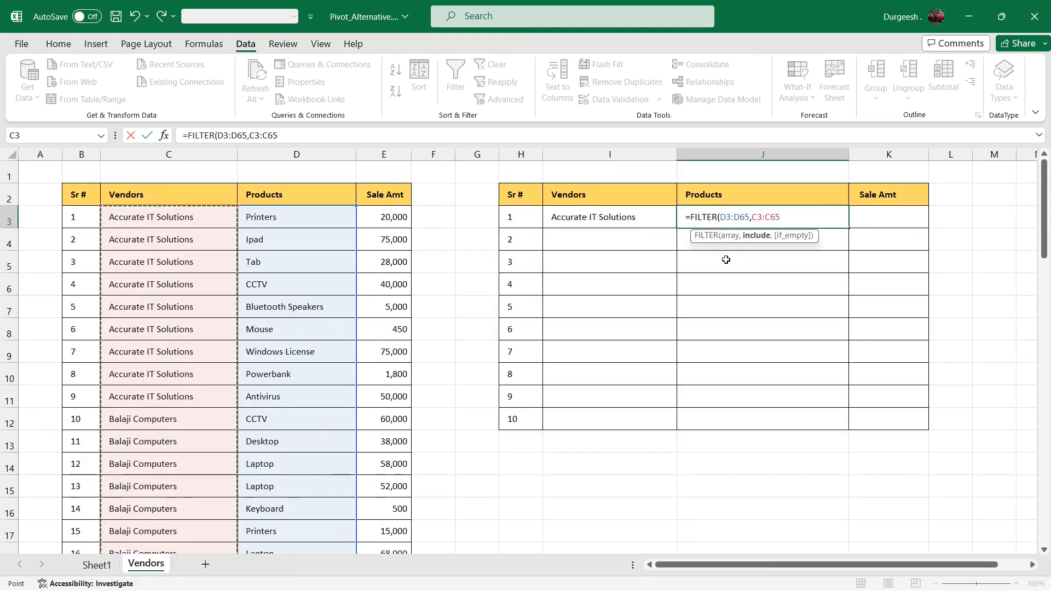
# Make both FILTER ranges absolute and match the vendors to I3, completing =FILTER($D$3:$D$65,$C$3:$C$65=I3) in J3.
pyautogui.moveTo(803, 220); pyautogui.dragTo(762, 218)
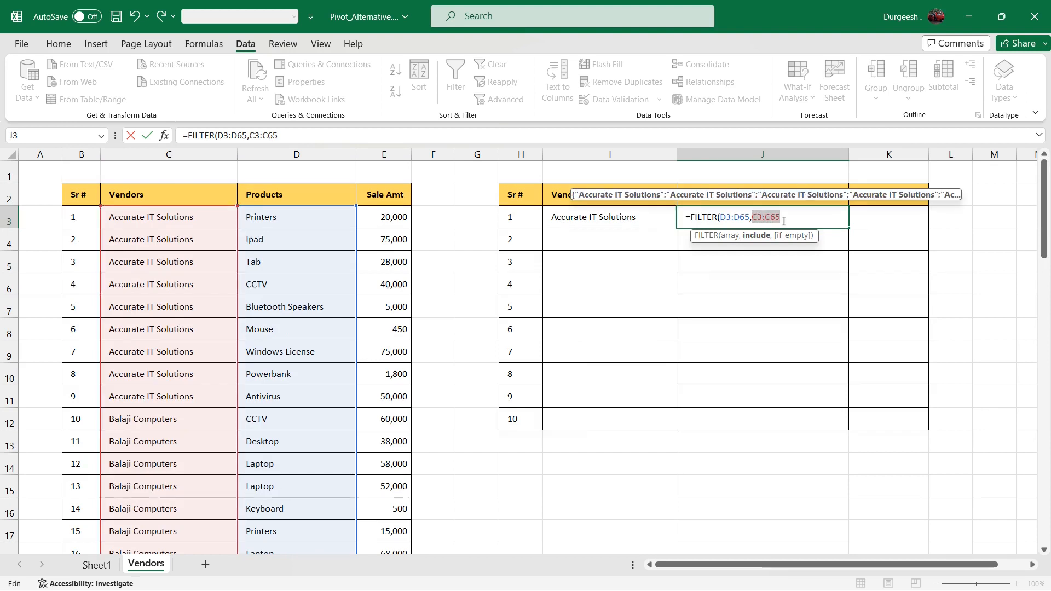
pyautogui.press('F4')
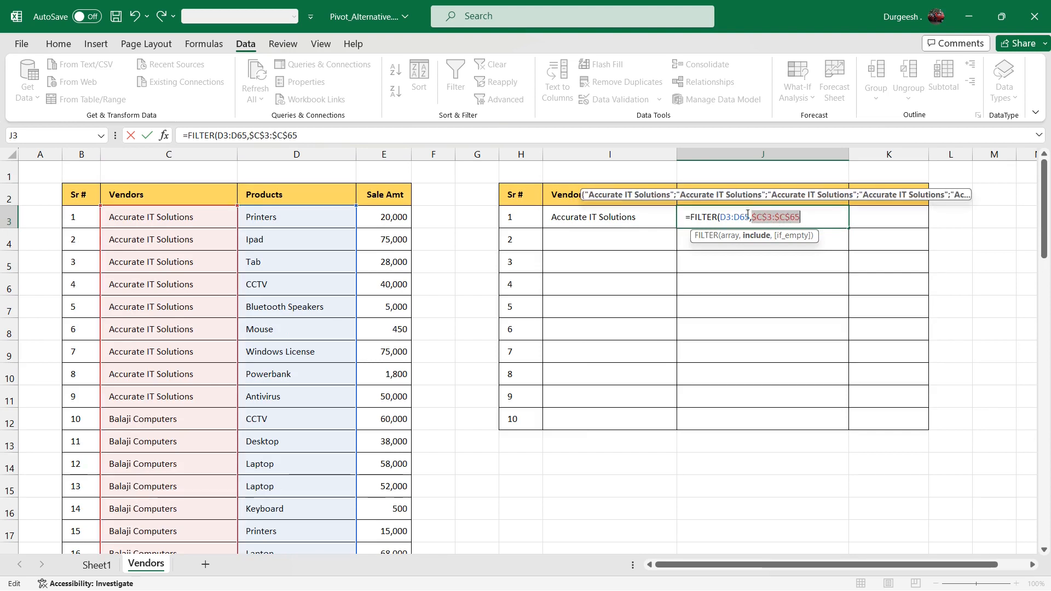
pyautogui.moveTo(748, 217); pyautogui.dragTo(731, 220)
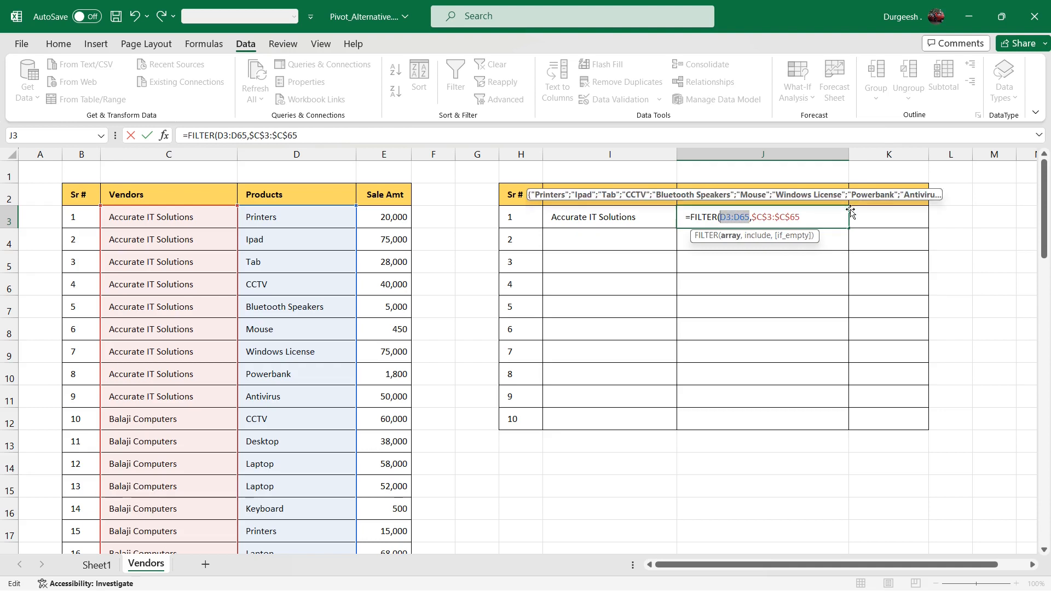
pyautogui.press('F4')
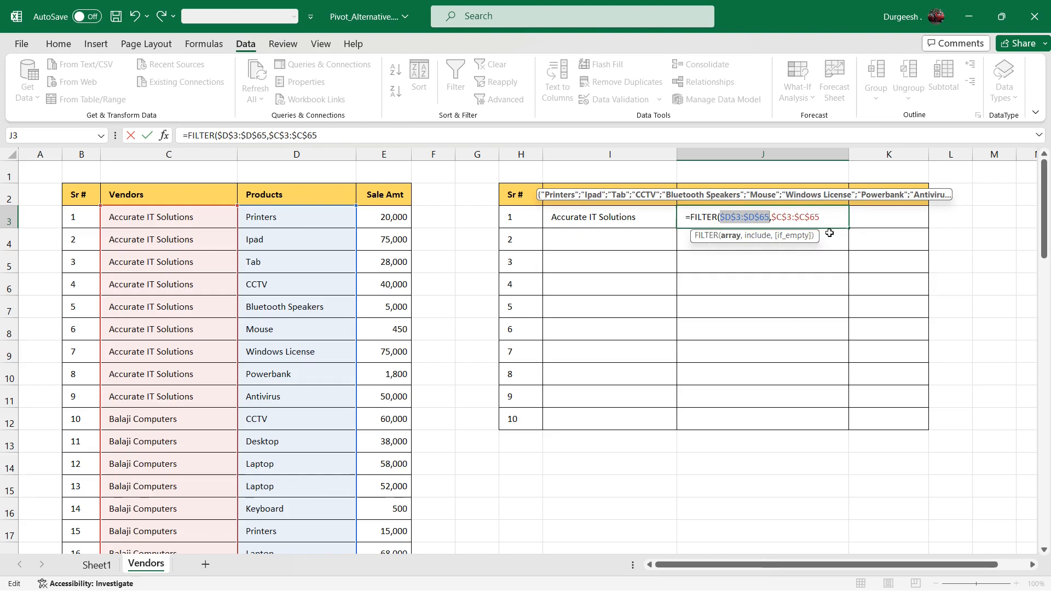
pyautogui.press('End')
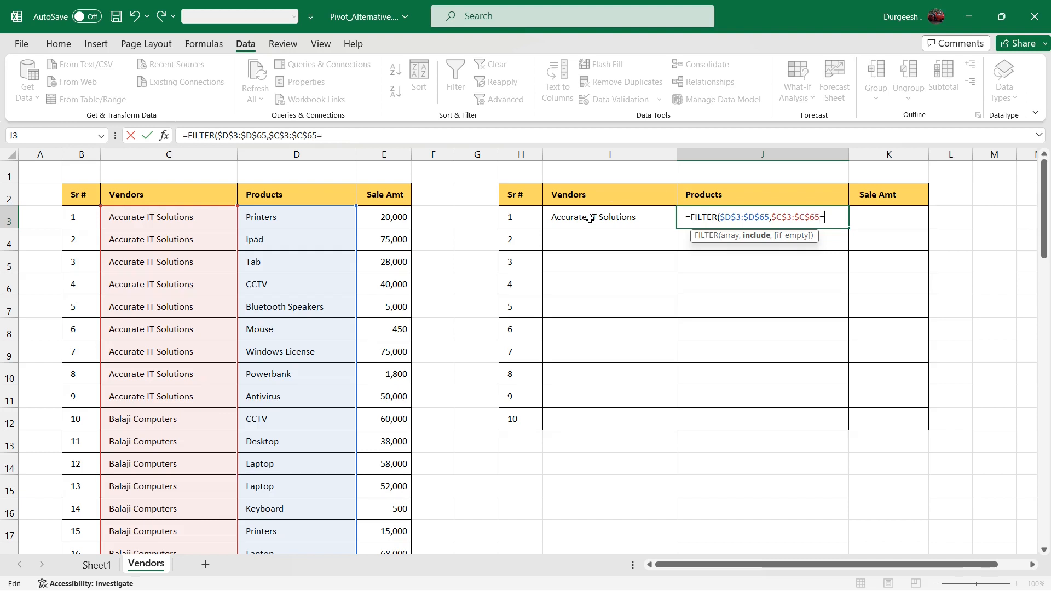
pyautogui.click(572, 219)
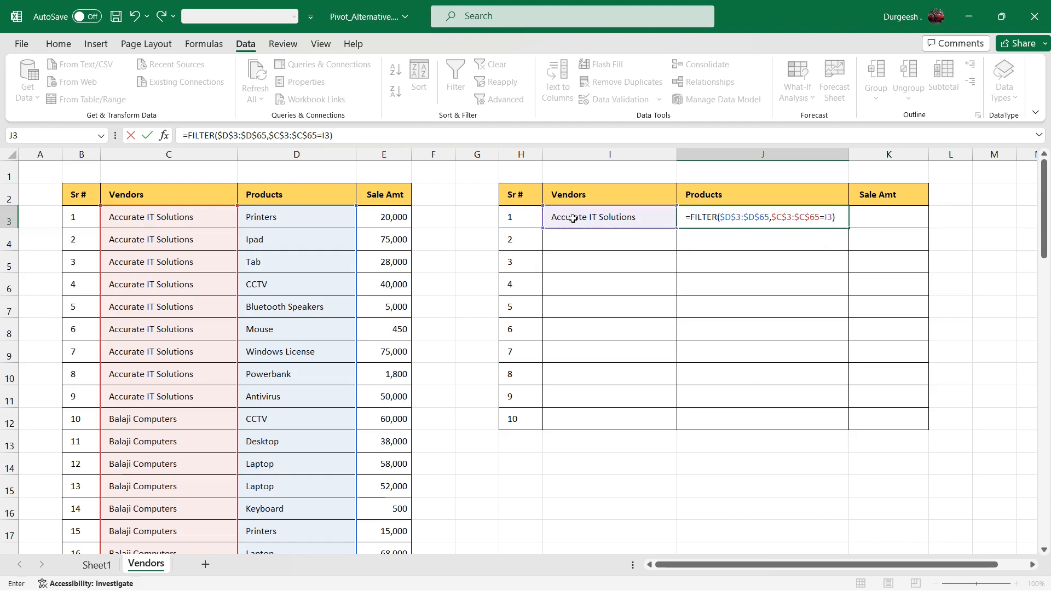
pyautogui.press('Return')
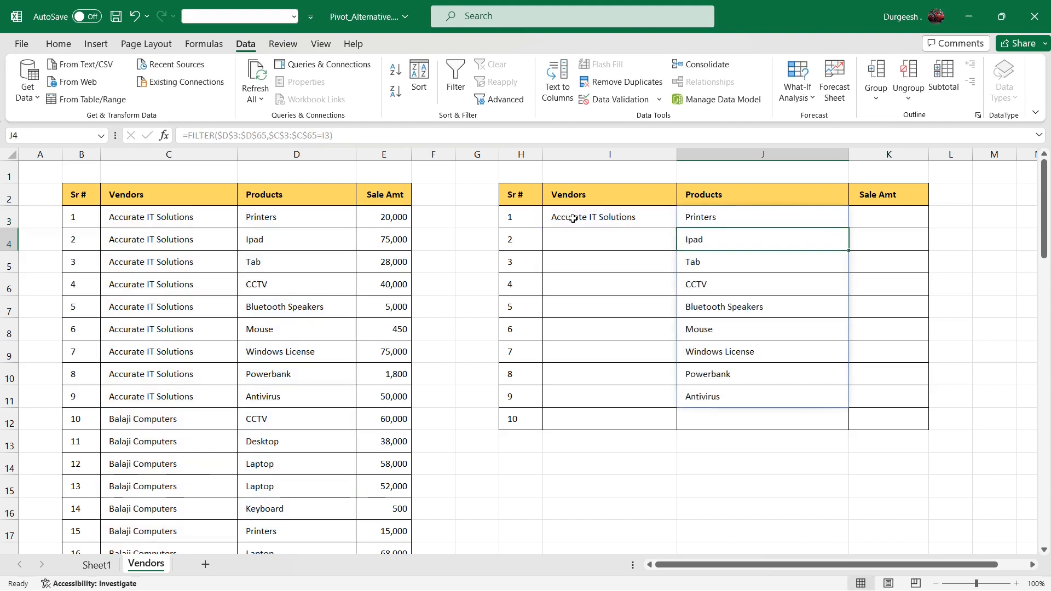
# Compare the filtered products for Accurate IT Solutions in the summary table with that vendor's products in the source data.
pyautogui.moveTo(725, 219); pyautogui.dragTo(705, 394)
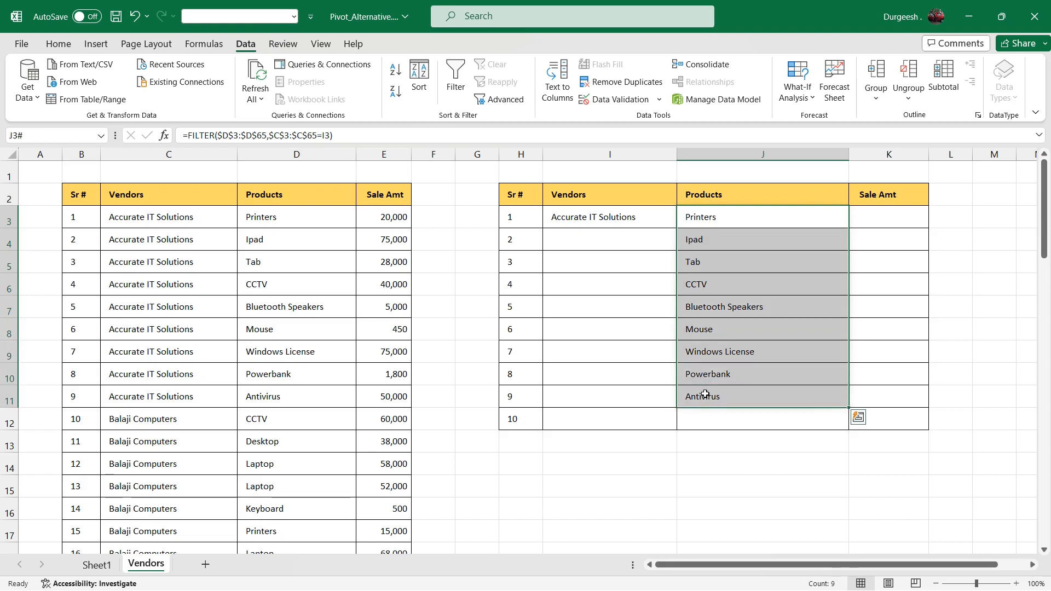
pyautogui.click(579, 218)
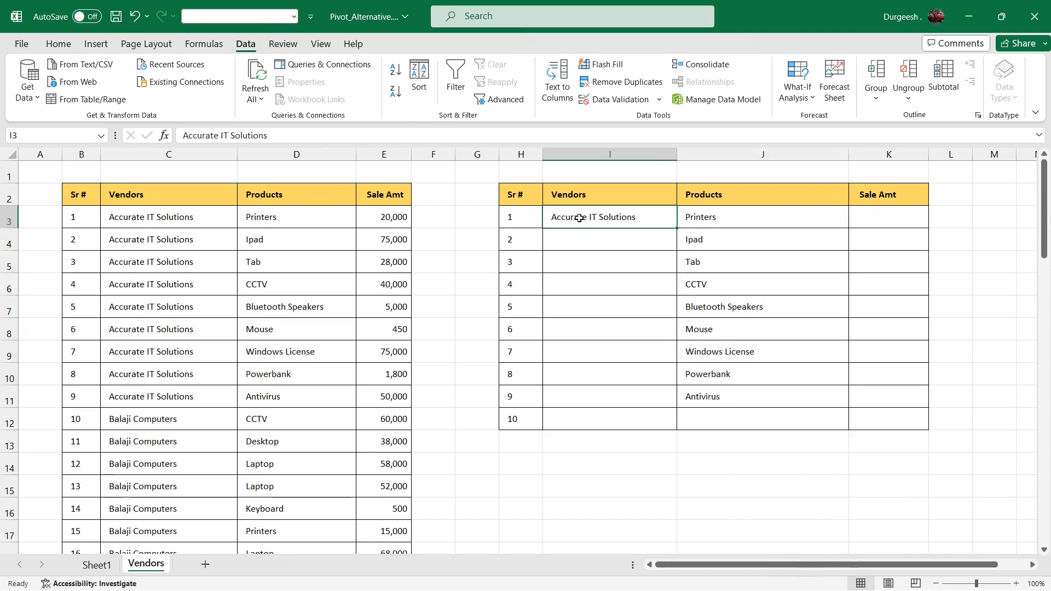
pyautogui.moveTo(251, 218); pyautogui.dragTo(266, 391)
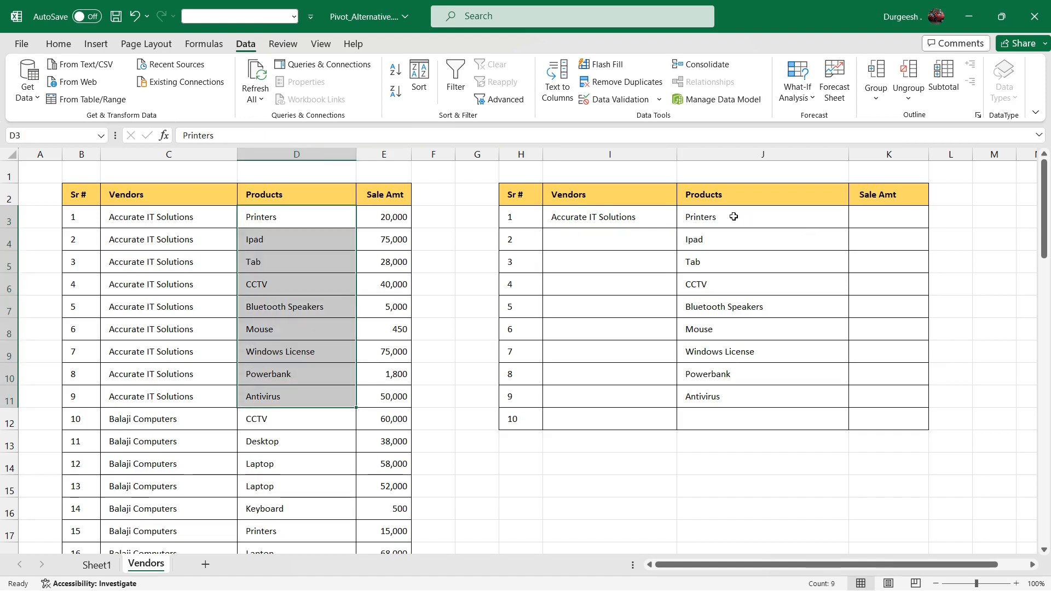
pyautogui.moveTo(733, 217); pyautogui.dragTo(734, 388)
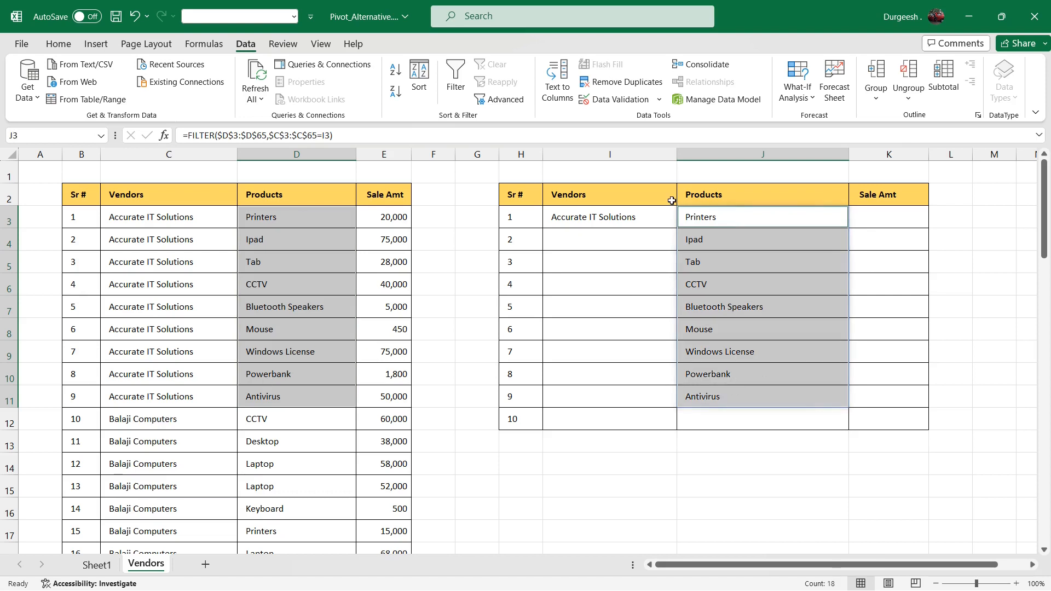
# Replace the vendor in cell I3 with Balaji Computers, copied from cell C13 of the source data.
pyautogui.click(598, 215)
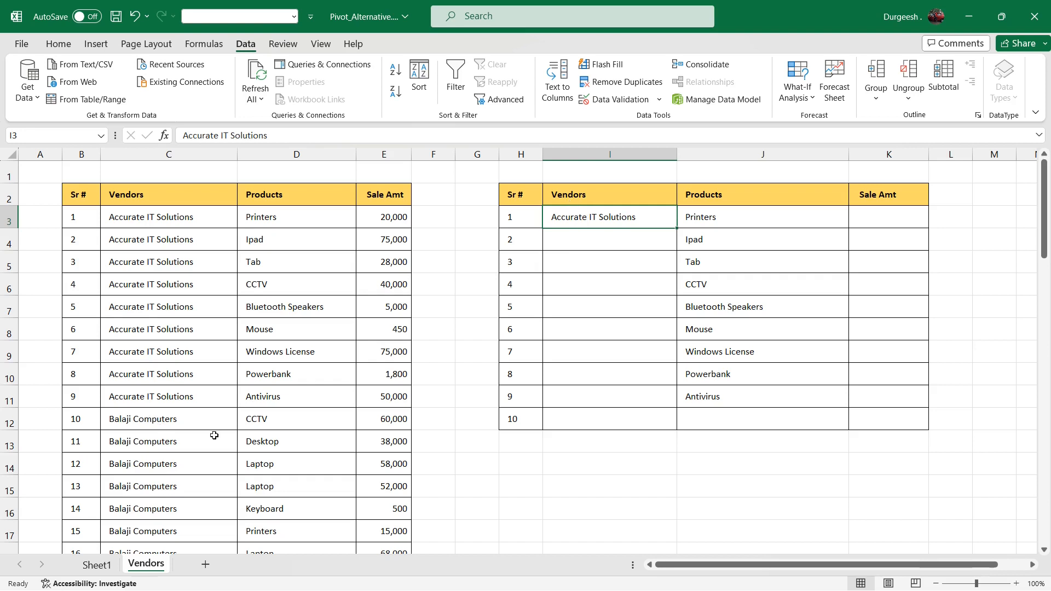
pyautogui.click(177, 440)
pyautogui.hotkey('ctrl', 'c')
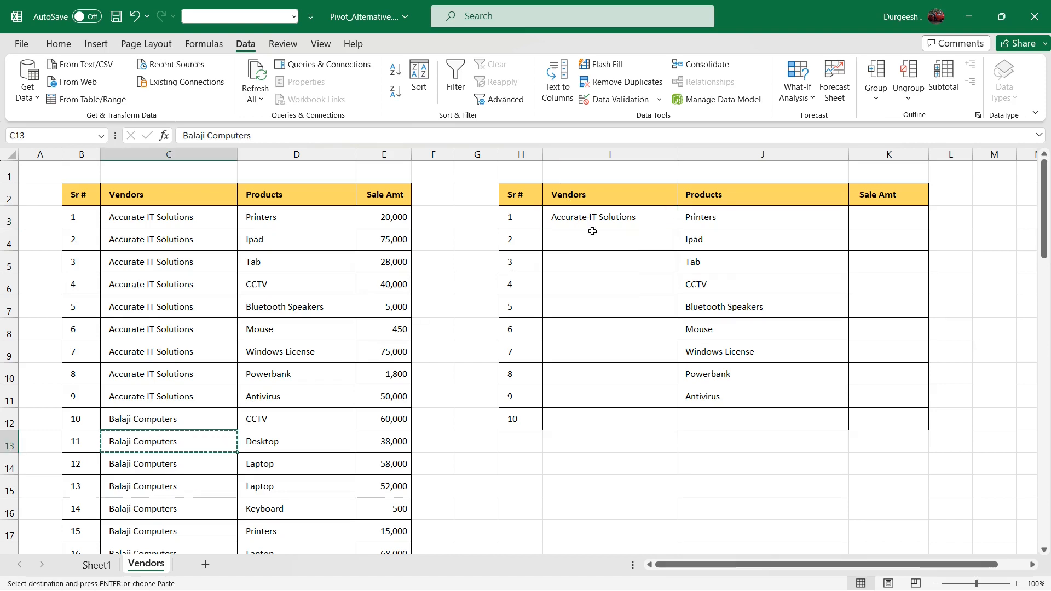
pyautogui.rightClick(584, 218)
pyautogui.click(639, 247)
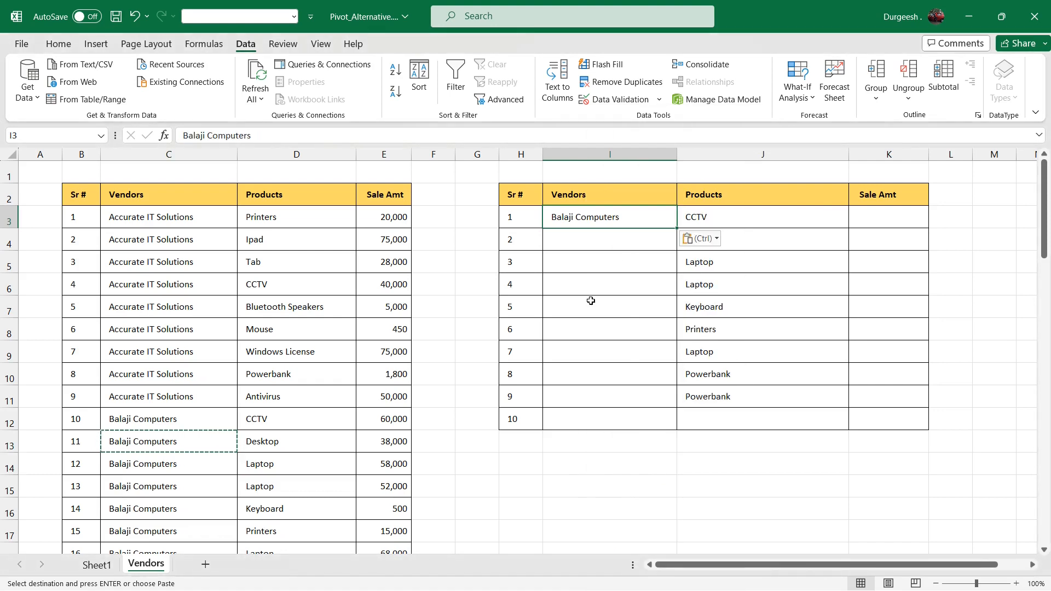
# Check the filtered products for Balaji Computers against that vendor's products in the source data.
pyautogui.click(591, 301)
pyautogui.moveTo(732, 221); pyautogui.dragTo(715, 395)
pyautogui.scroll(-1, 417, 321)
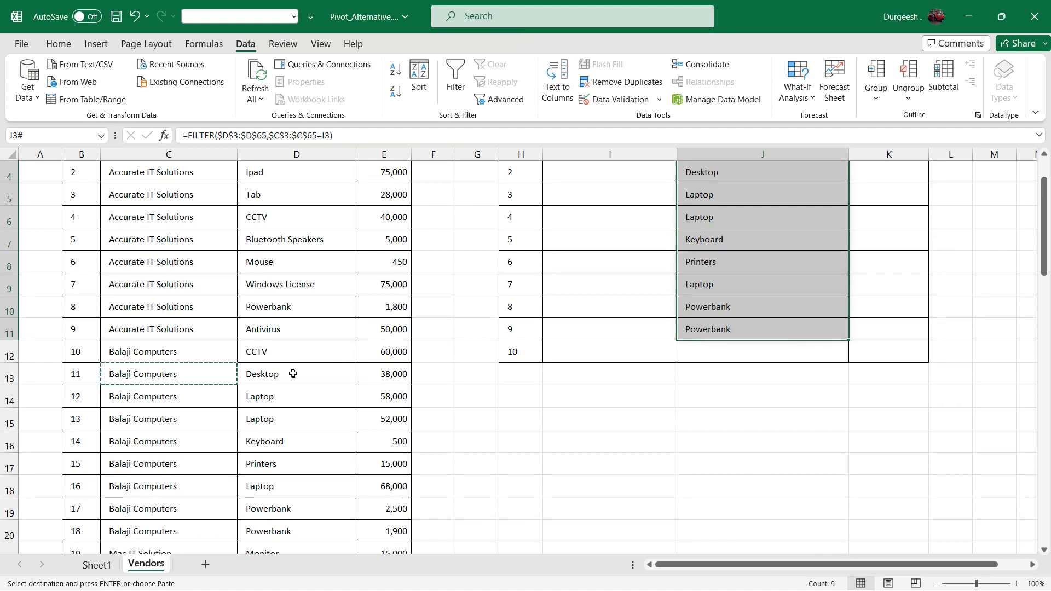
pyautogui.moveTo(299, 374); pyautogui.dragTo(275, 534)
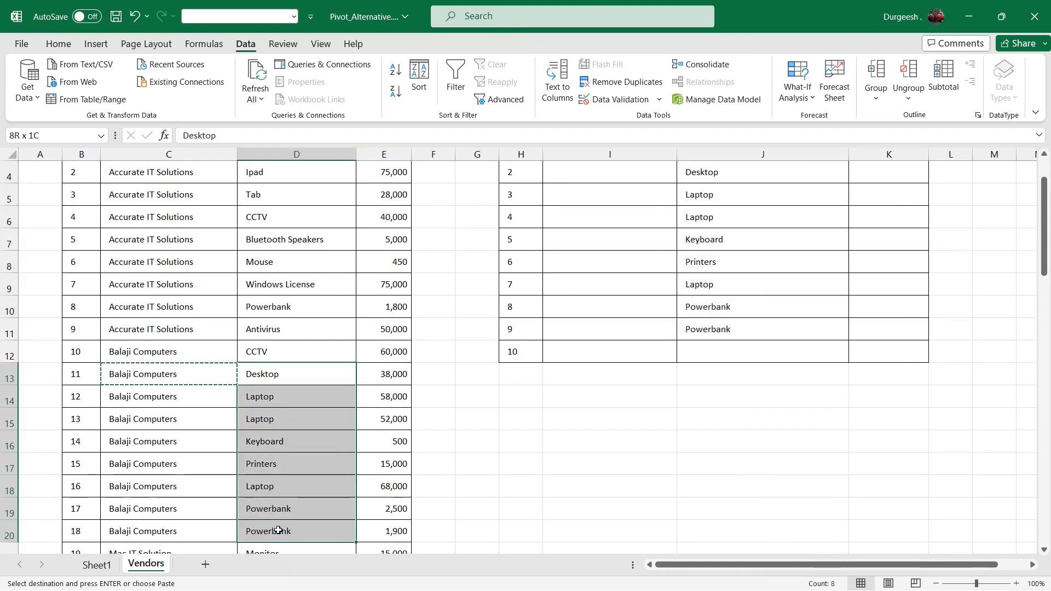
pyautogui.scroll(1, 712, 326)
# Wrap the FILTER formula in J3 in TEXTJOIN, with a comma and space (", ") as the delimiter.
pyautogui.click(747, 221)
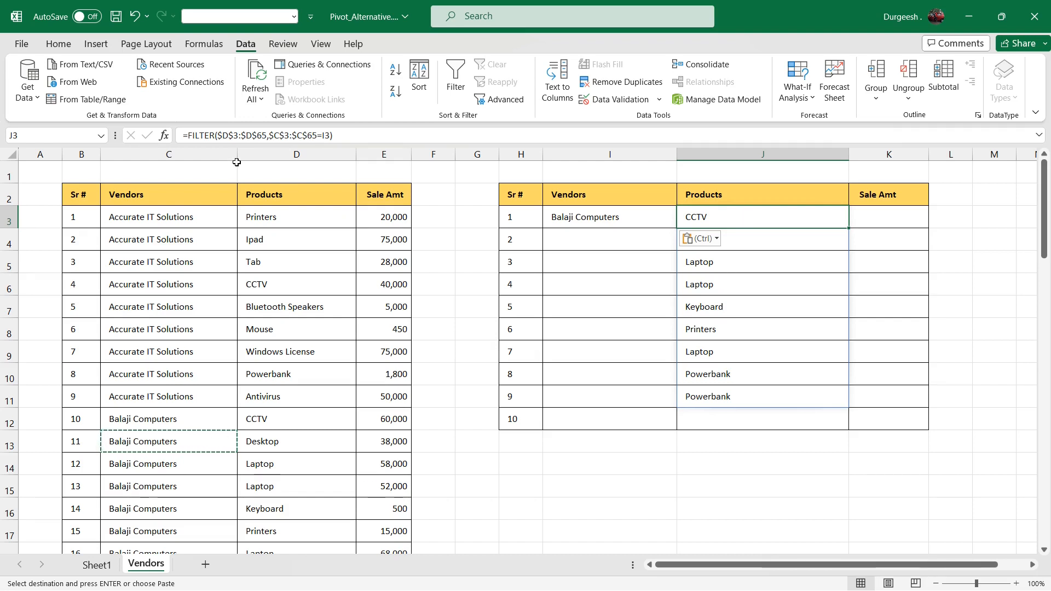
pyautogui.click(187, 134)
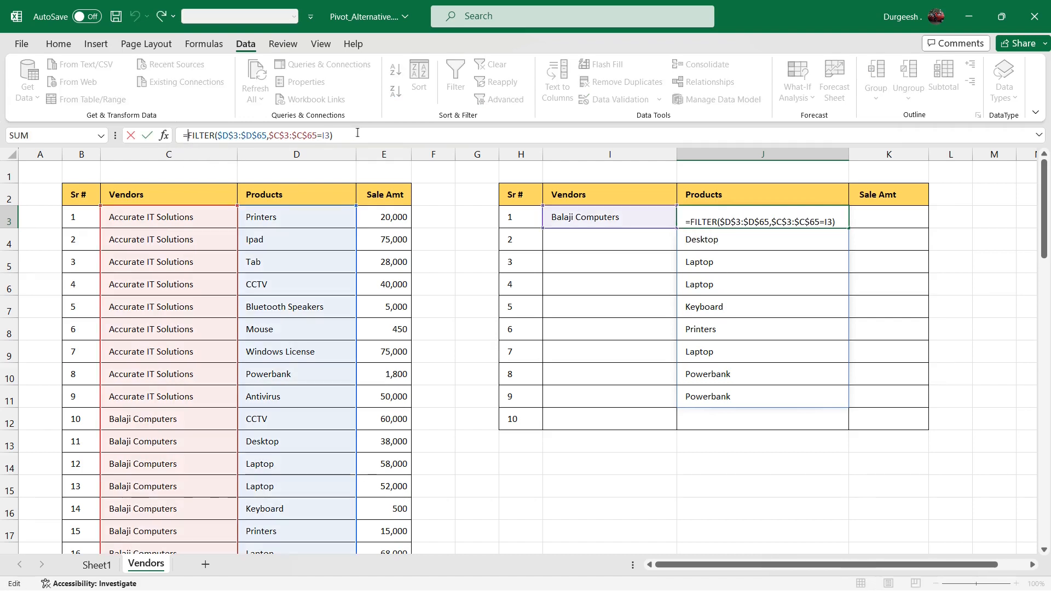
pyautogui.write('text')
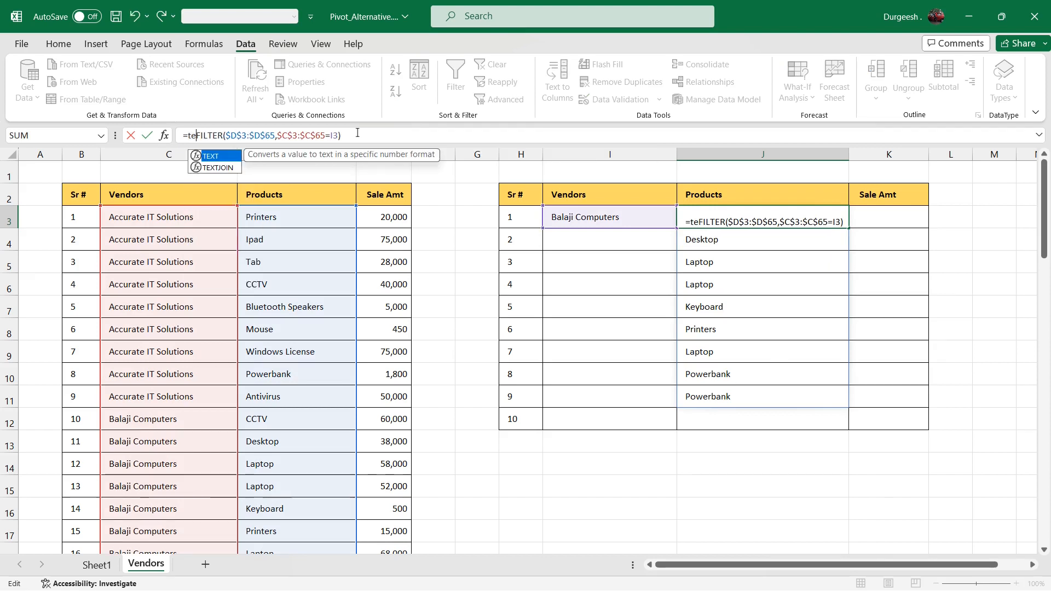
pyautogui.write('jo')
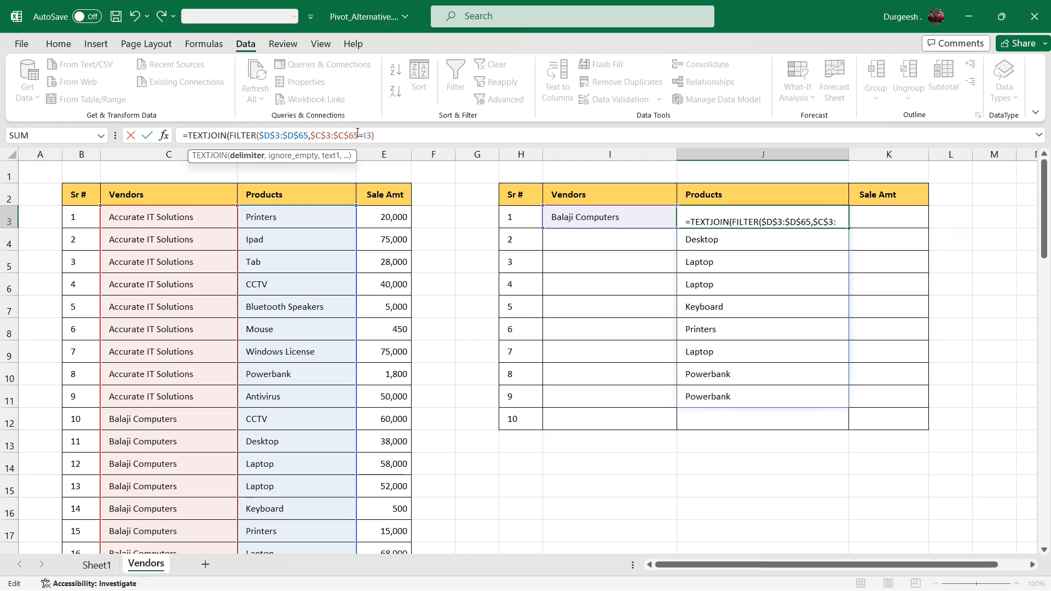
pyautogui.write('"')
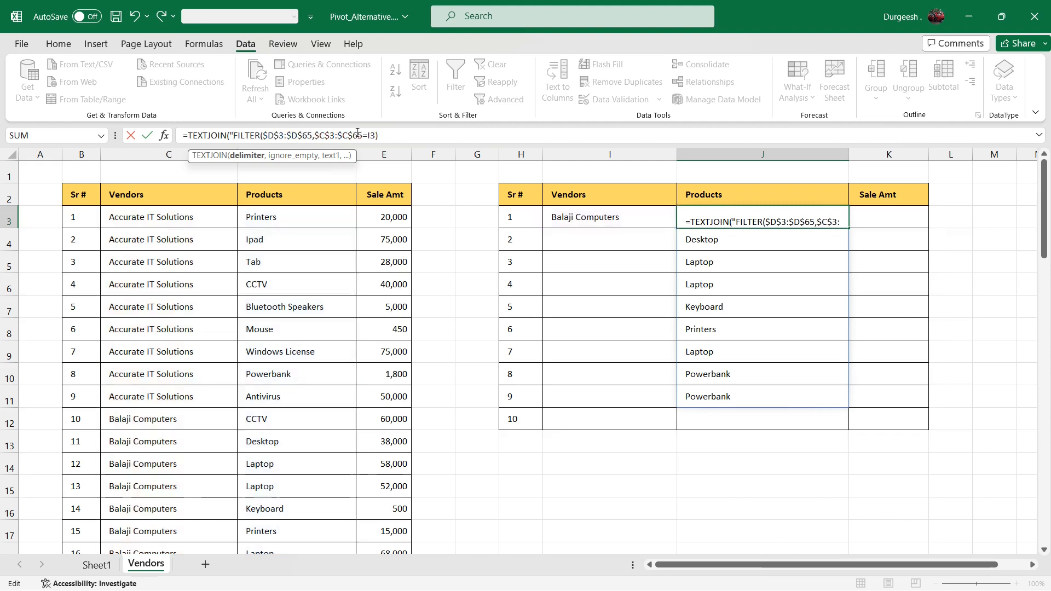
pyautogui.write(',')
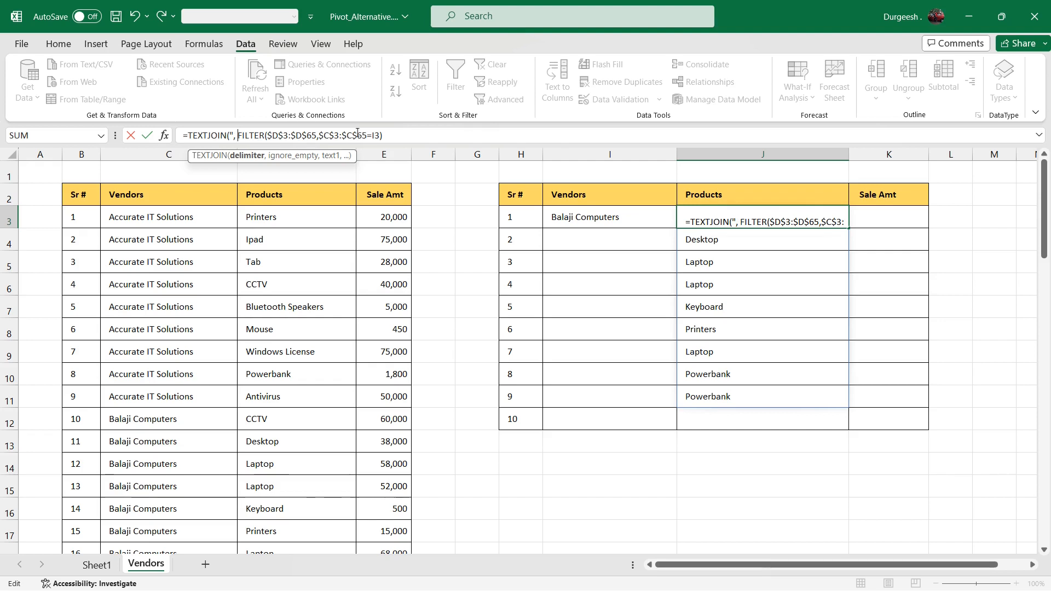
pyautogui.write(' "')
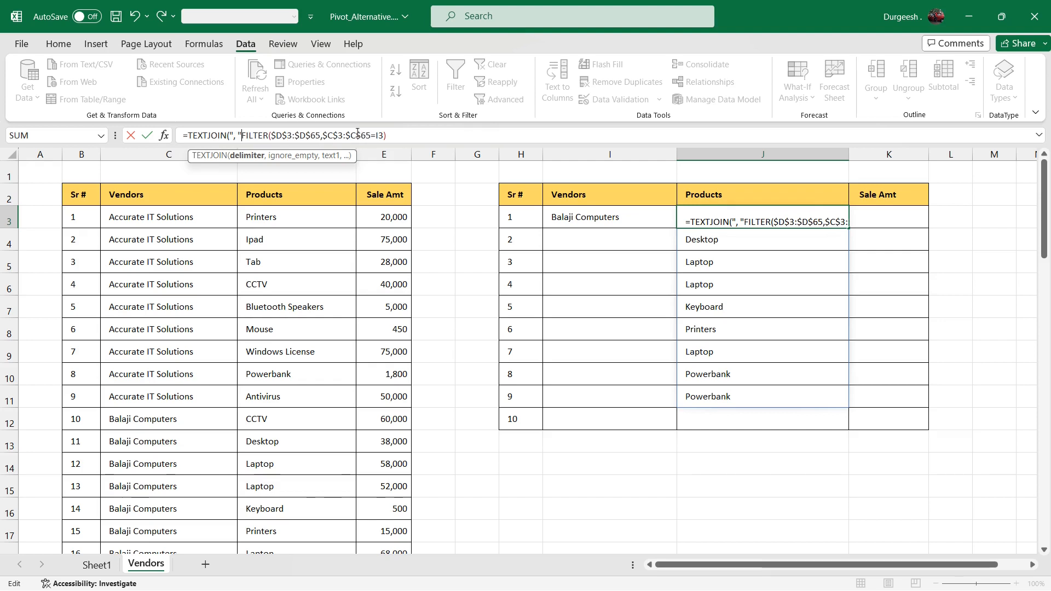
pyautogui.write(',')
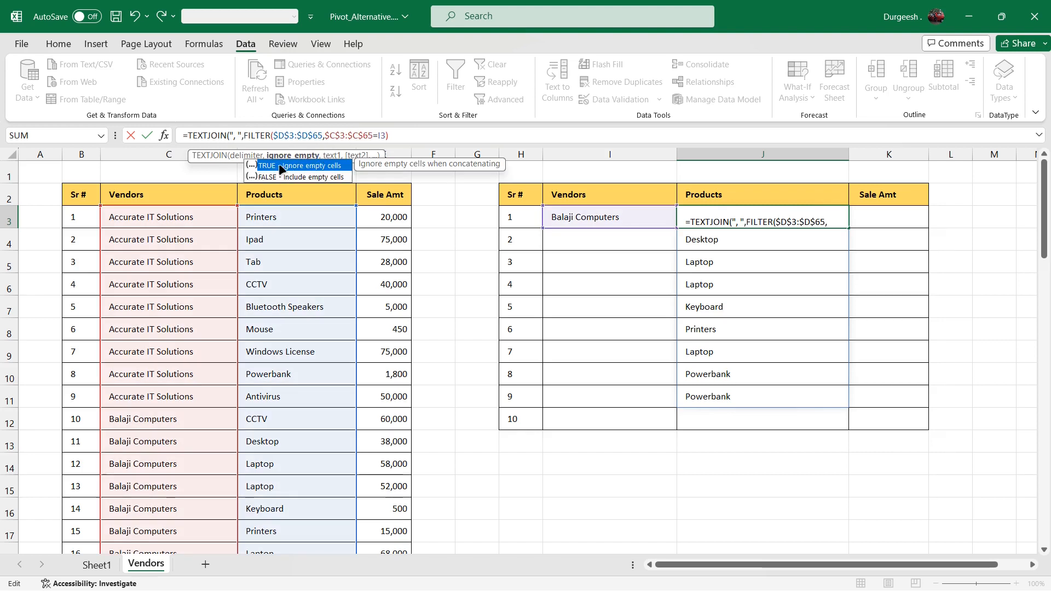
# Leave the ignore_empty argument blank and enter the J3 formula as =TEXTJOIN(", ",,FILTER($D$3:$D$65,$C$3:$C$65=I3)).
pyautogui.write(',')
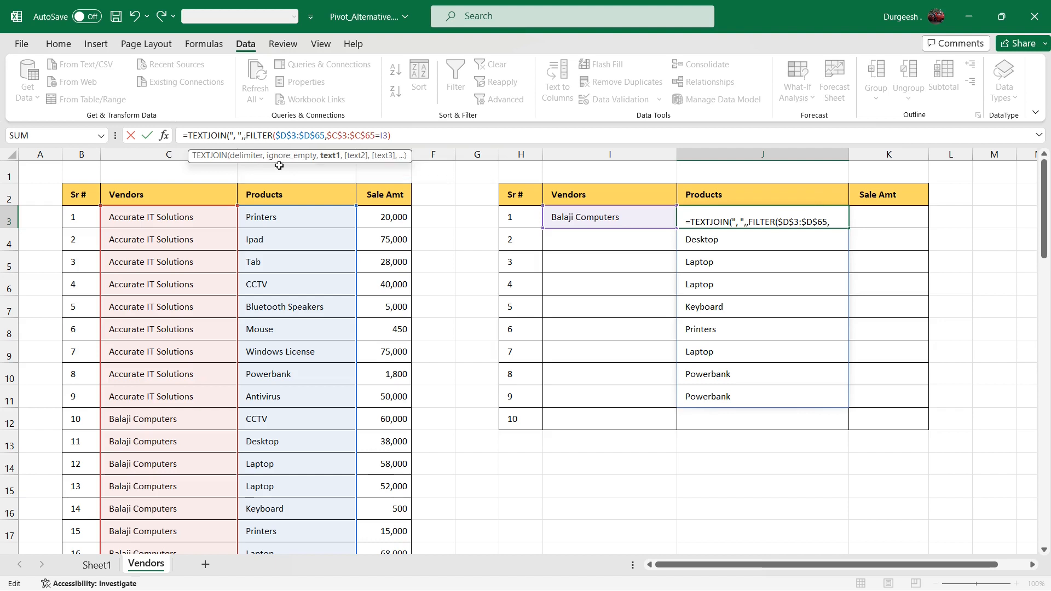
pyautogui.click(405, 133)
pyautogui.write(')')
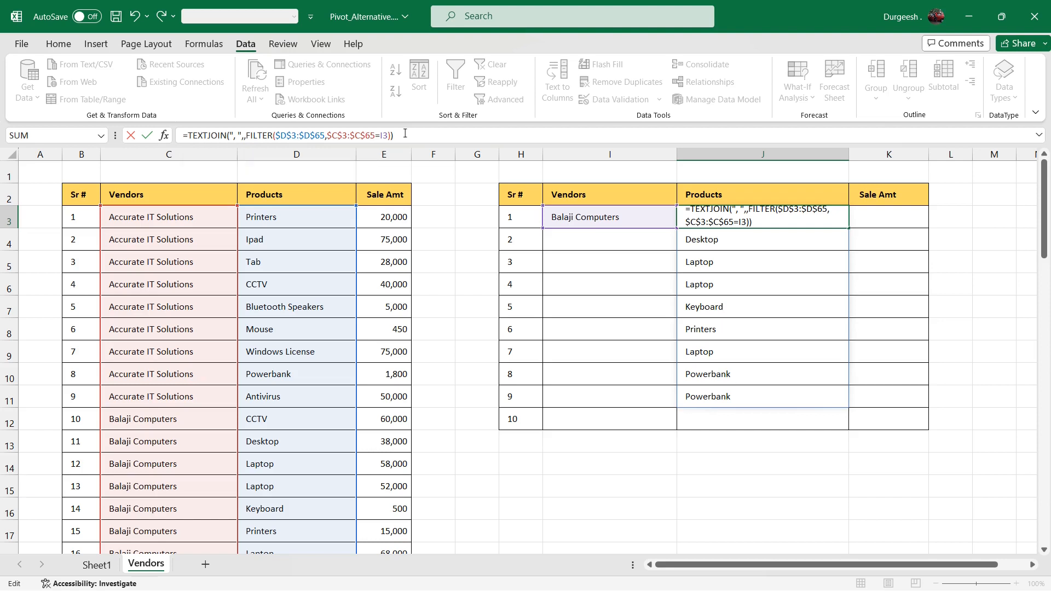
pyautogui.press('Return')
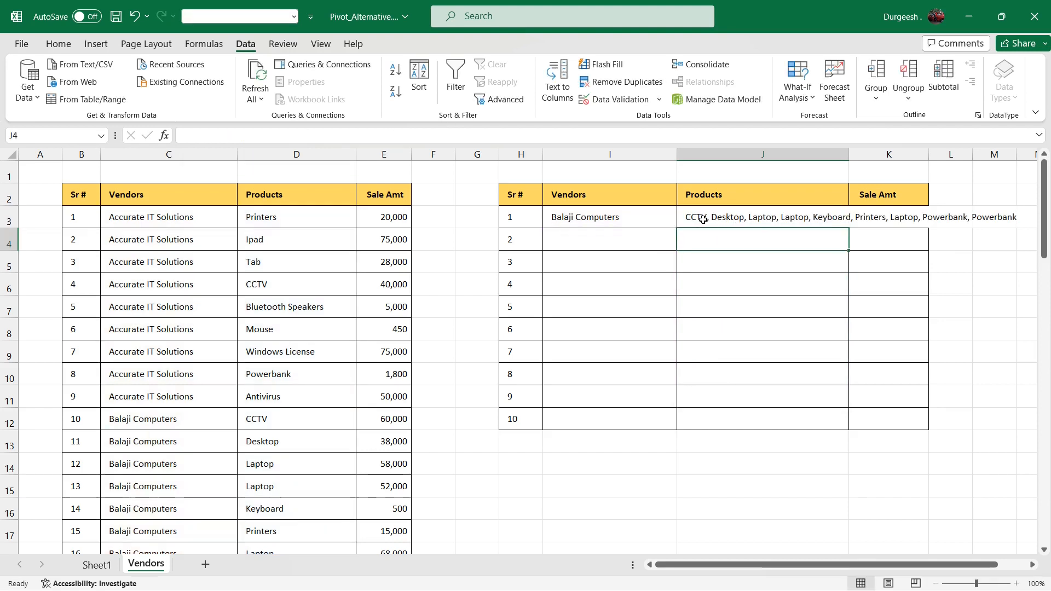
# Replace the vendor in I3 with Accurate IT Solutions, copied from C3 as values only, and check the joined products in J3.
pyautogui.click(703, 219)
pyautogui.click(620, 218)
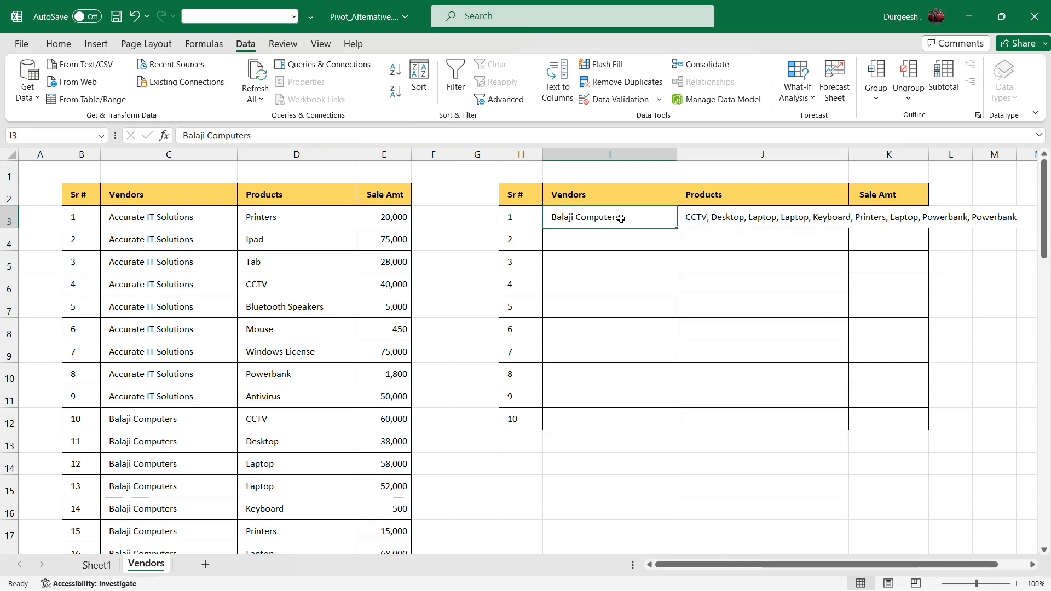
pyautogui.click(745, 218)
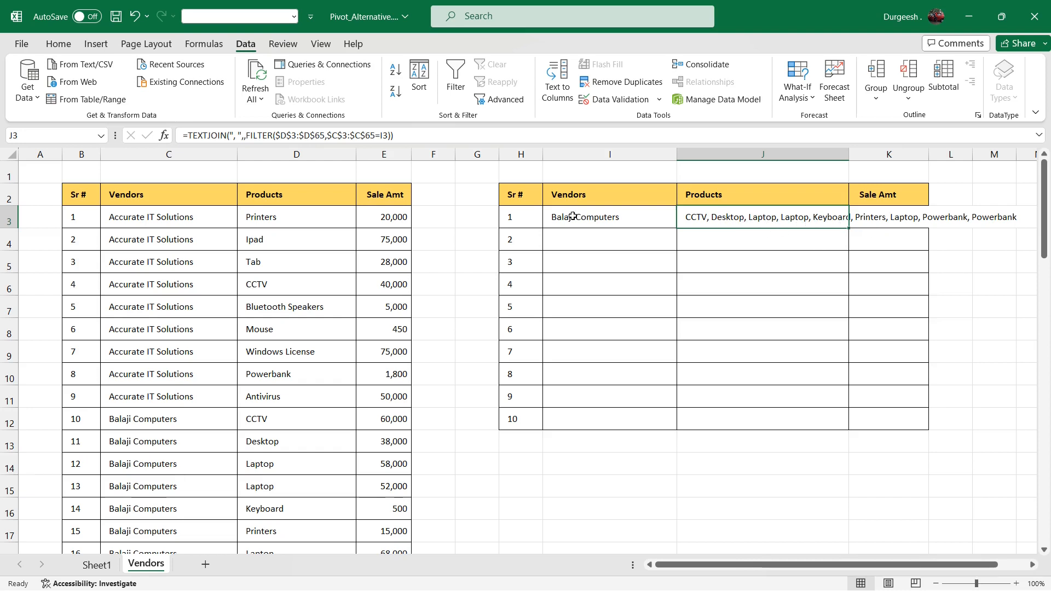
pyautogui.click(589, 217)
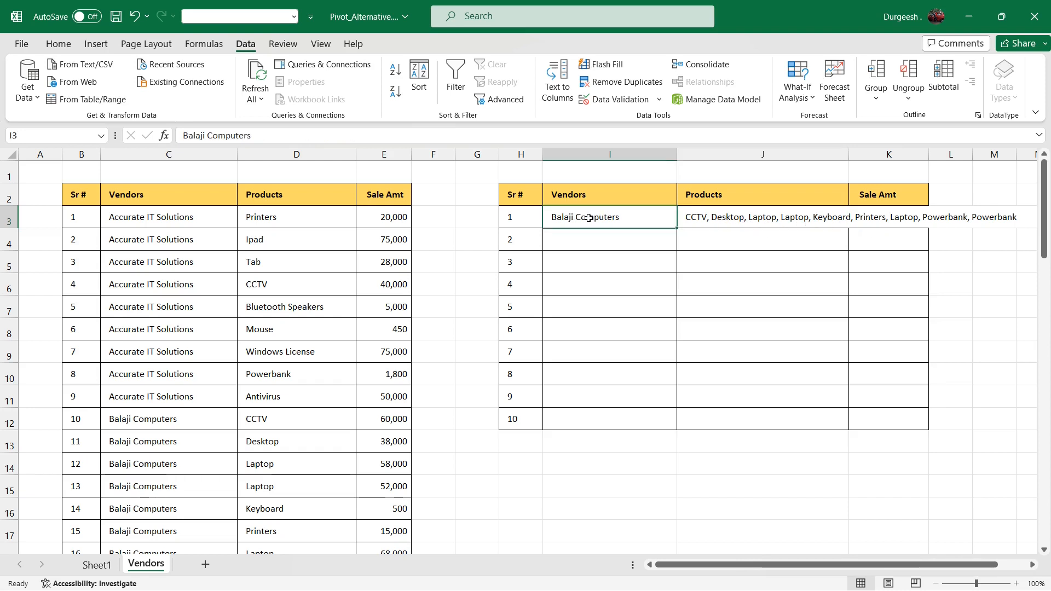
pyautogui.click(152, 218)
pyautogui.hotkey('ctrl', 'c')
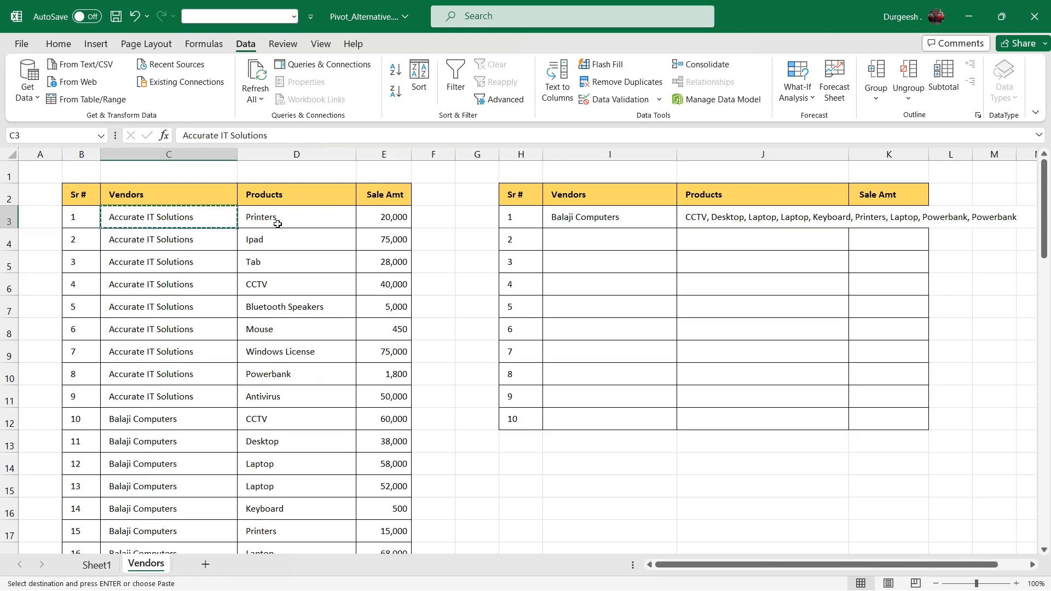
pyautogui.rightClick(578, 218)
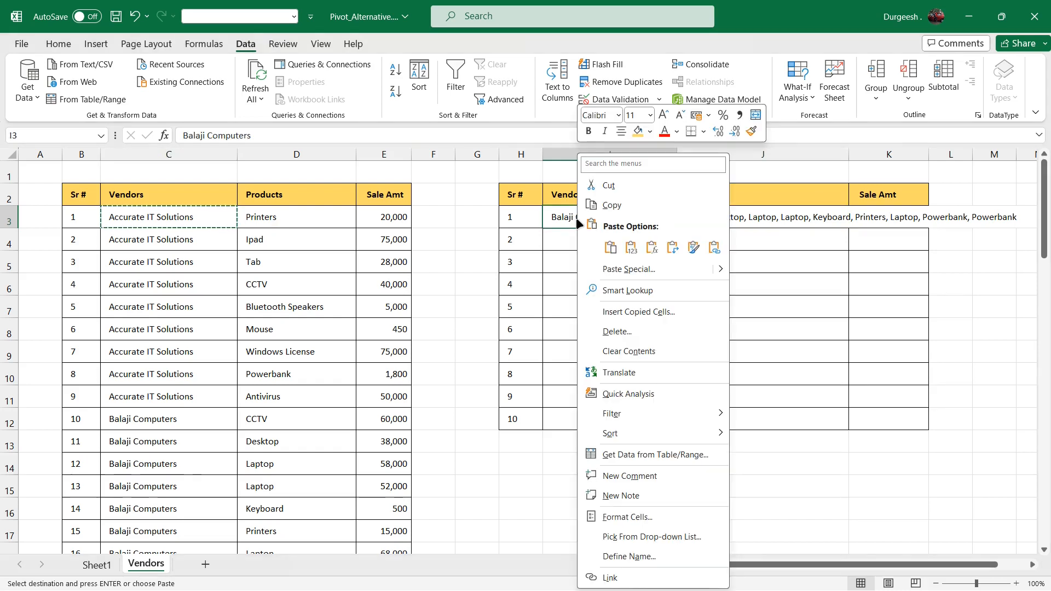
pyautogui.click(631, 249)
pyautogui.click(705, 216)
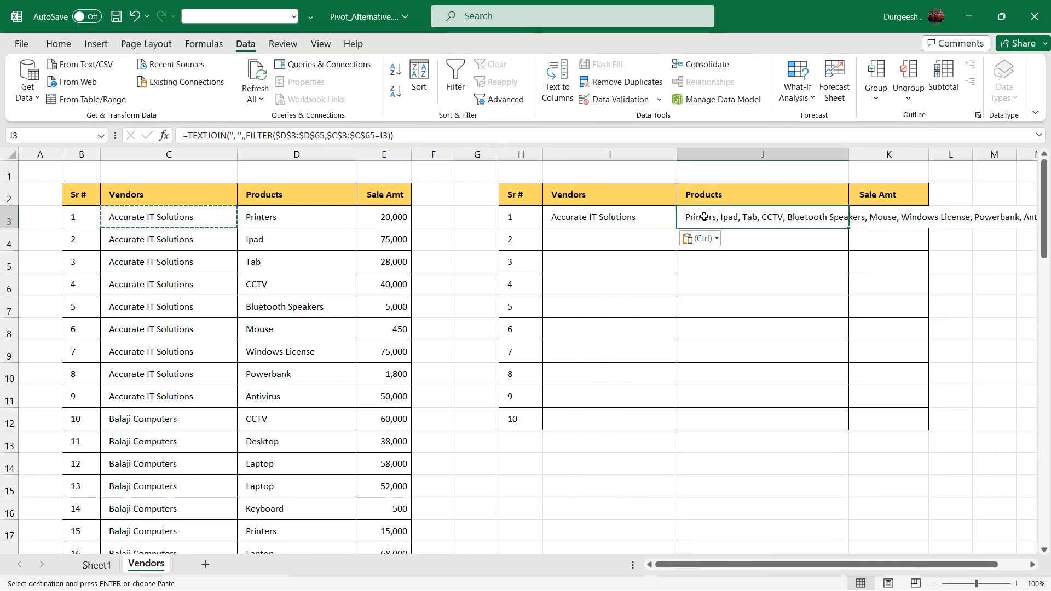
# Start a SUMIF formula in K3 with the source data's vendors, C3:C65, as the range.
pyautogui.click(888, 242)
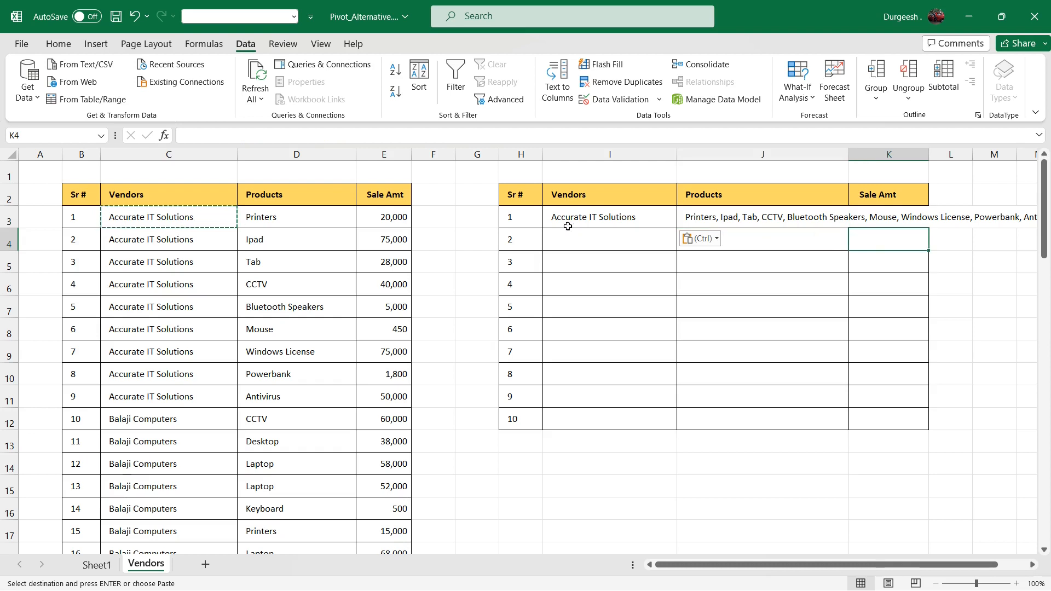
pyautogui.click(878, 218)
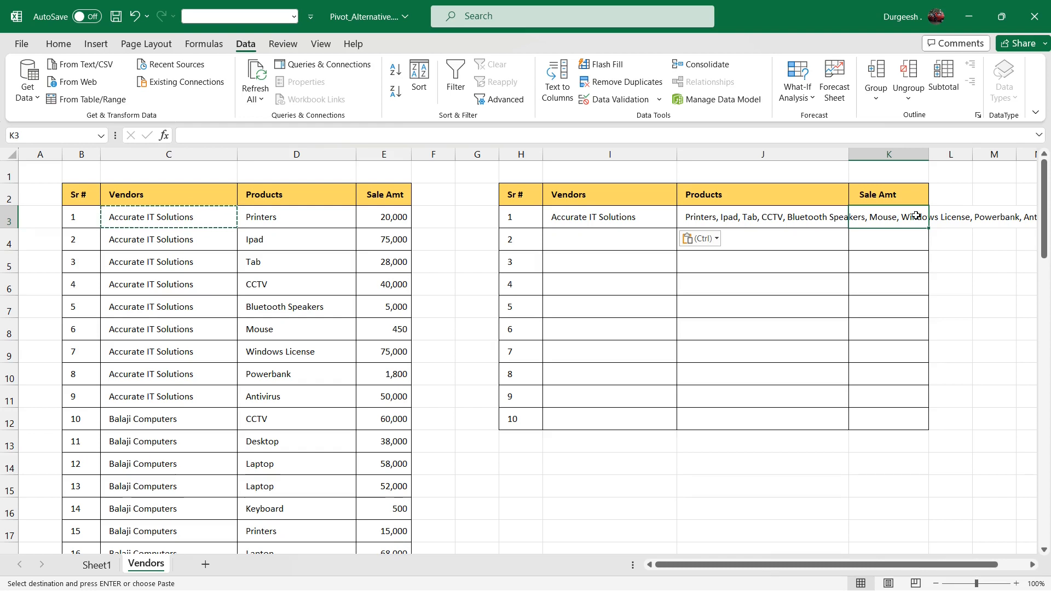
pyautogui.write('=')
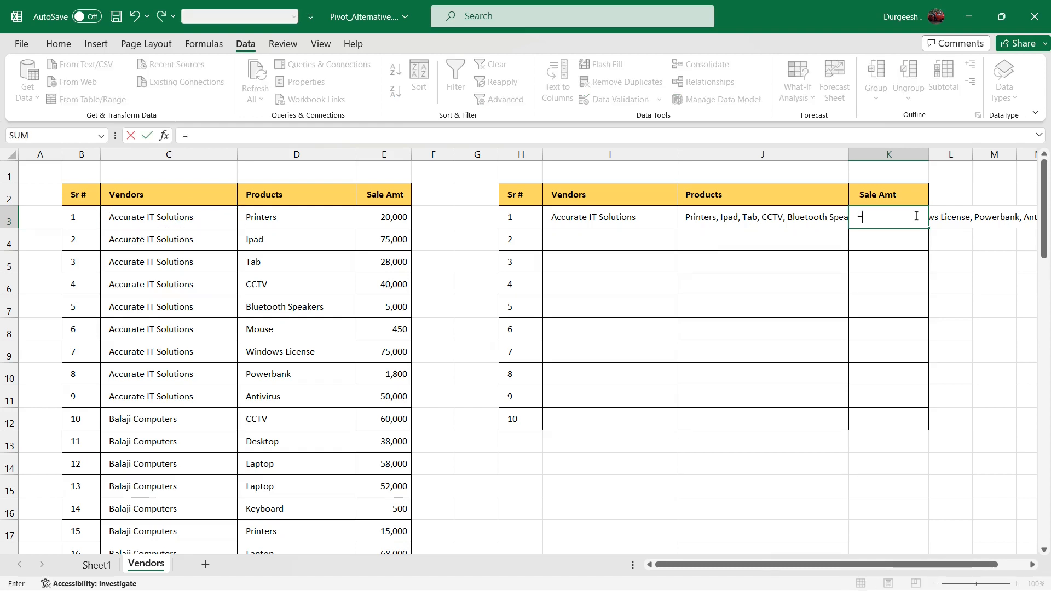
pyautogui.write('sumif')
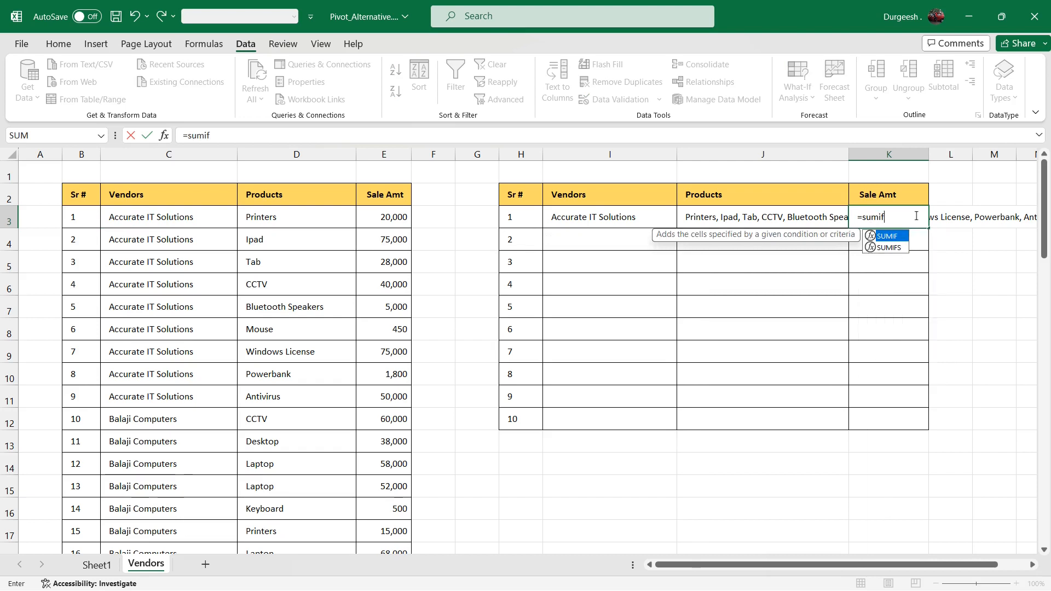
pyautogui.press('Down')
pyautogui.press('Up')
pyautogui.press('Tab')
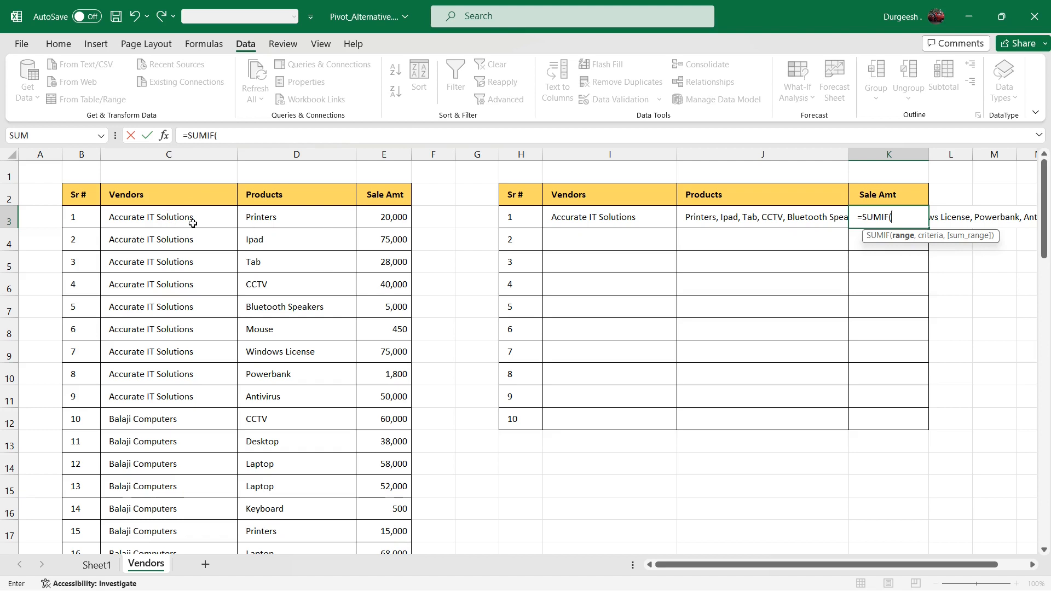
pyautogui.click(158, 219)
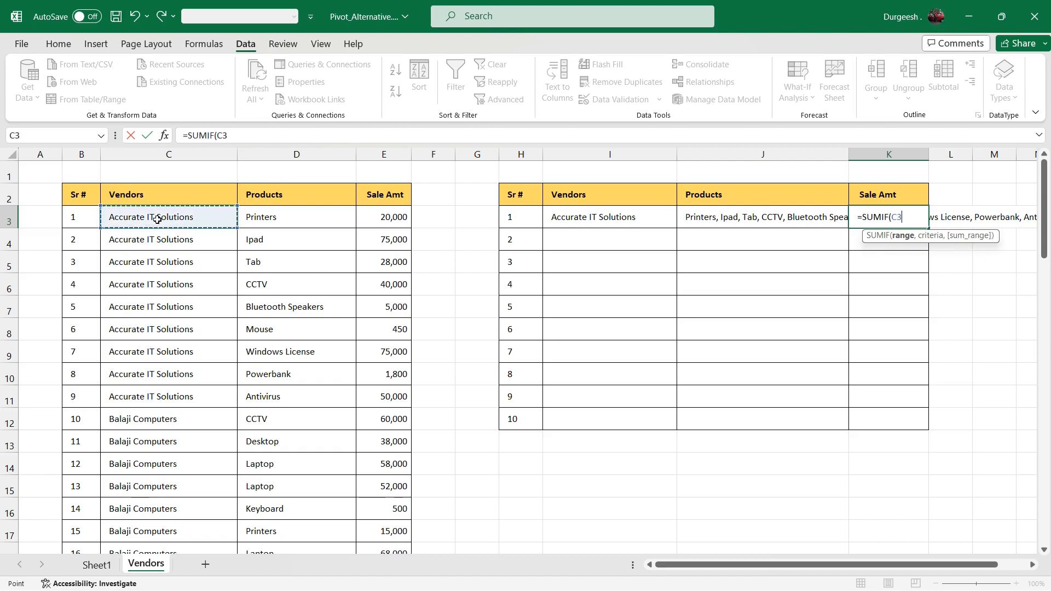
pyautogui.hotkey('ctrl', 'shift', 'Down')
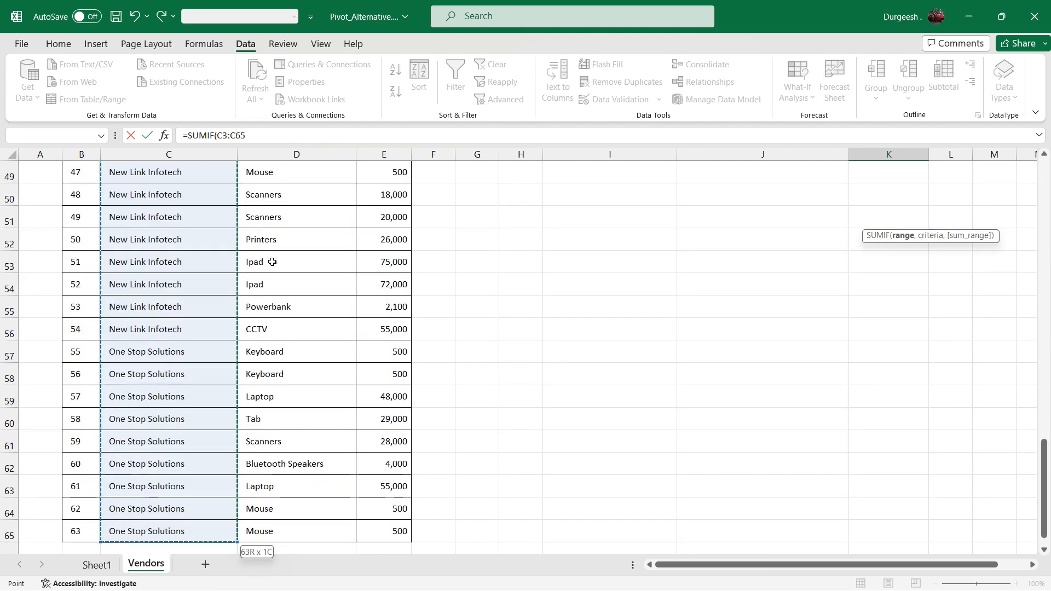
pyautogui.scroll(16, 272, 262)
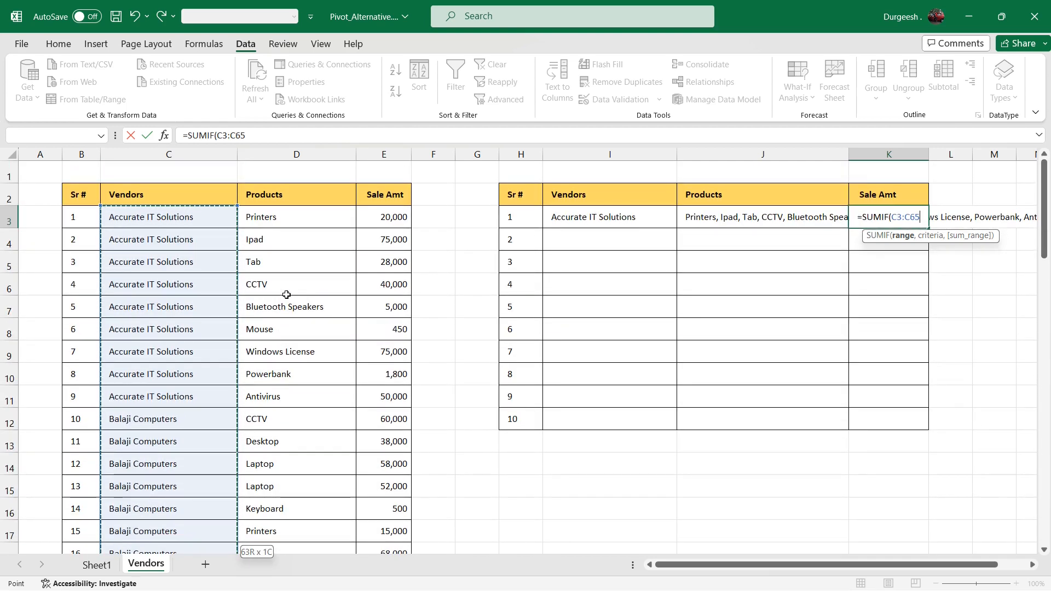
pyautogui.write(',')
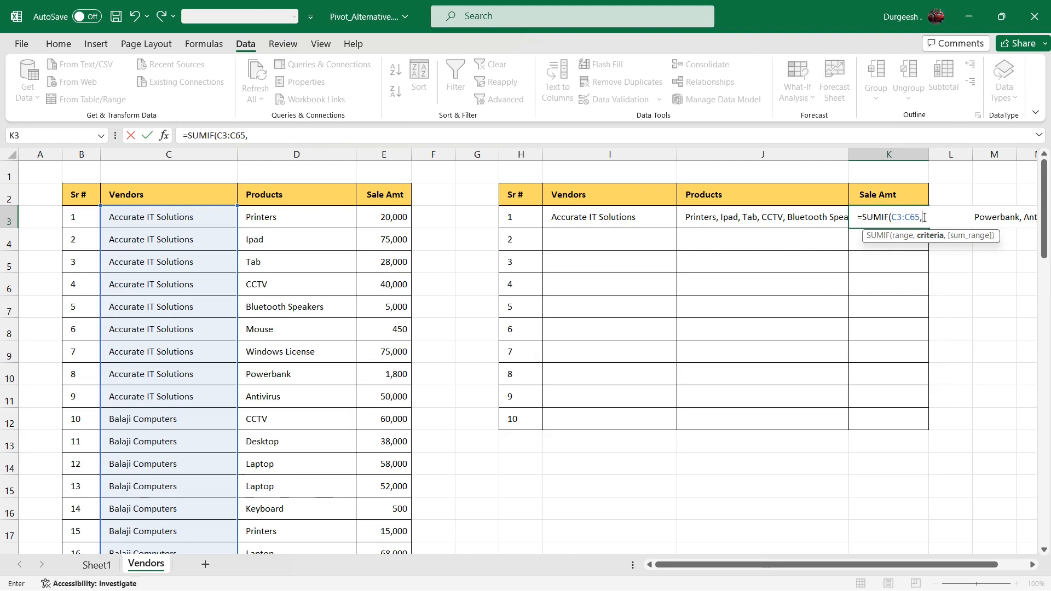
# Use vendor cell I3 as the SUMIF criteria and the source sale amounts E3:E65 as the sum range.
pyautogui.click(583, 218)
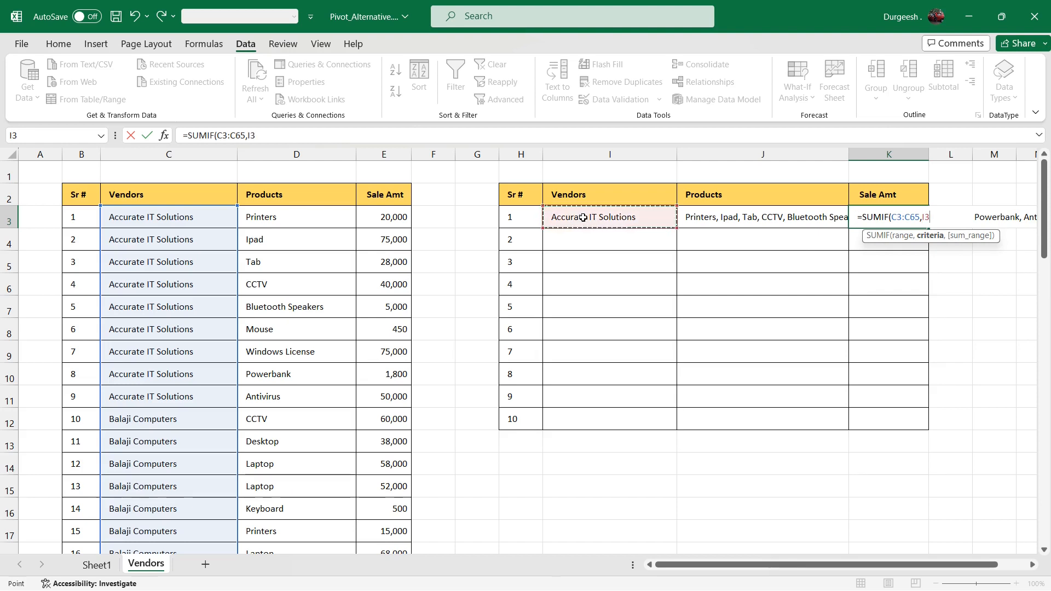
pyautogui.write(',')
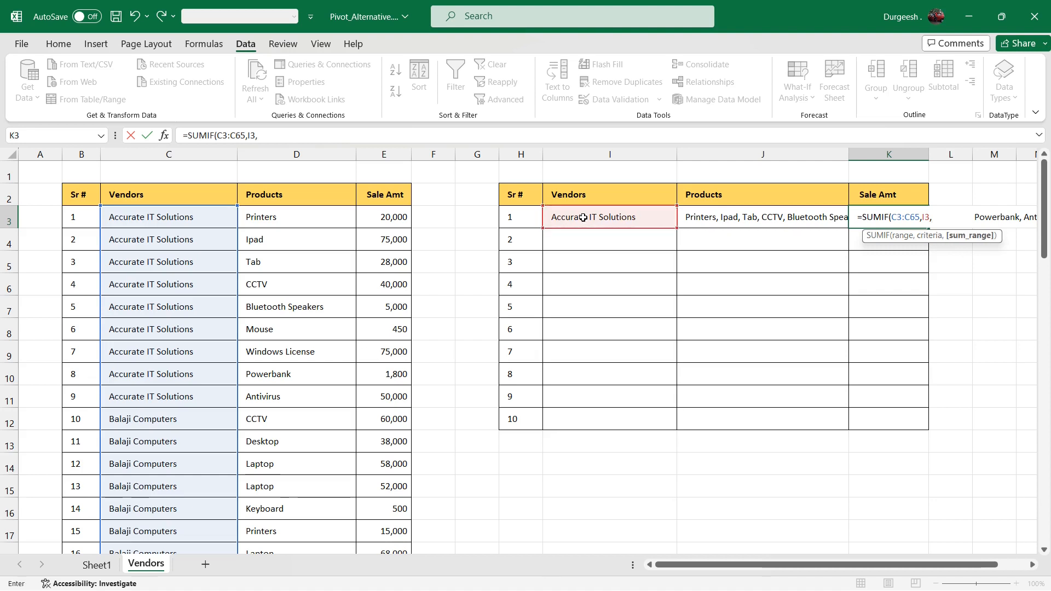
pyautogui.click(389, 219)
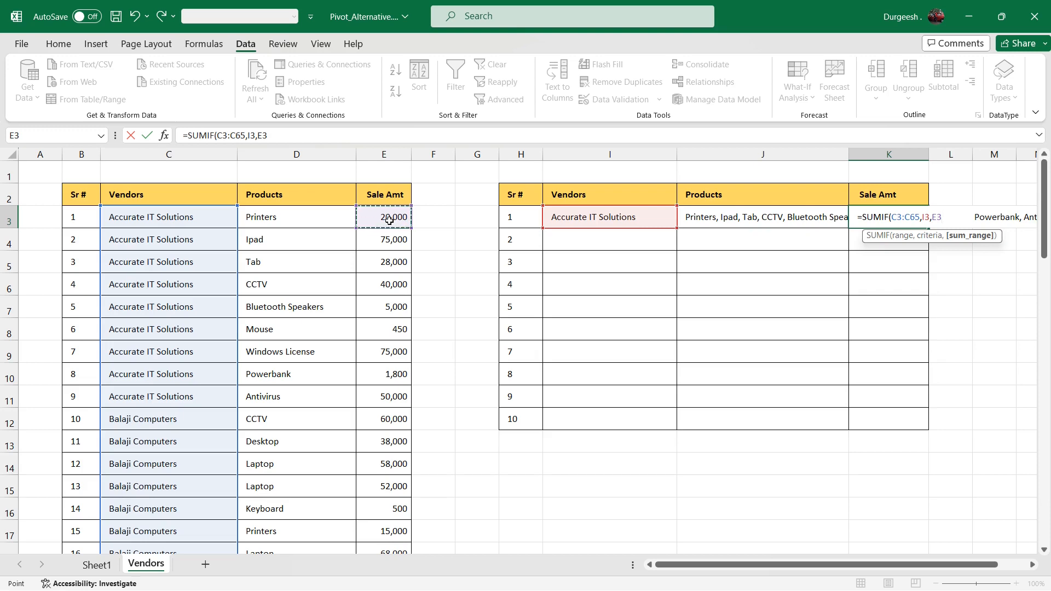
pyautogui.hotkey('ctrl', 'shift', 'Down')
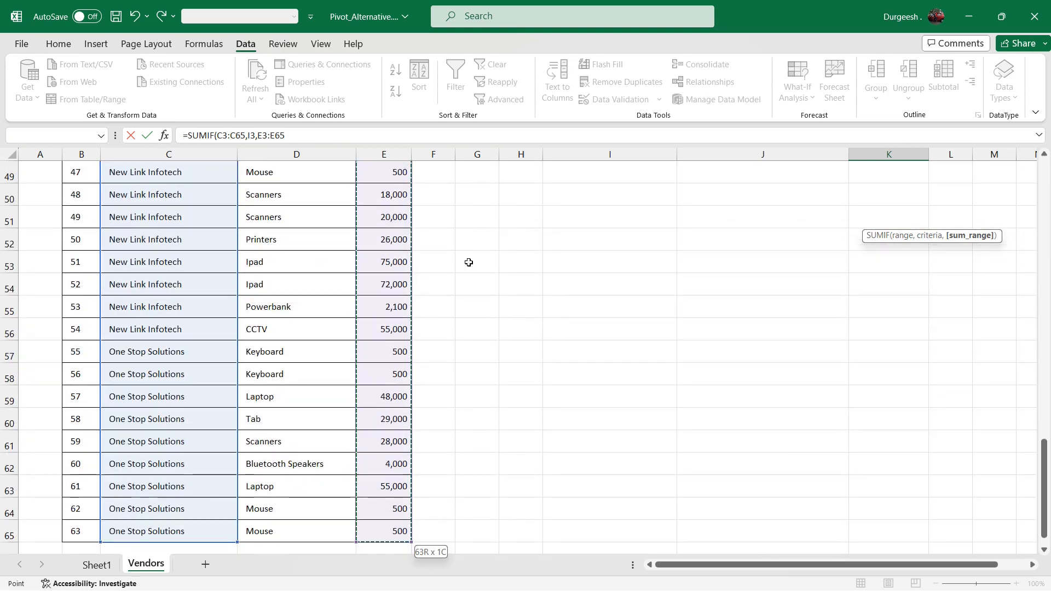
pyautogui.scroll(6, 793, 446)
pyautogui.scroll(9, 794, 446)
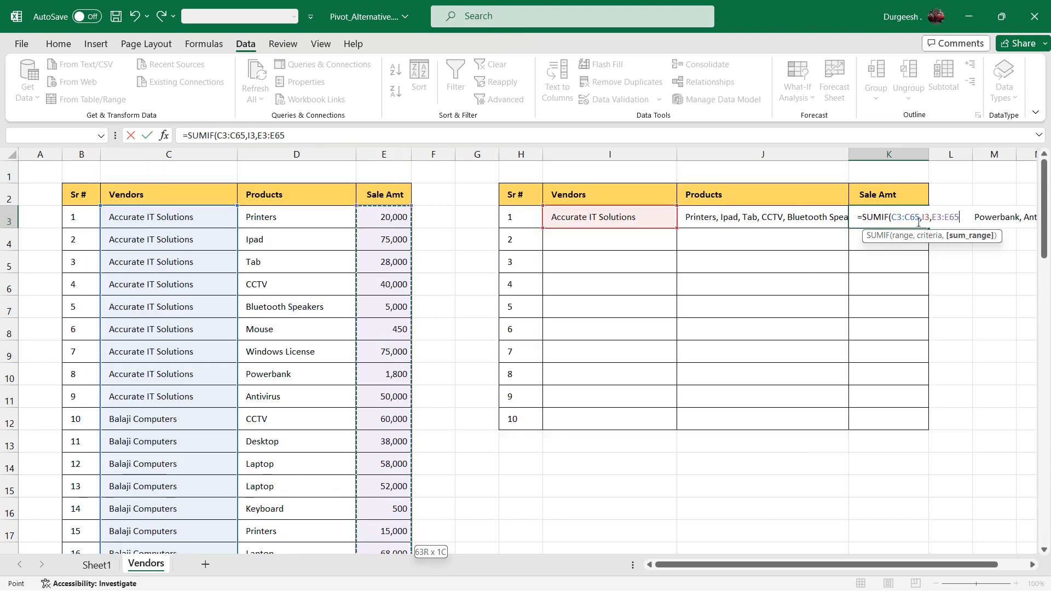
# Make both SUMIF ranges absolute and enter the K3 formula as =SUMIF($C$3:$C$65,I3,$E$3:$E$65).
pyautogui.moveTo(959, 218); pyautogui.dragTo(934, 218)
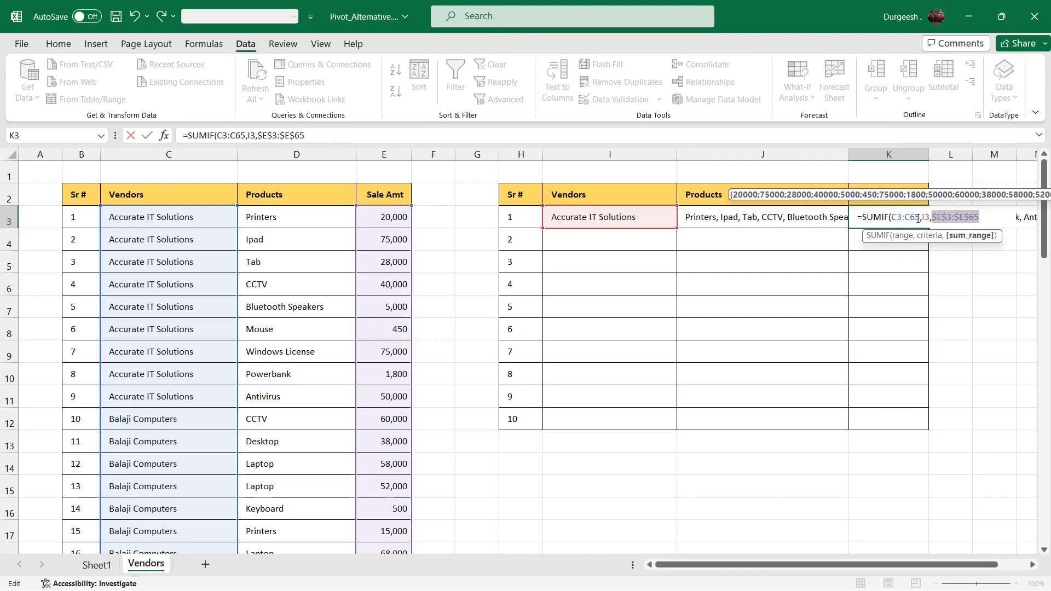
pyautogui.press('F4')
pyautogui.moveTo(918, 219); pyautogui.dragTo(891, 219)
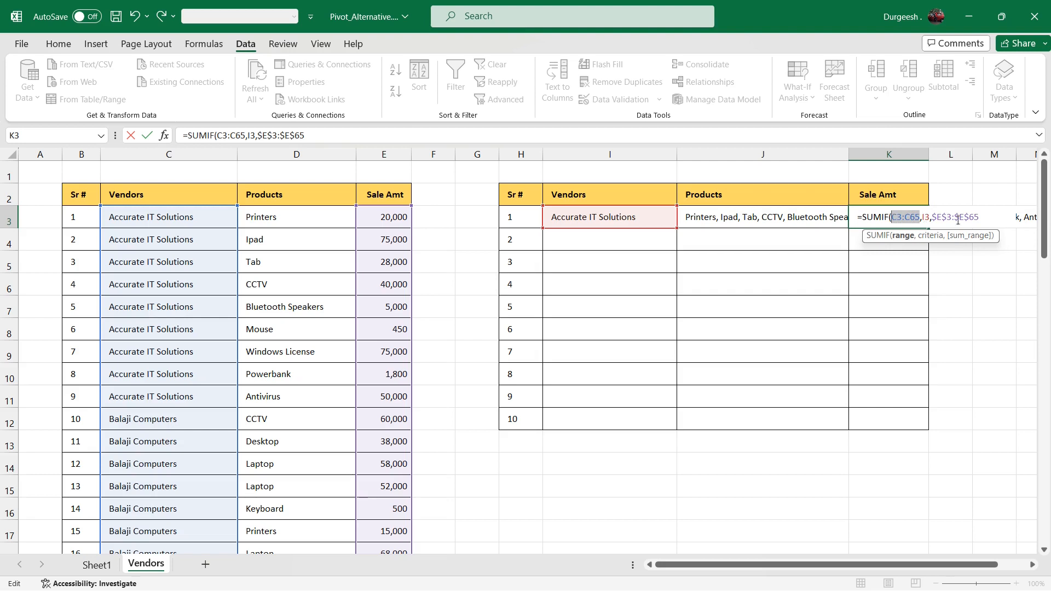
pyautogui.press('F4')
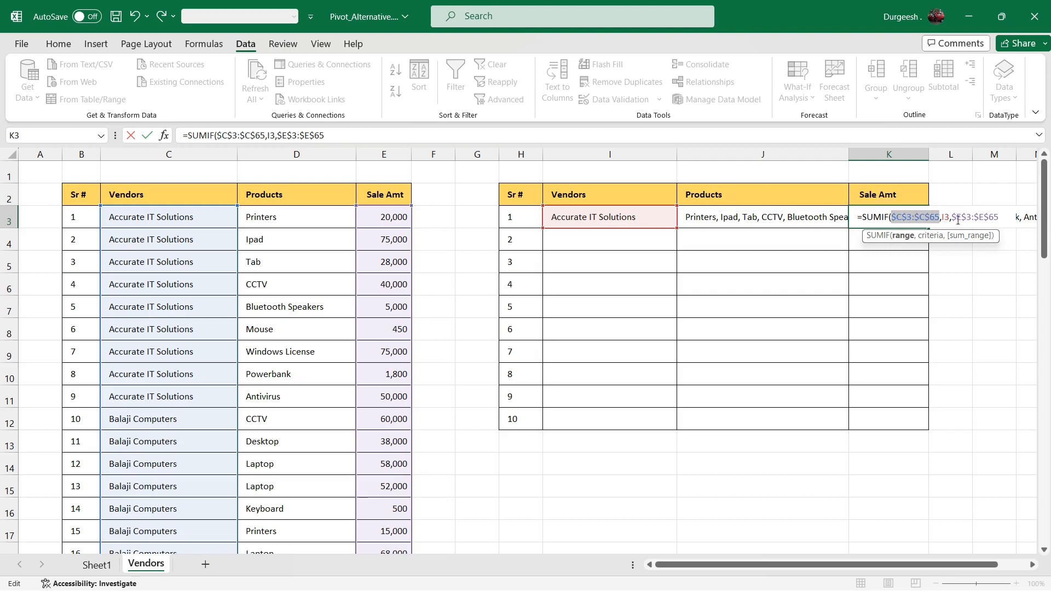
pyautogui.click(1004, 218)
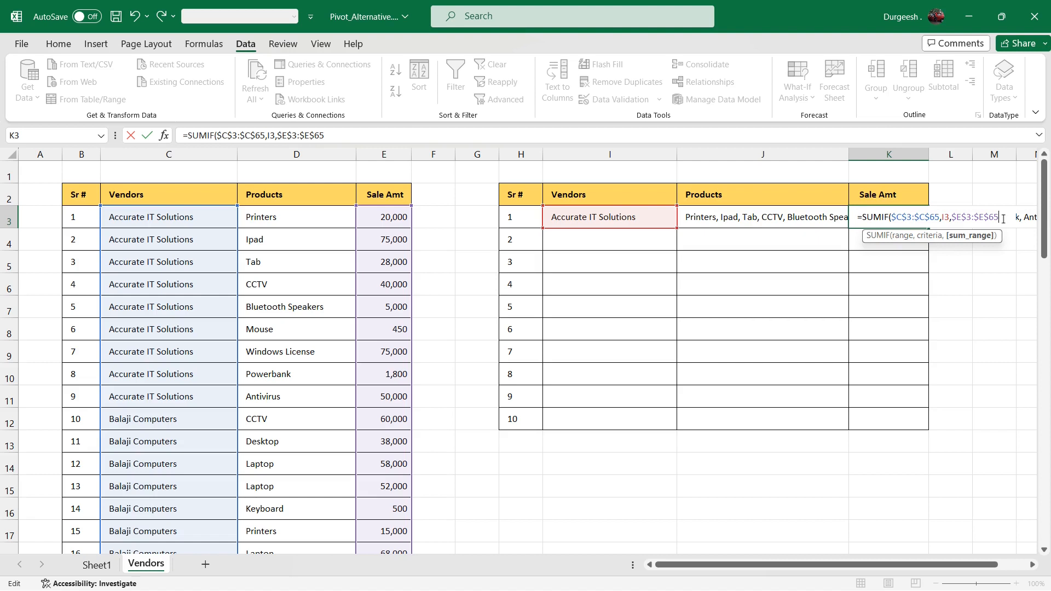
pyautogui.write(')')
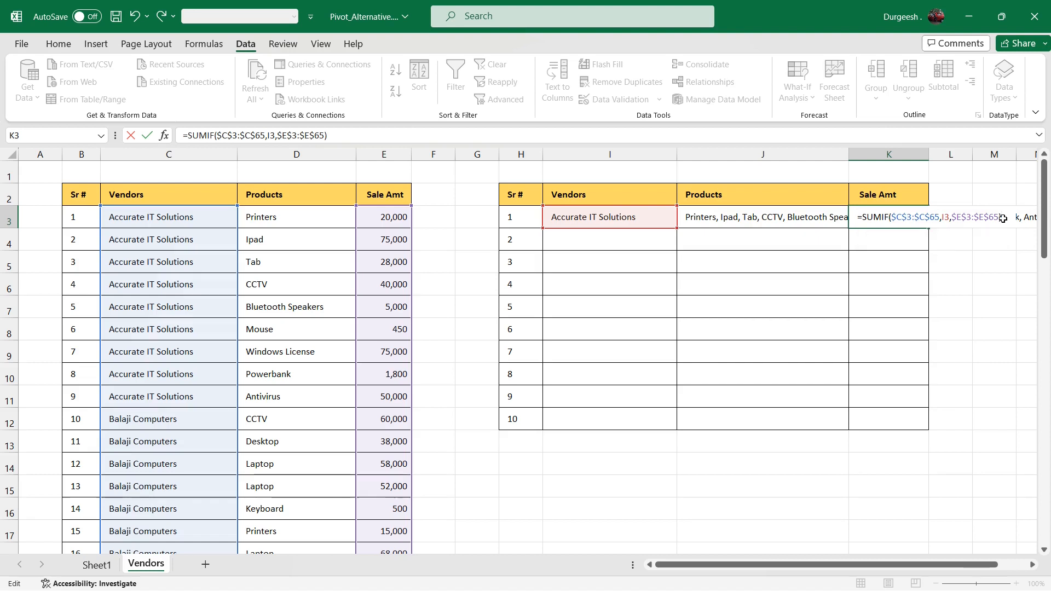
pyautogui.press('Return')
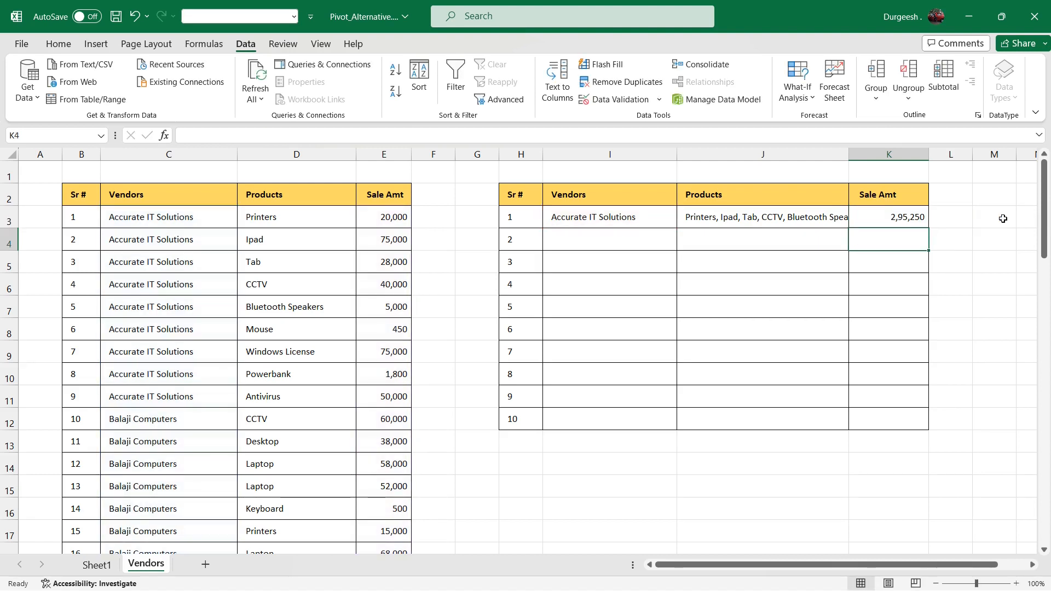
pyautogui.click(900, 219)
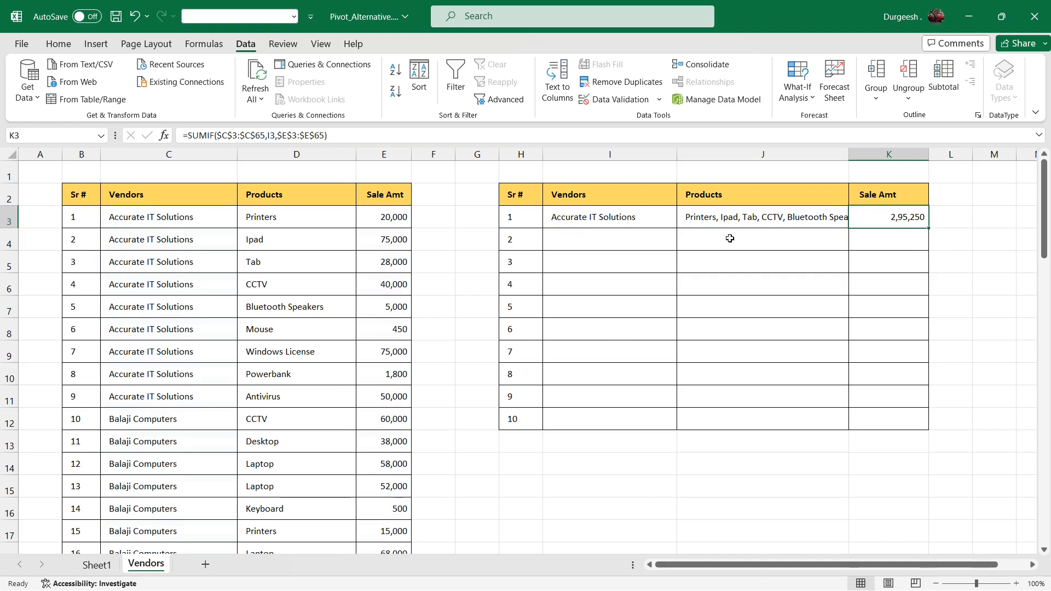
# Replace the vendor in I3 with =UNIQUE(C3:C65) to list each distinct vendor from the source data.
pyautogui.click(645, 219)
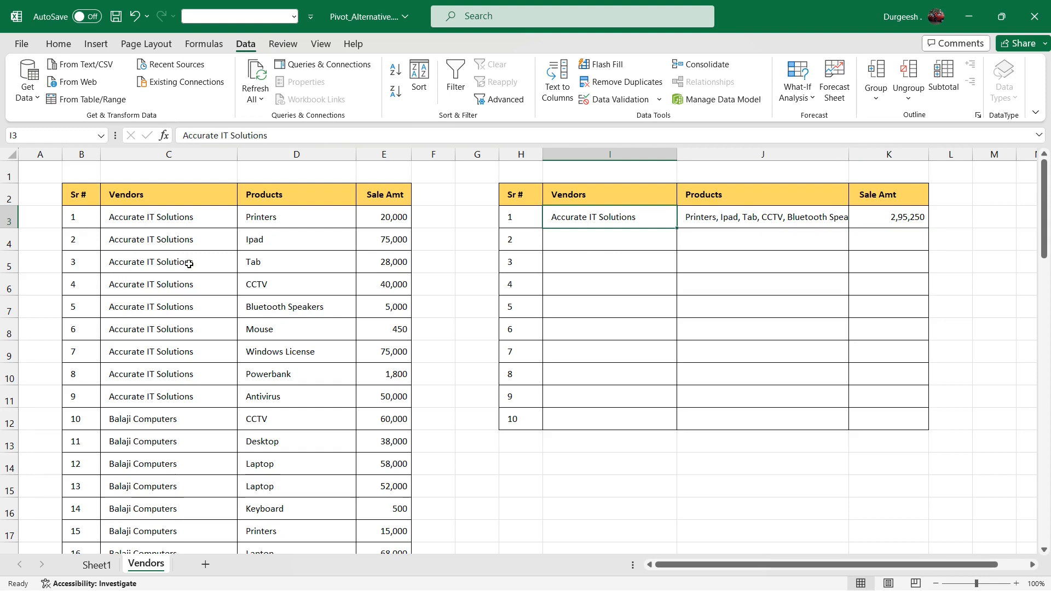
pyautogui.scroll(-20, 189, 268)
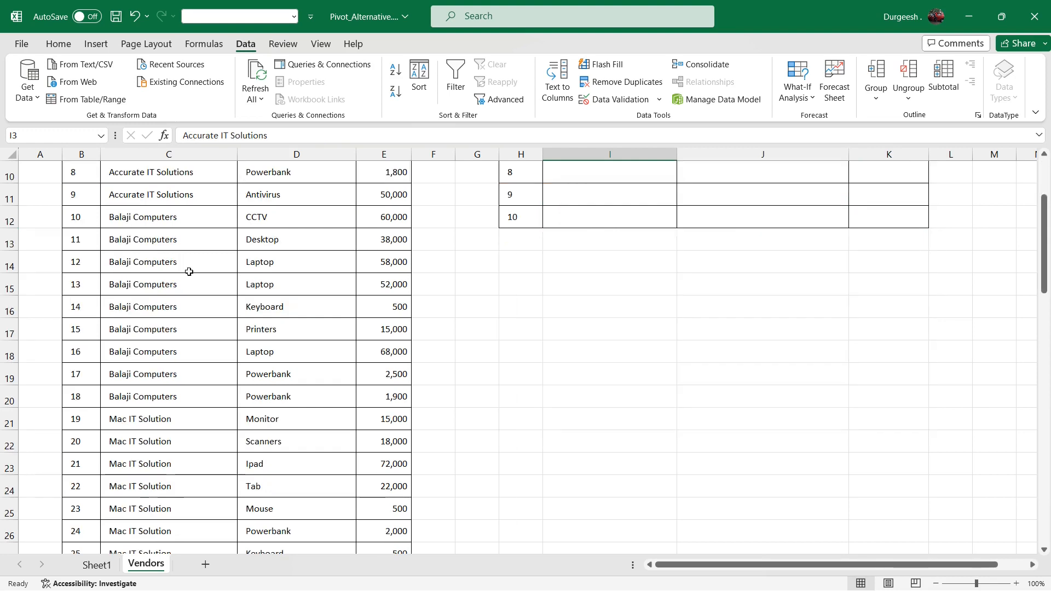
pyautogui.scroll(3, 164, 298)
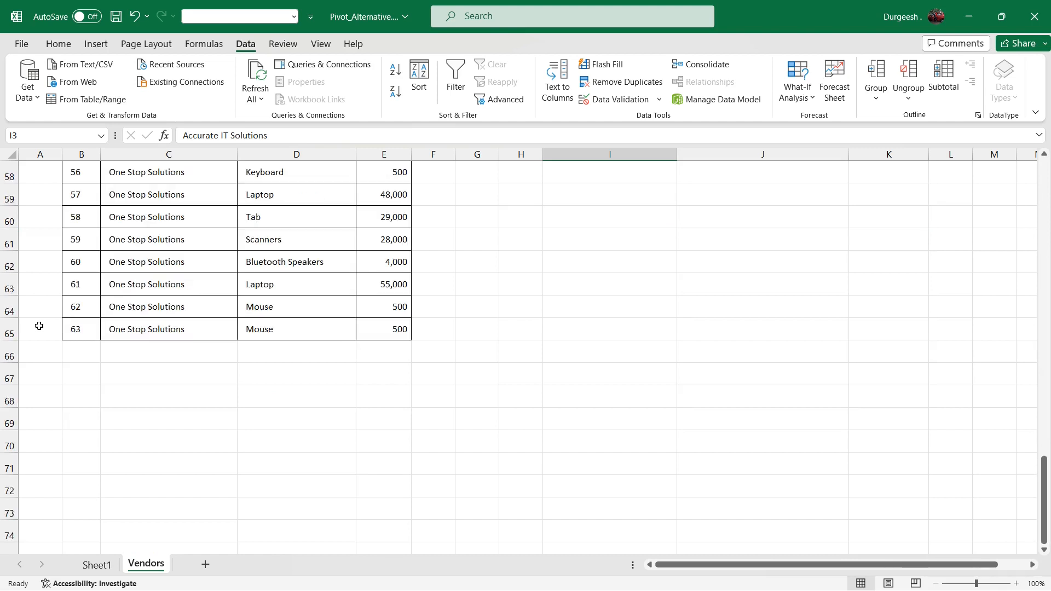
pyautogui.scroll(14, 180, 337)
pyautogui.scroll(5, 180, 337)
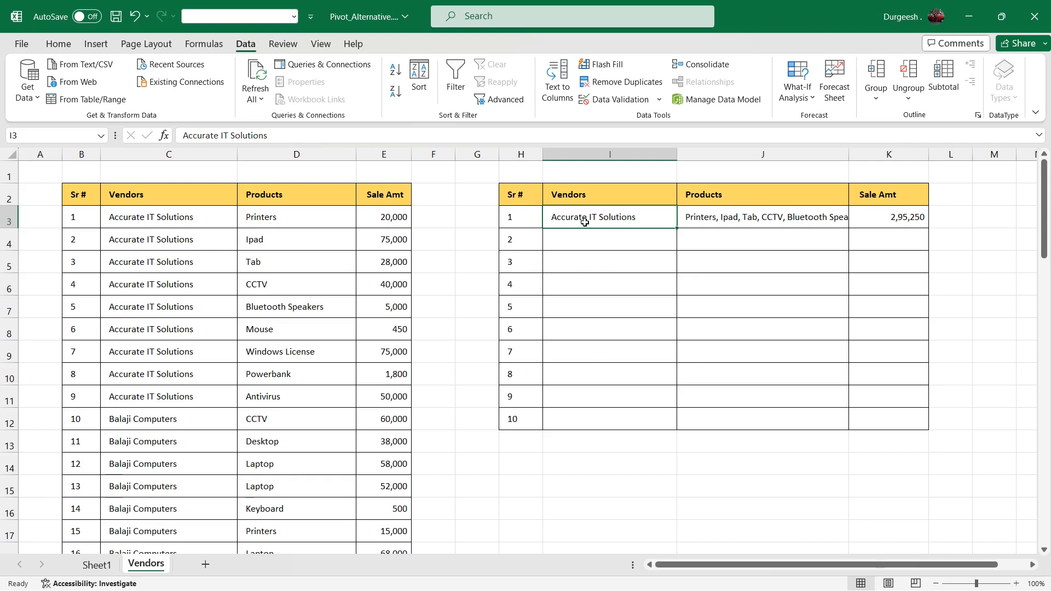
pyautogui.write('=uni')
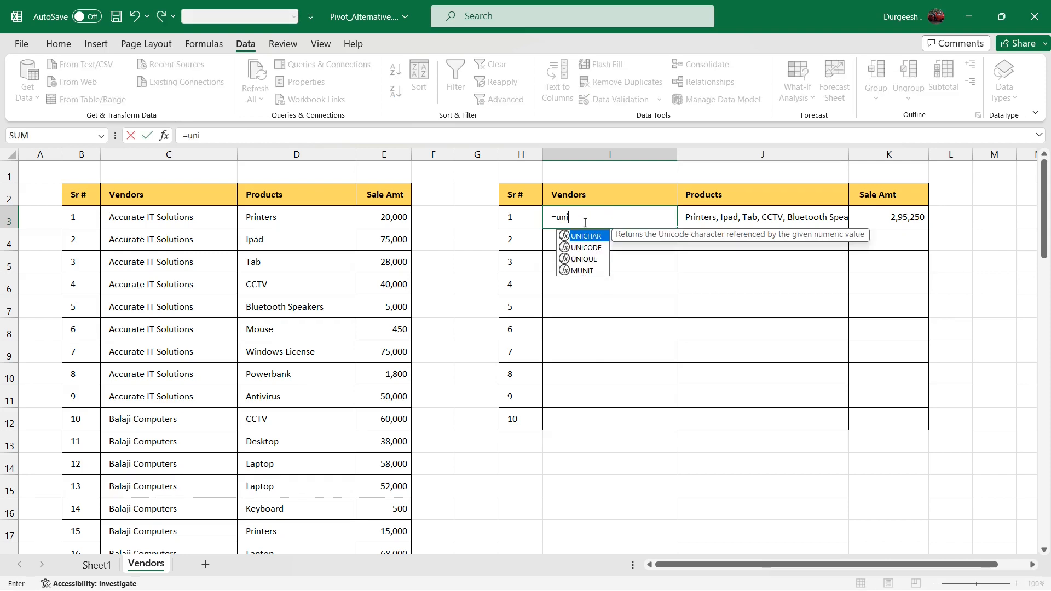
pyautogui.press('Down')
pyautogui.press('Down')
pyautogui.press('Tab')
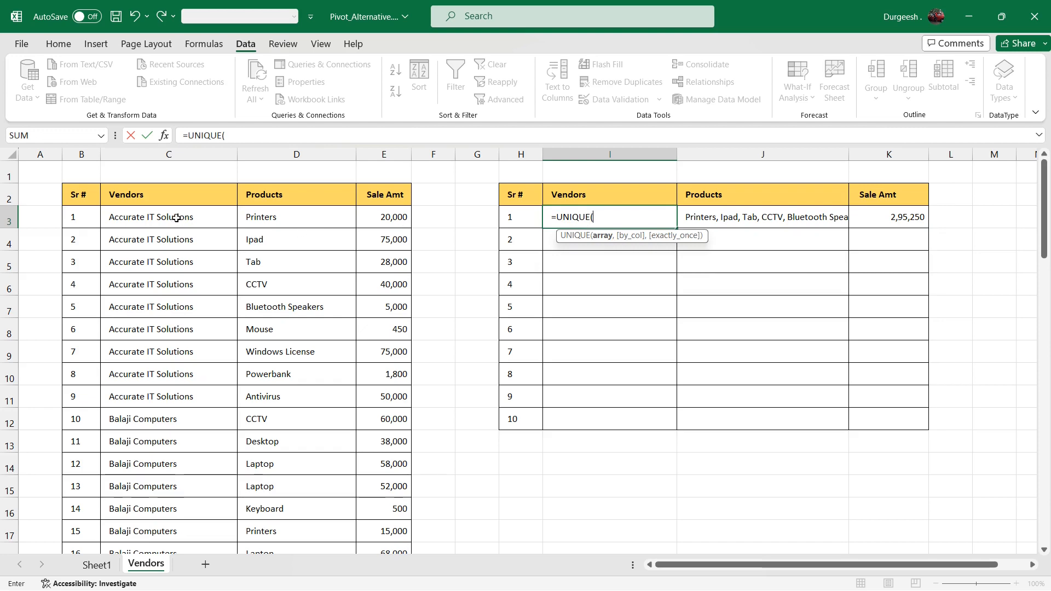
pyautogui.moveTo(176, 218); pyautogui.dragTo(159, 512)
pyautogui.scroll(16, 546, 322)
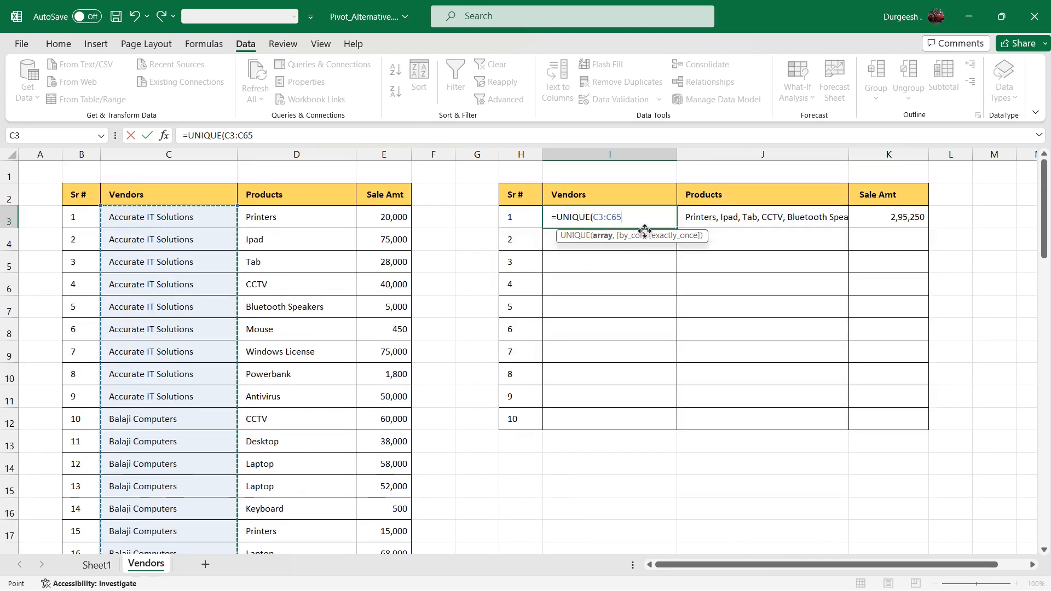
pyautogui.write(')')
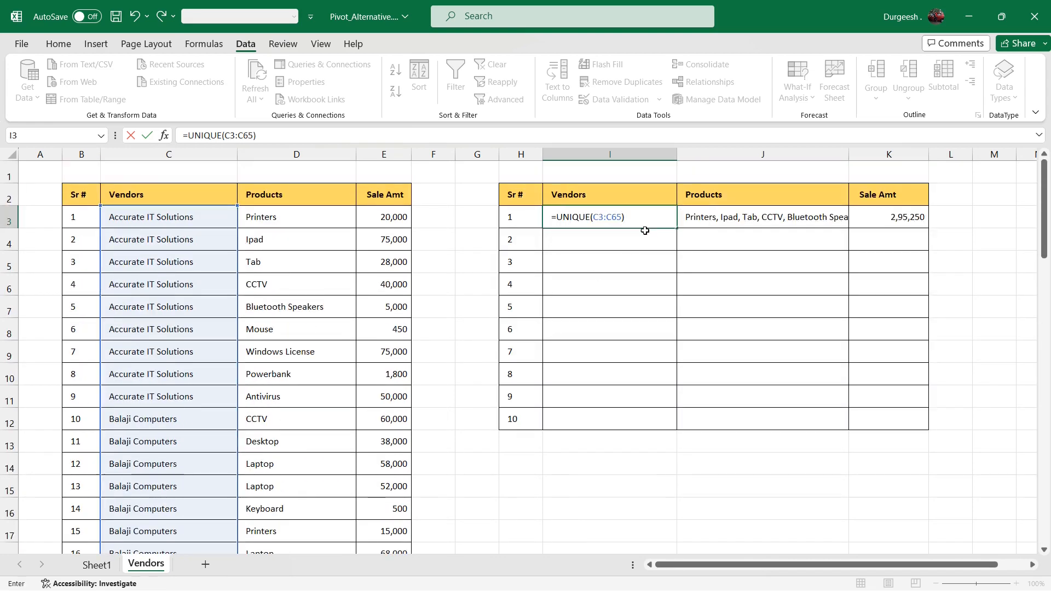
pyautogui.press('Return')
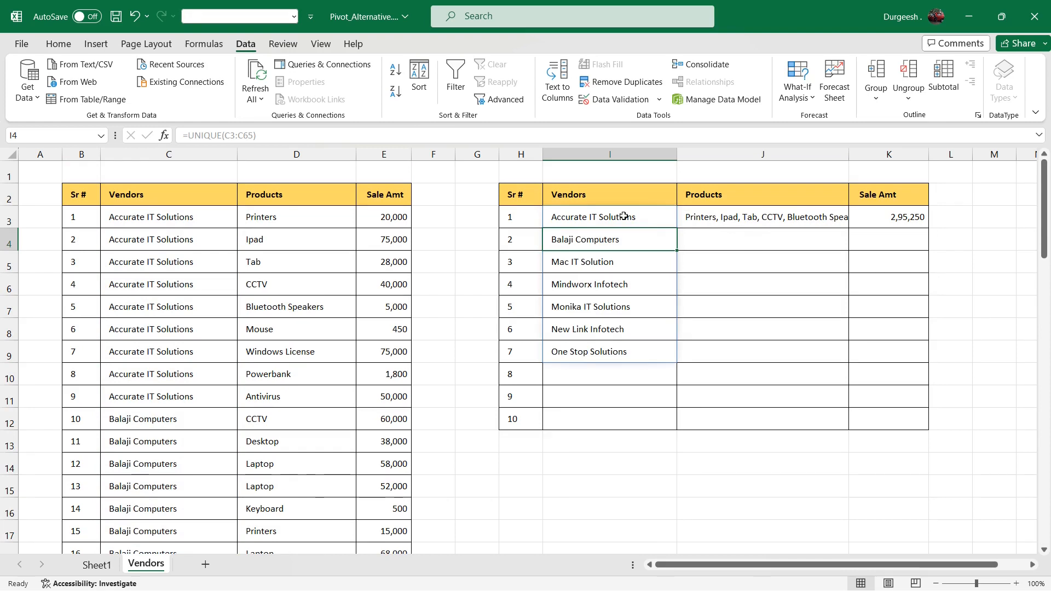
pyautogui.moveTo(624, 216); pyautogui.dragTo(612, 353)
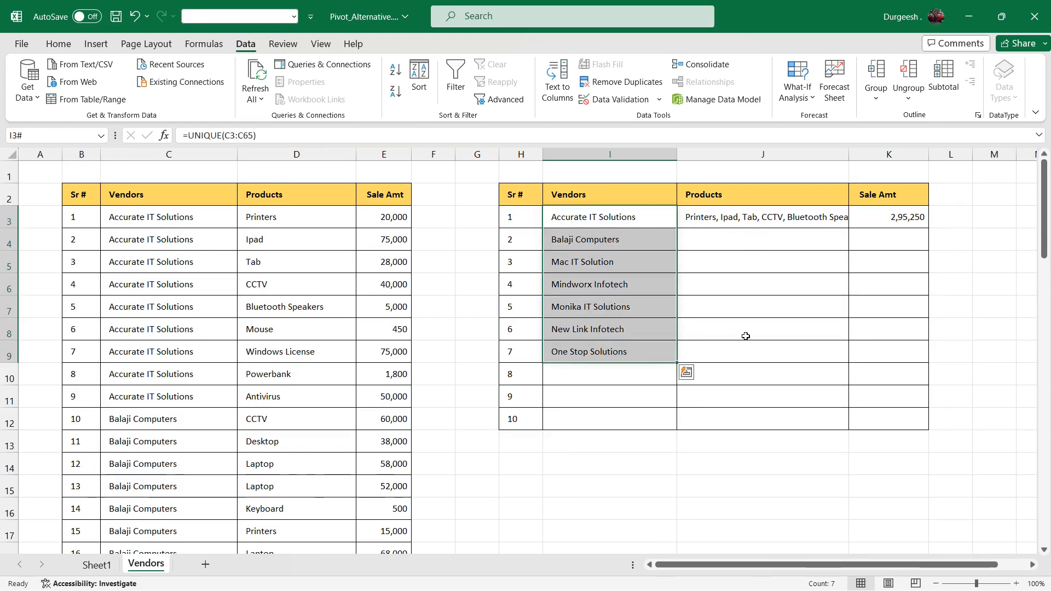
# Fill the product formula in J3 and the sale amount formula in K3 down to row 9 for all listed vendors.
pyautogui.click(792, 216)
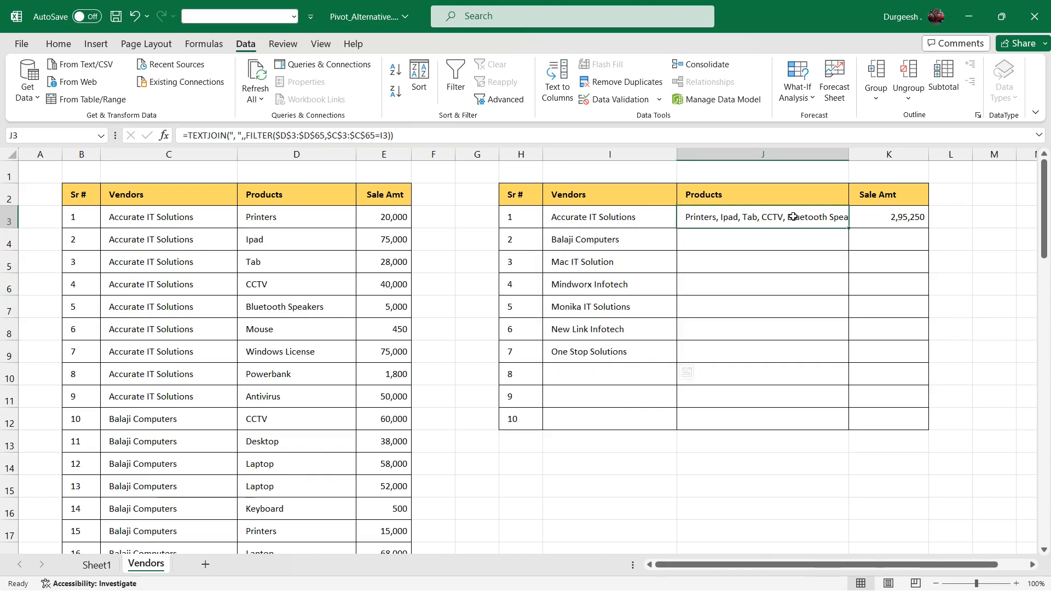
pyautogui.moveTo(848, 228); pyautogui.dragTo(838, 356)
pyautogui.click(893, 222)
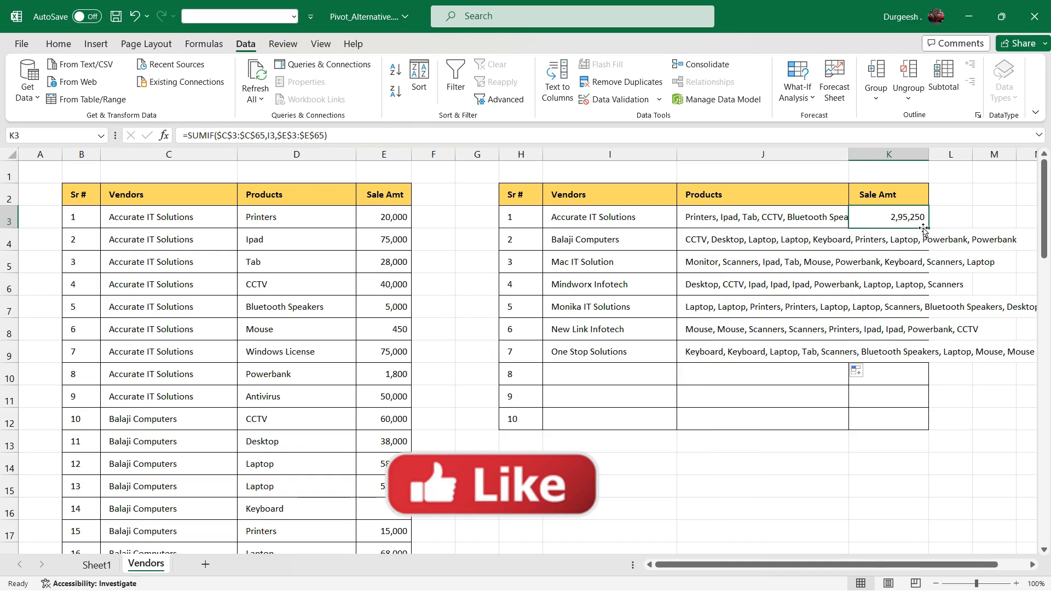
pyautogui.moveTo(929, 228); pyautogui.dragTo(925, 361)
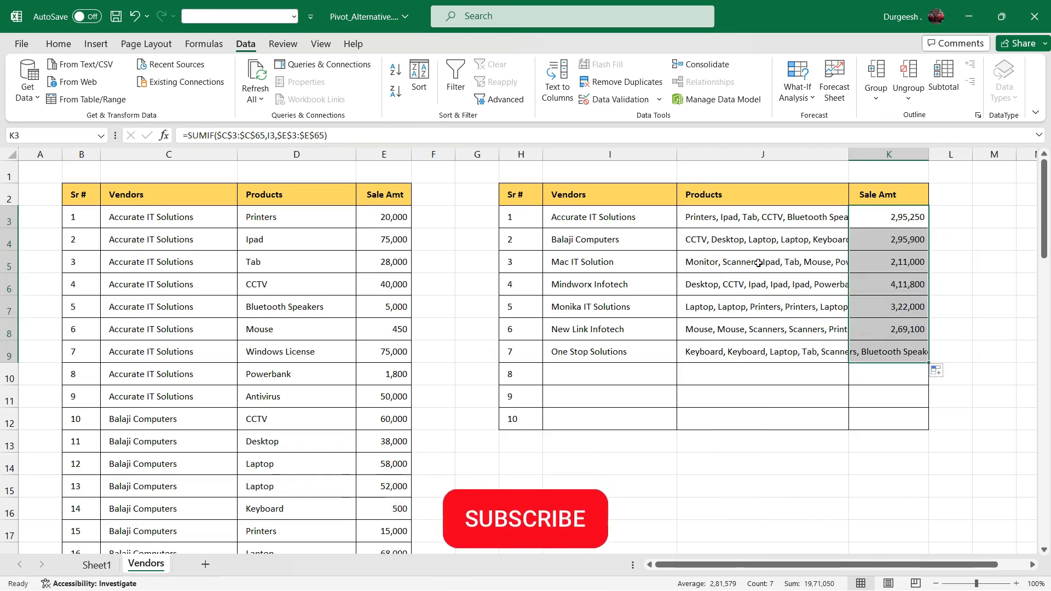
pyautogui.click(797, 219)
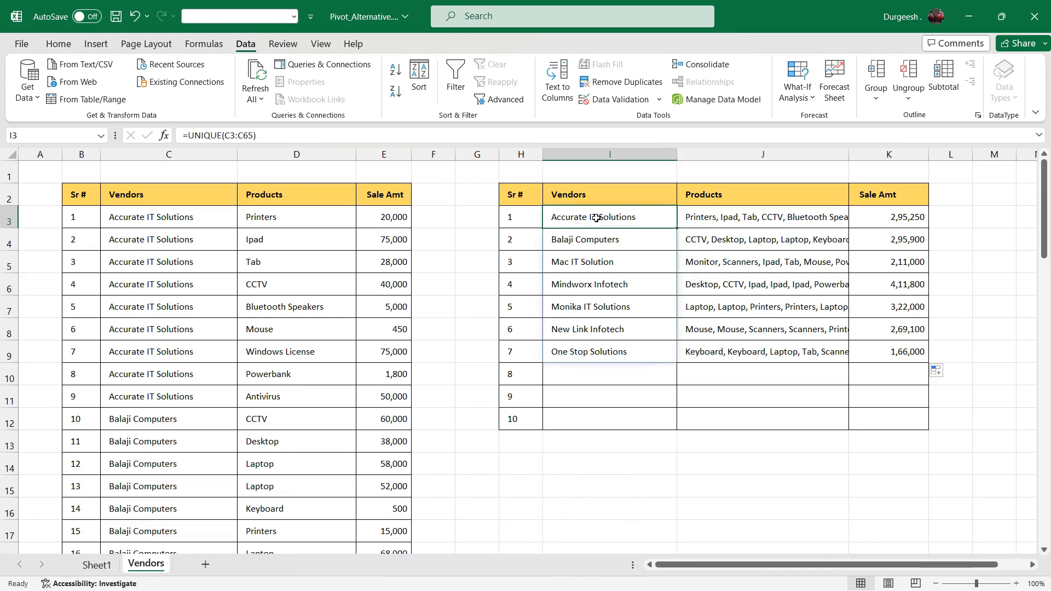
pyautogui.click(769, 217)
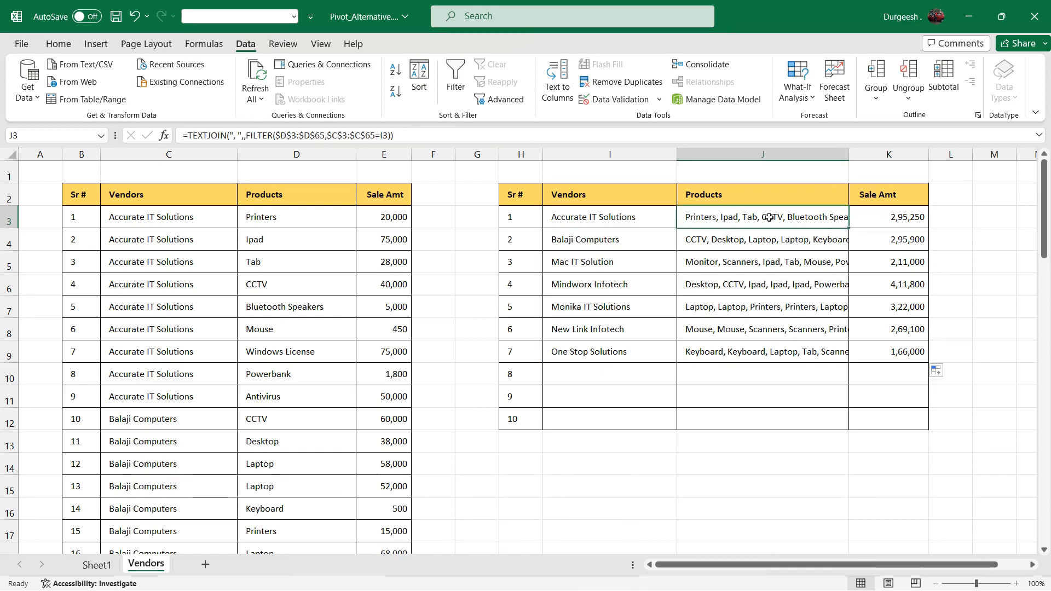
pyautogui.click(622, 217)
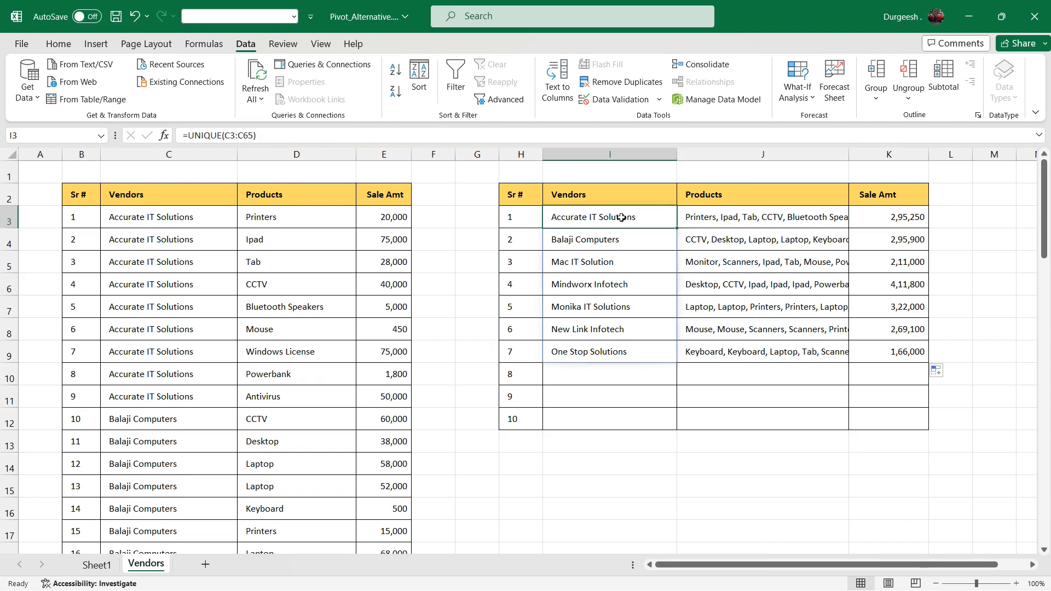
# Widen the summary's Products column J and wrap the text of the joined products in J3:J9.
pyautogui.click(781, 221)
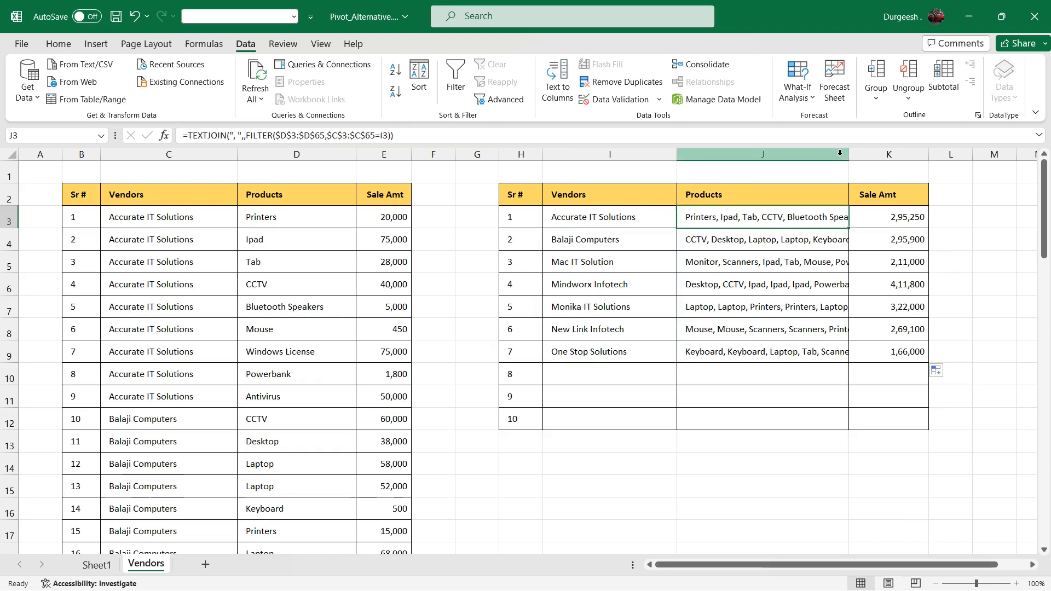
pyautogui.moveTo(849, 155); pyautogui.dragTo(964, 156)
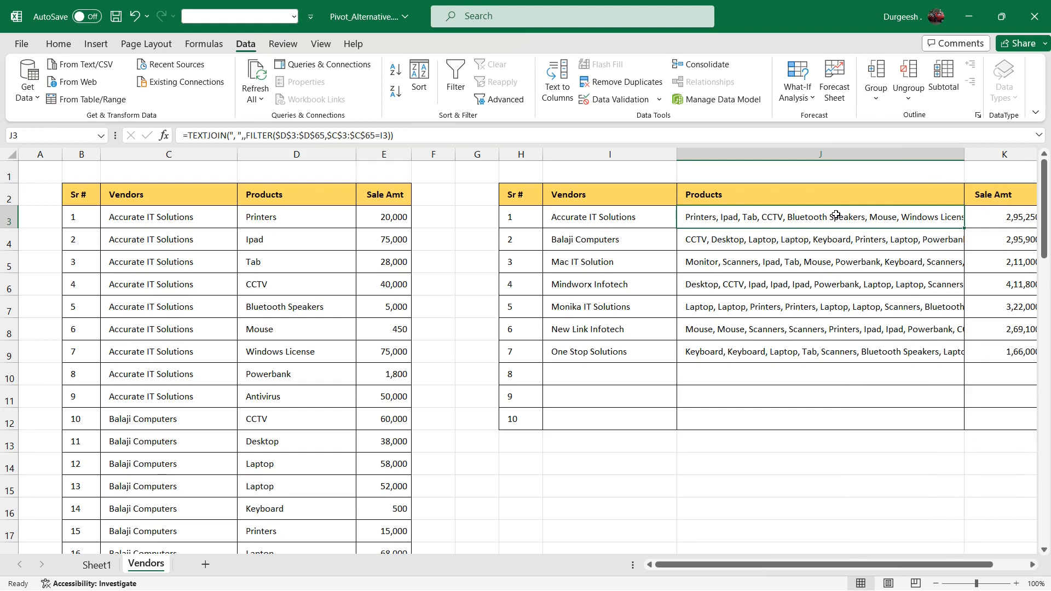
pyautogui.moveTo(791, 218); pyautogui.dragTo(781, 349)
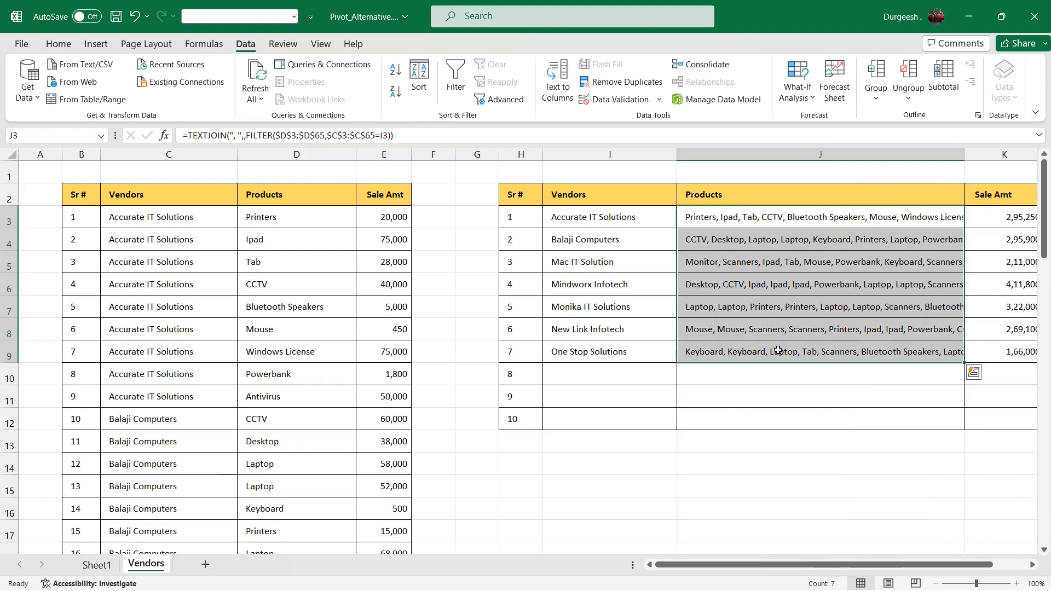
pyautogui.click(59, 44)
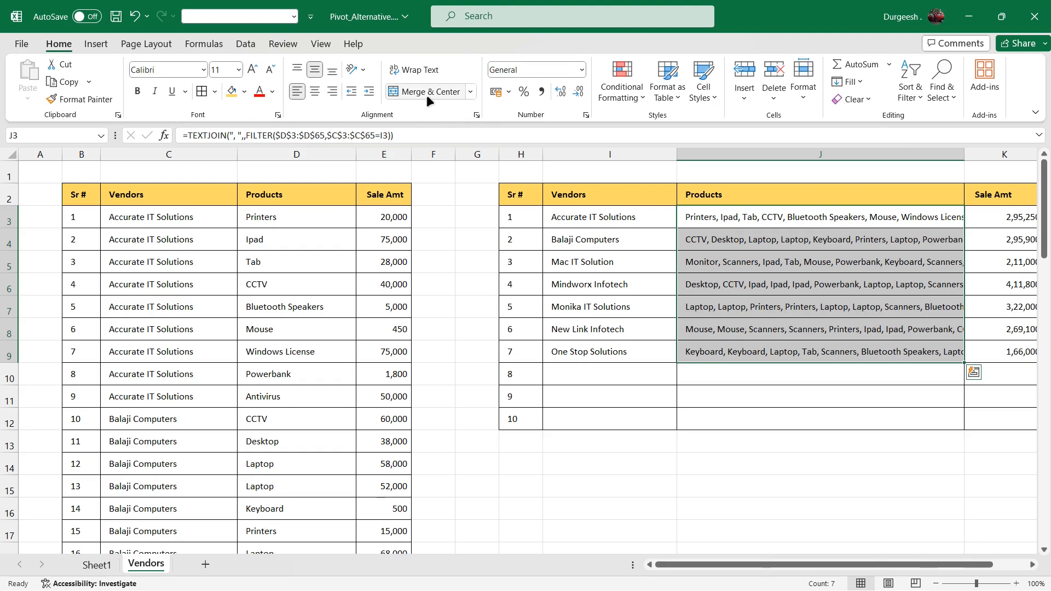
pyautogui.click(419, 70)
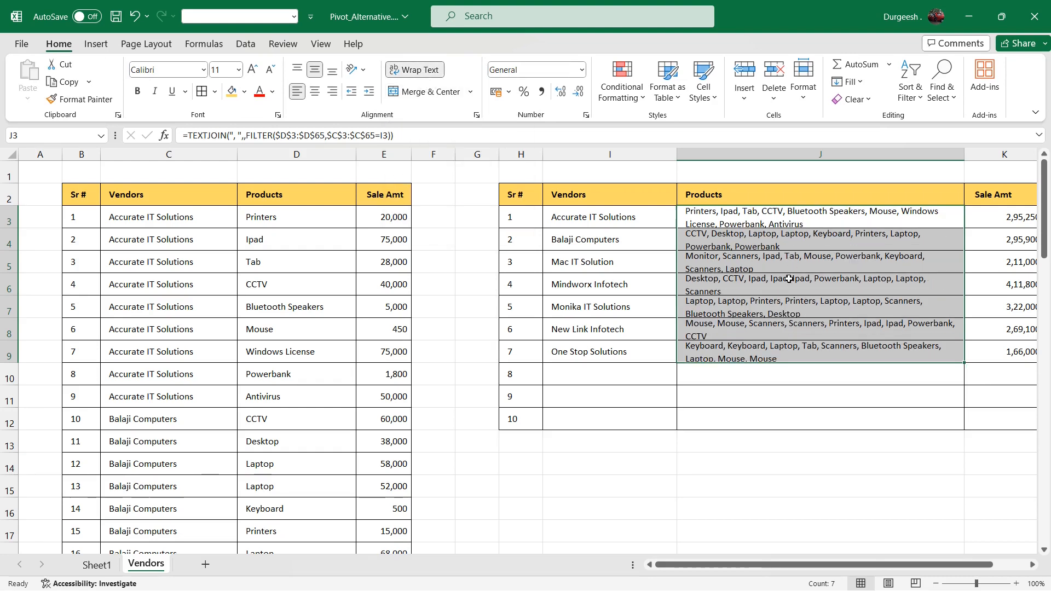
# Autofit the heights of rows 3 to 9, and enlarge them slightly more so the wrapped products have extra space.
pyautogui.moveTo(10, 218); pyautogui.dragTo(15, 348)
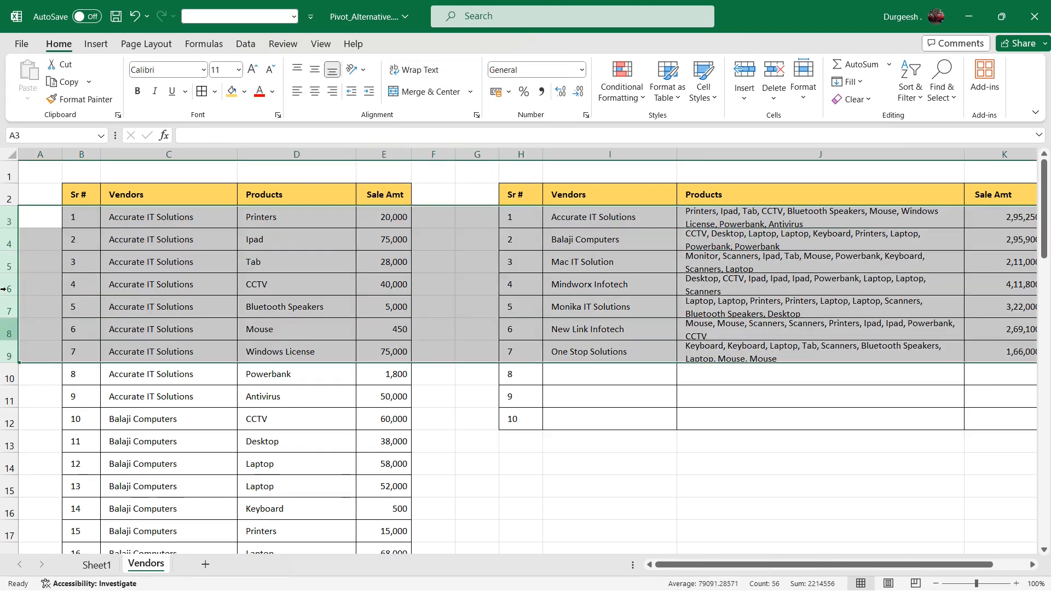
pyautogui.doubleClick(4, 250)
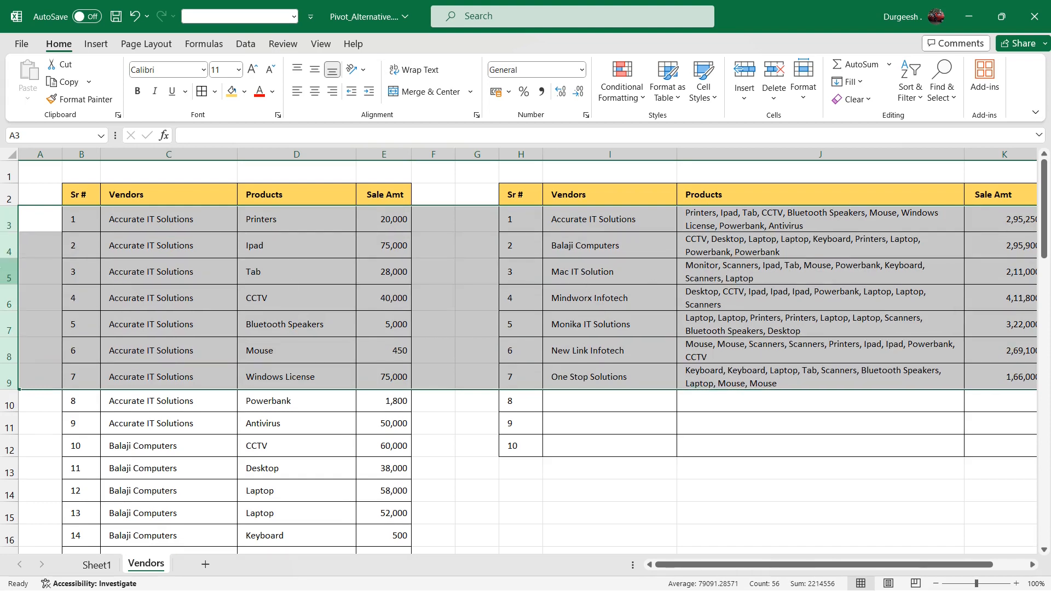
pyautogui.moveTo(4, 257); pyautogui.dragTo(5, 267)
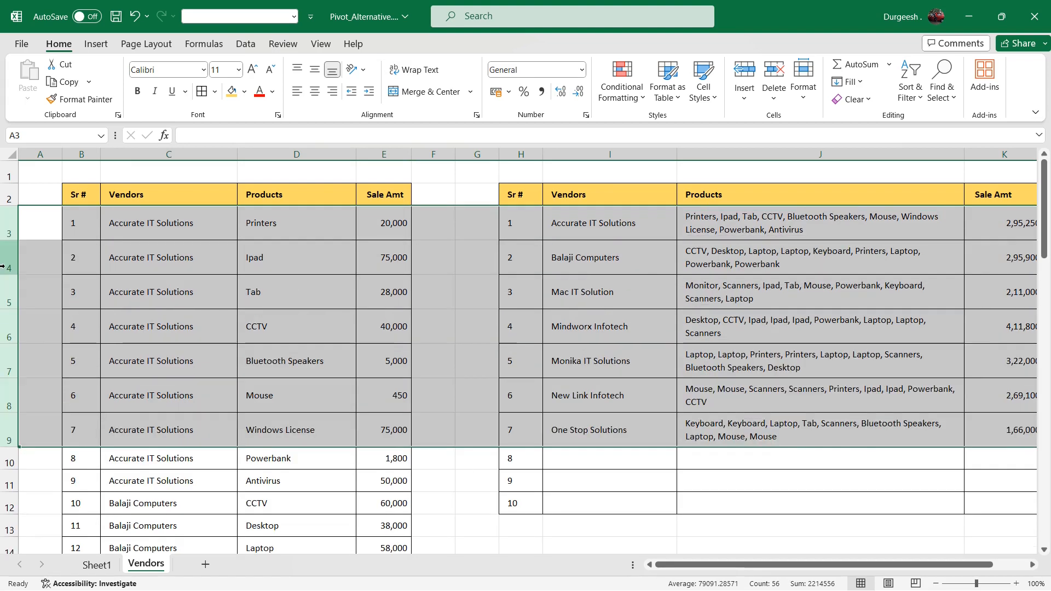
pyautogui.click(777, 251)
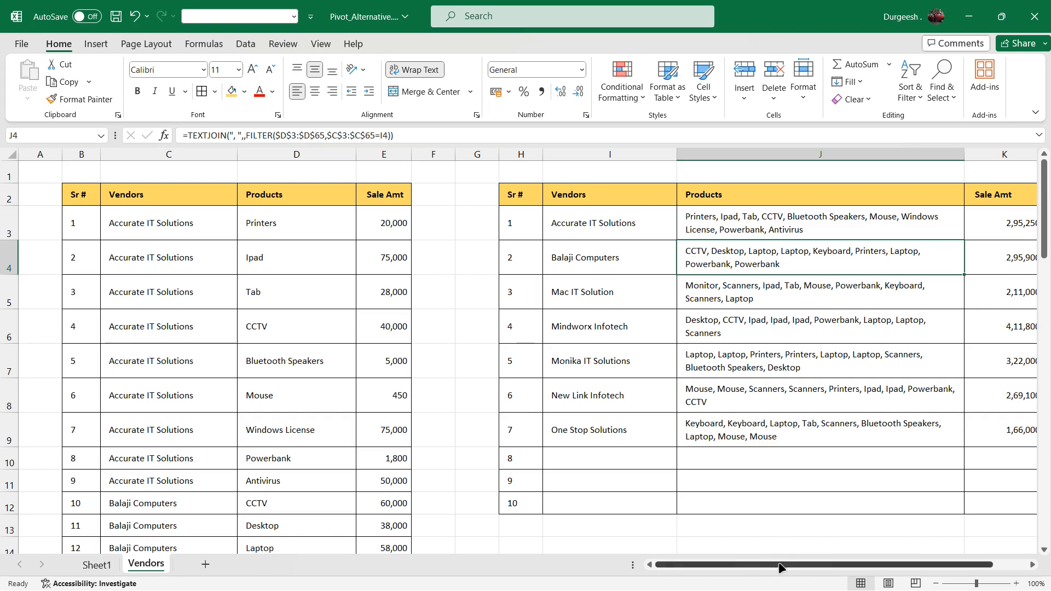
pyautogui.moveTo(783, 565); pyautogui.dragTo(810, 565)
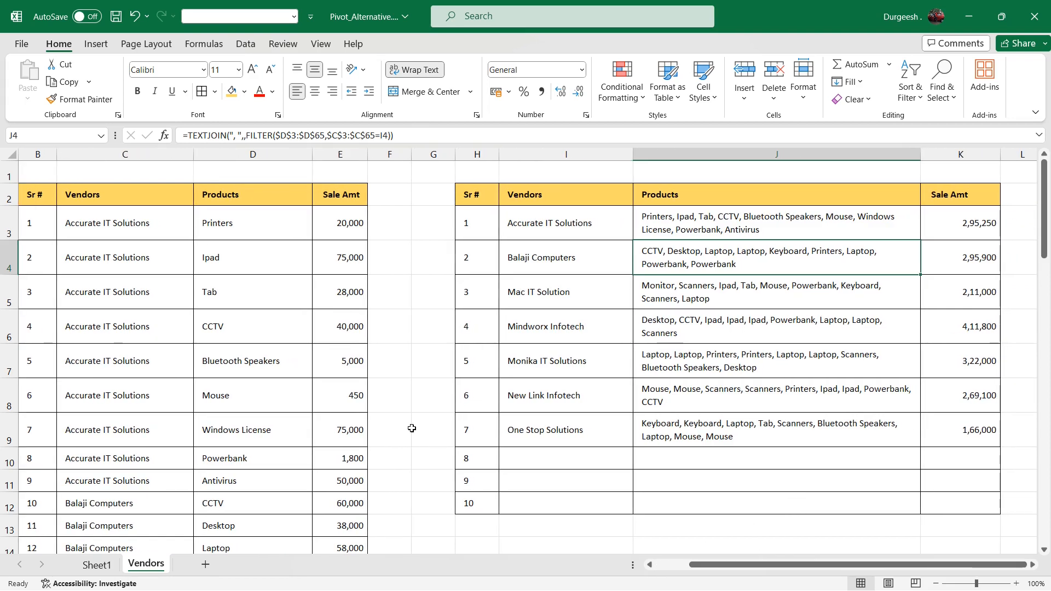
# Compare the Accurate IT Solutions products and amounts in the Sheet1 PivotTable with that vendor's formula total on the Vendors sheet.
pyautogui.click(101, 565)
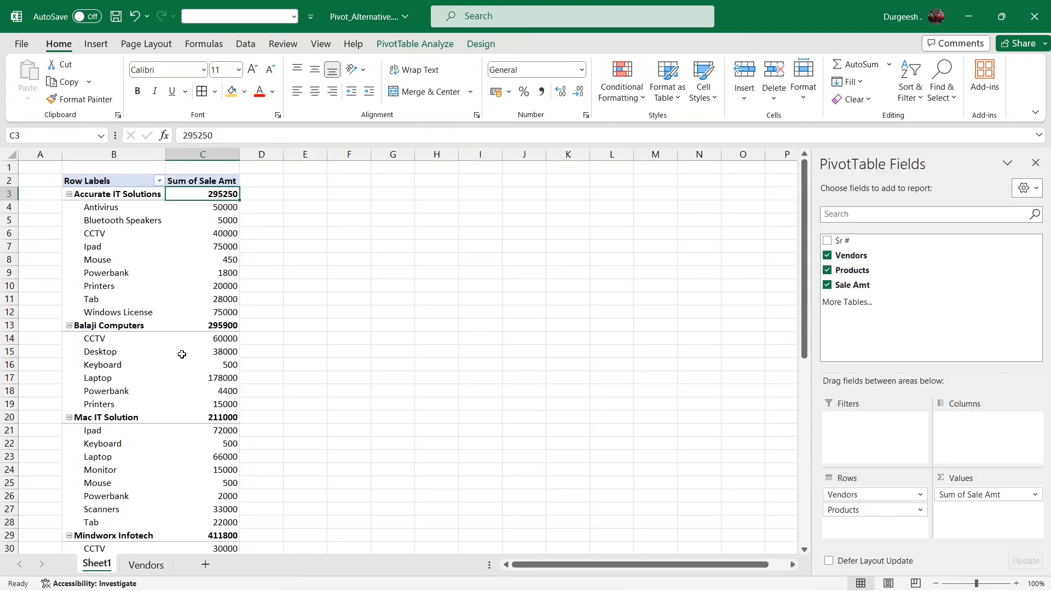
pyautogui.moveTo(83, 208); pyautogui.dragTo(94, 314)
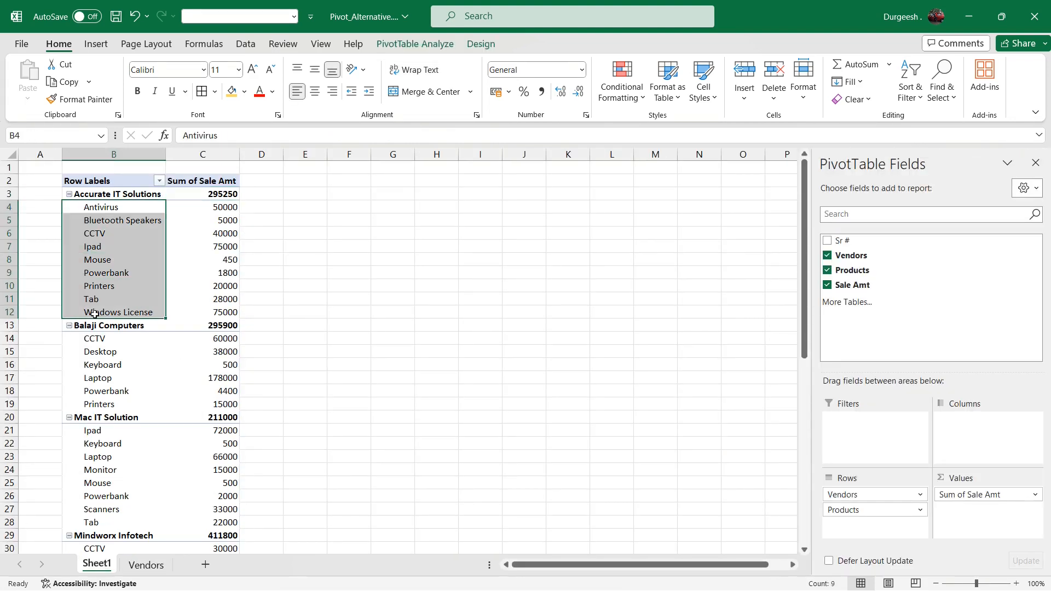
pyautogui.moveTo(229, 208); pyautogui.dragTo(226, 310)
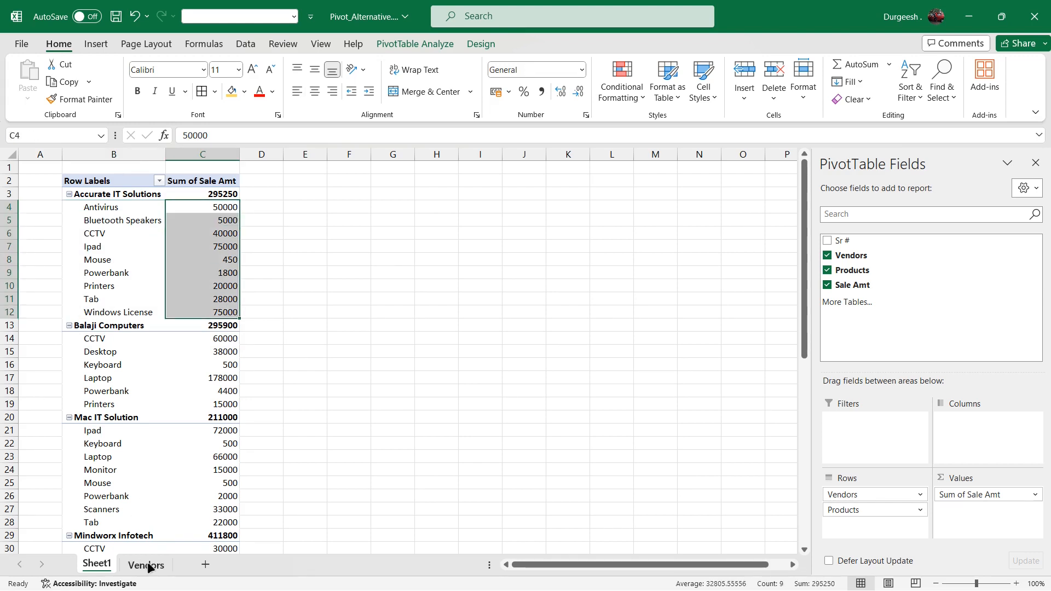
pyautogui.click(134, 566)
pyautogui.click(951, 221)
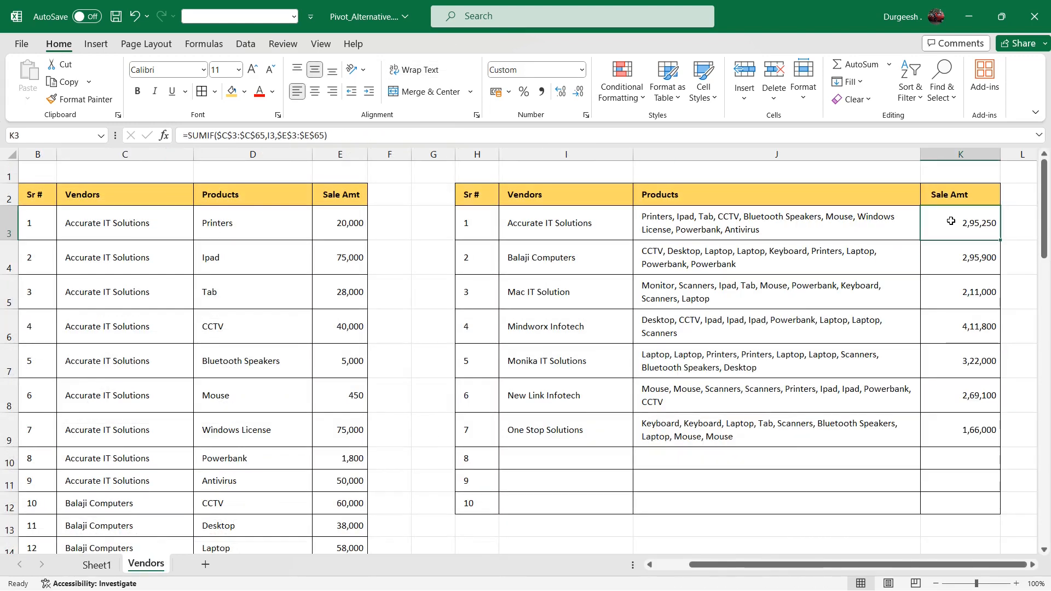